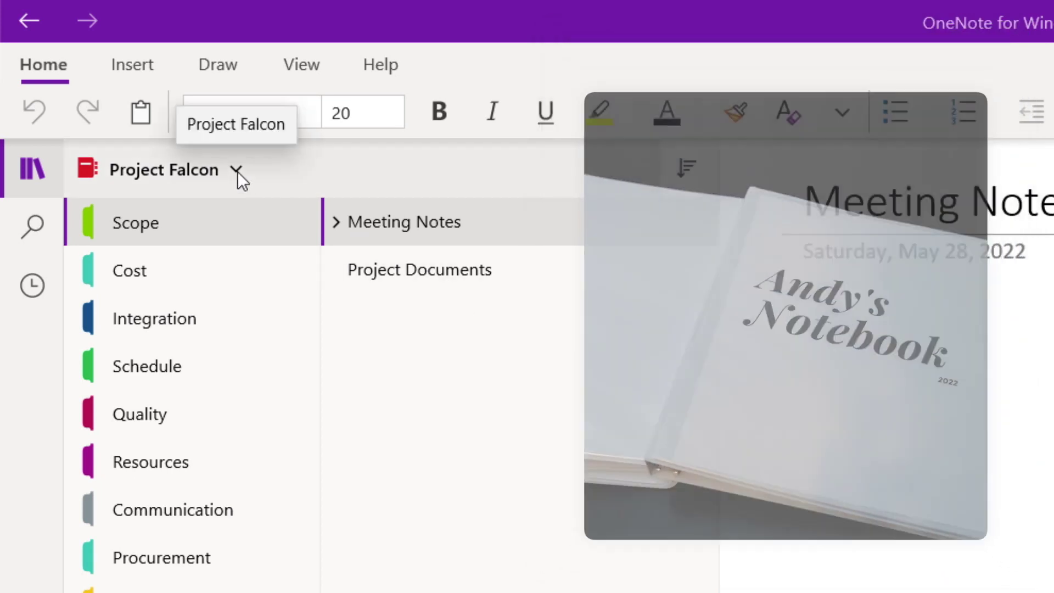
# Step: Switch back to the Project Falcon notebook and open its Meeting Notes page
pyautogui.click(237, 172)
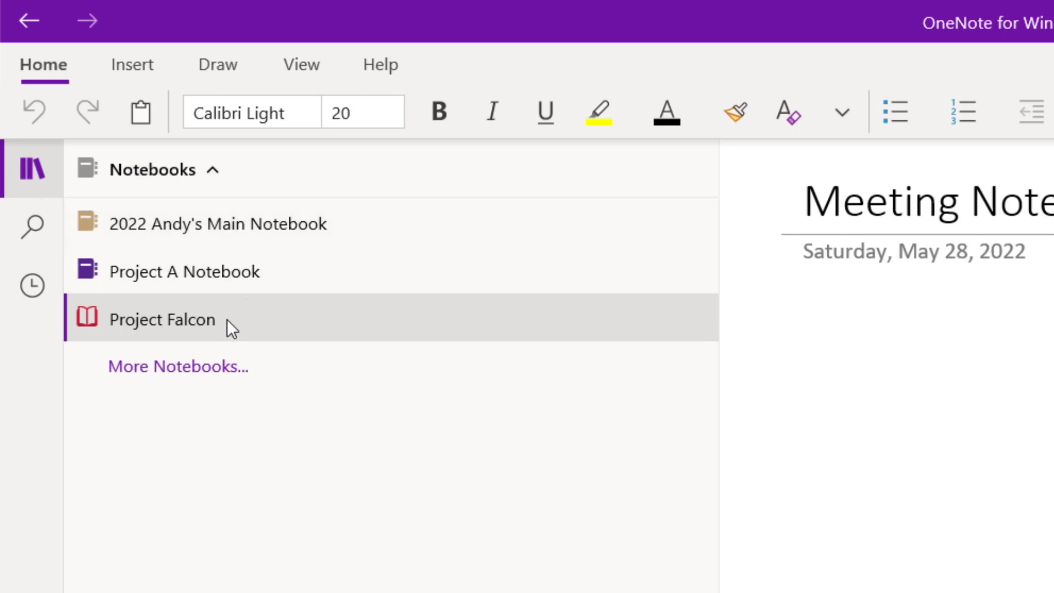
pyautogui.click(226, 319)
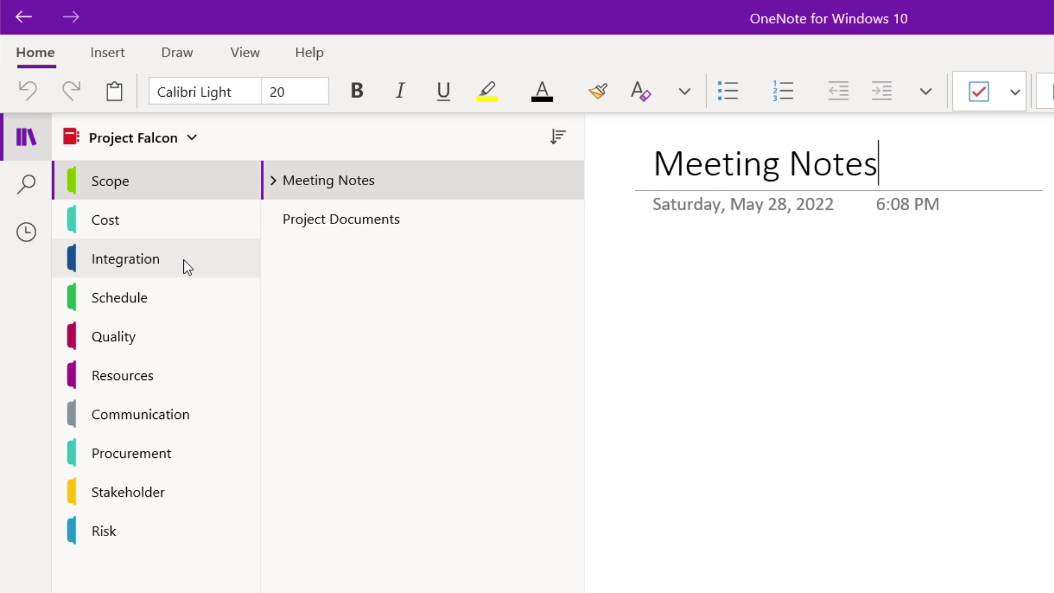
pyautogui.click(342, 174)
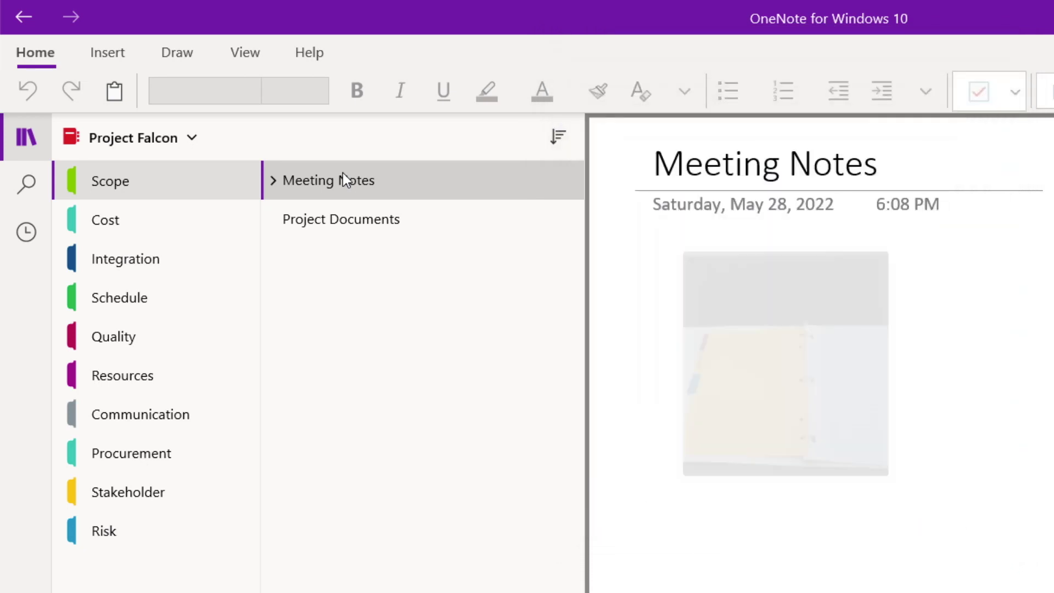
# Step: In the Communication section, view Communication Plan, then open the Project Reporting Template page
pyautogui.click(119, 410)
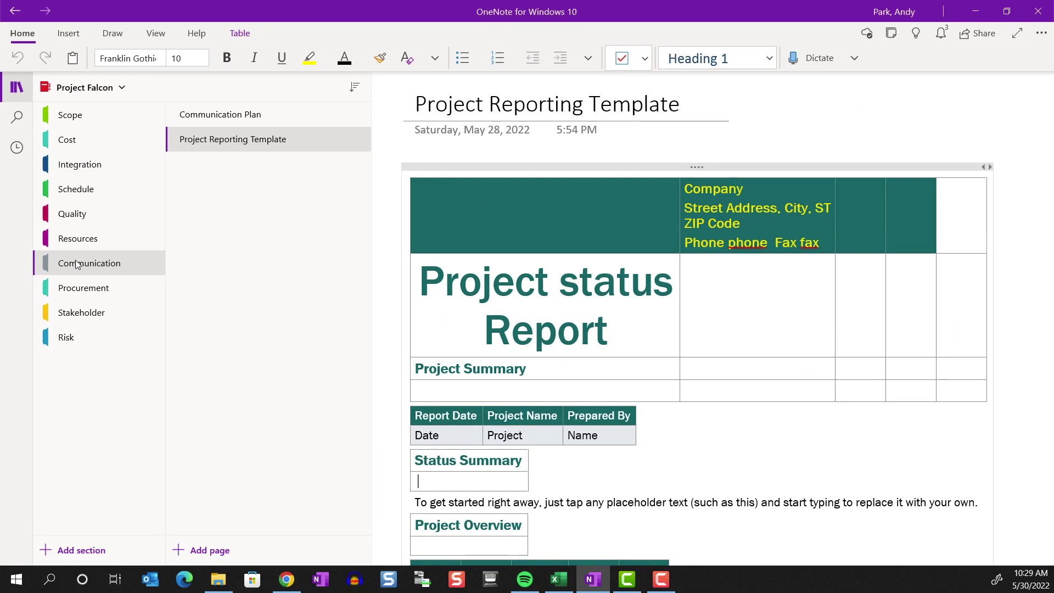
pyautogui.click(228, 114)
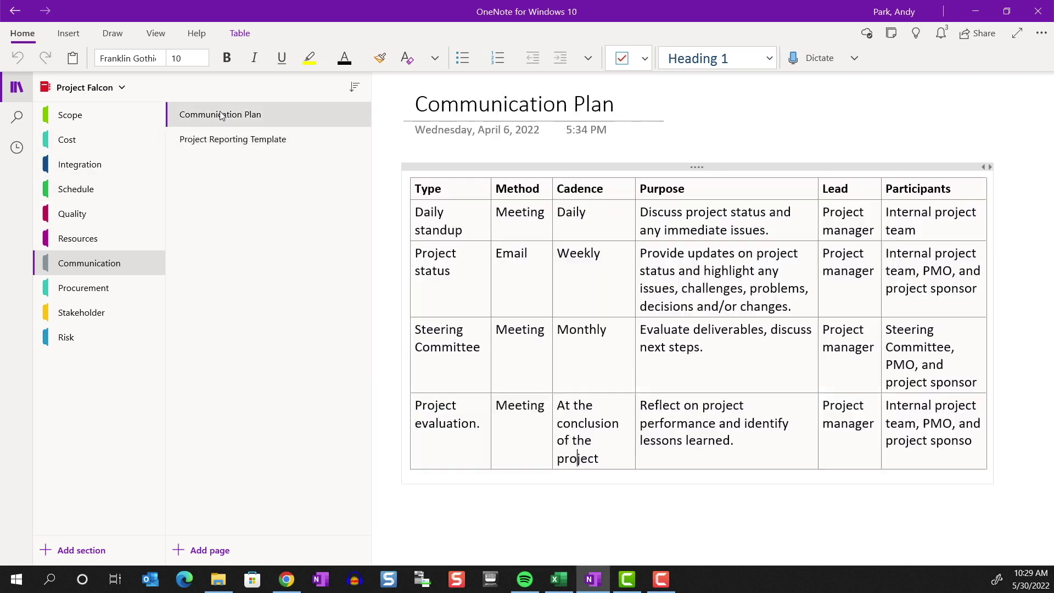
pyautogui.click(236, 145)
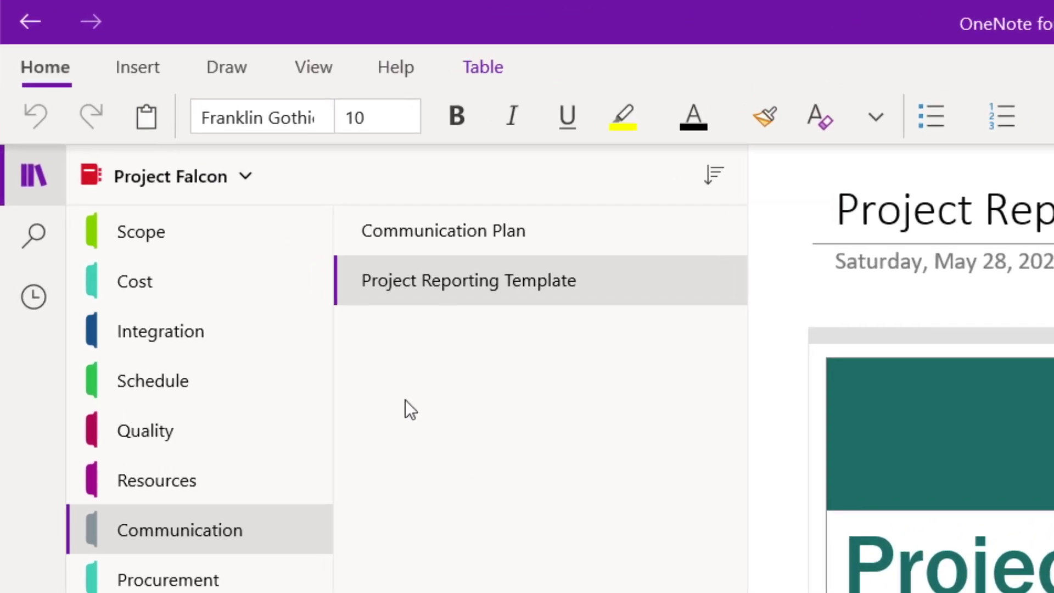
# Step: Bring up the Project Falcon notebook's options, then hide and reshow the navigation pane
pyautogui.rightClick(192, 176)
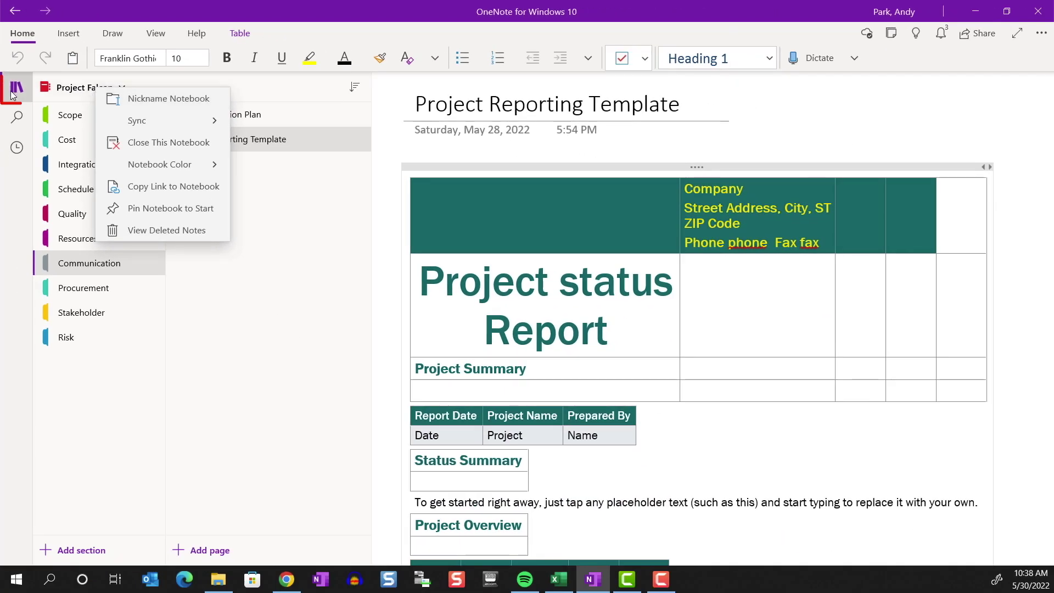
pyautogui.click(13, 93)
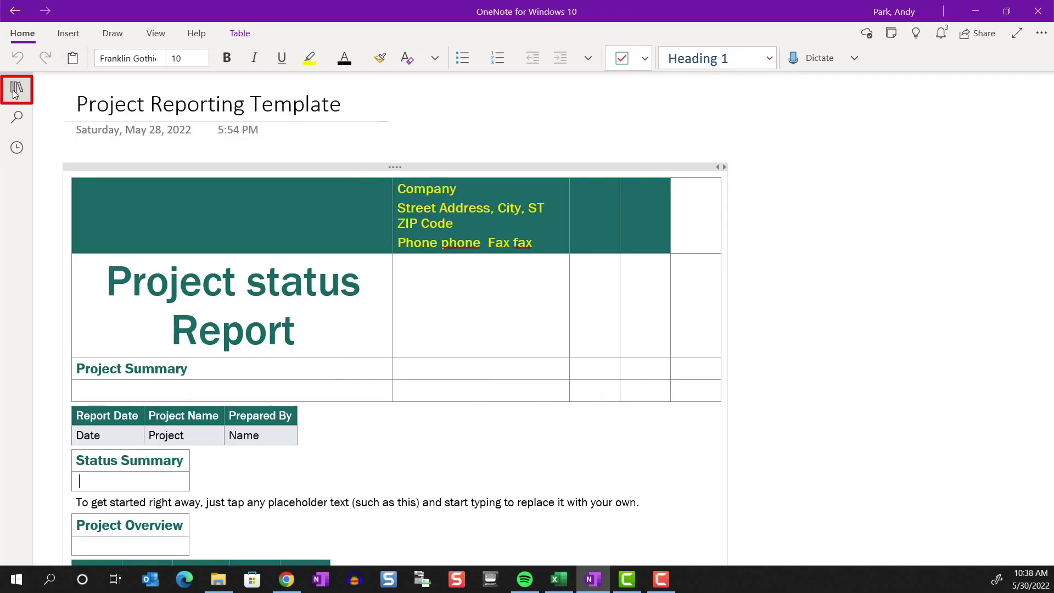
pyautogui.click(14, 94)
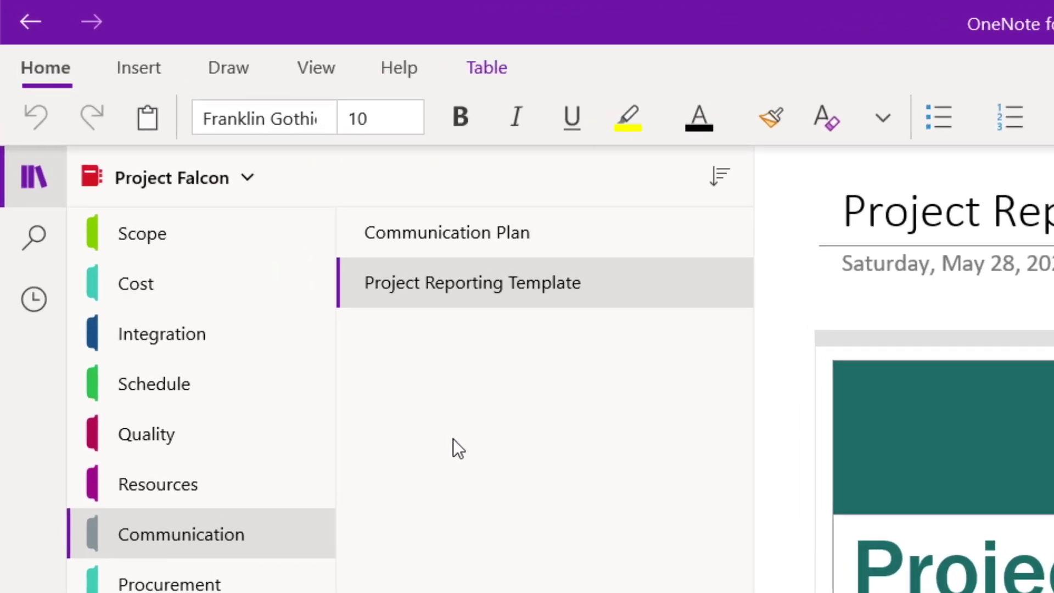
# Step: Browse More Notebooks and cancel without opening any, then start adding a new notebook
pyautogui.click(250, 181)
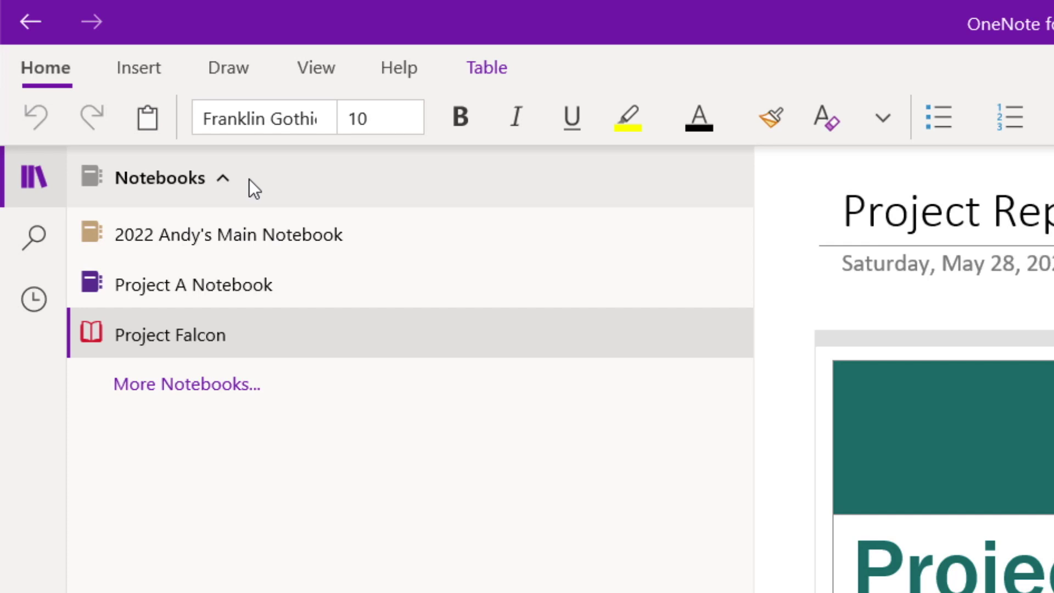
pyautogui.click(206, 384)
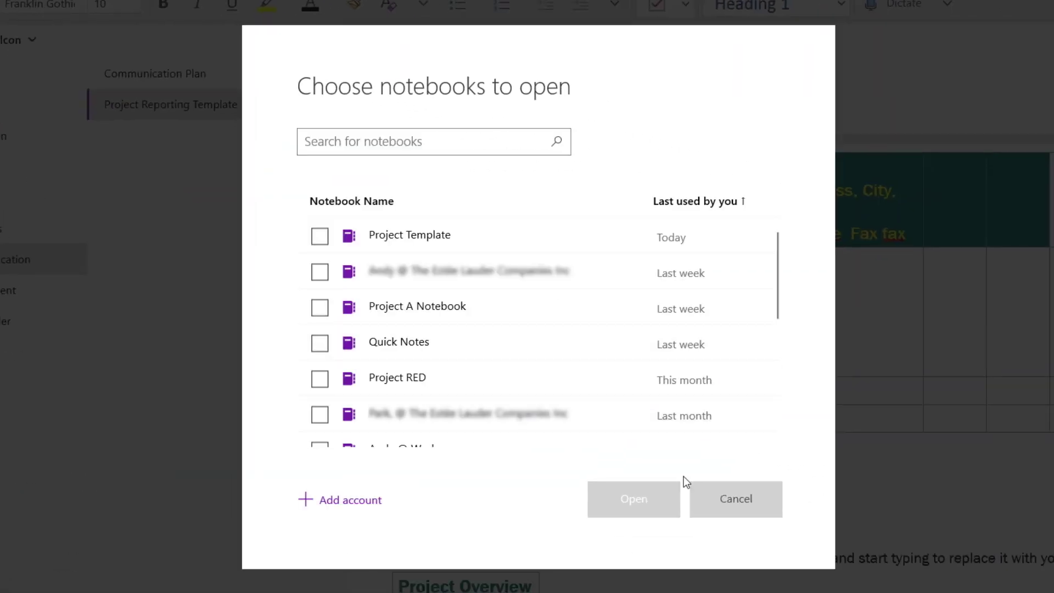
pyautogui.click(733, 499)
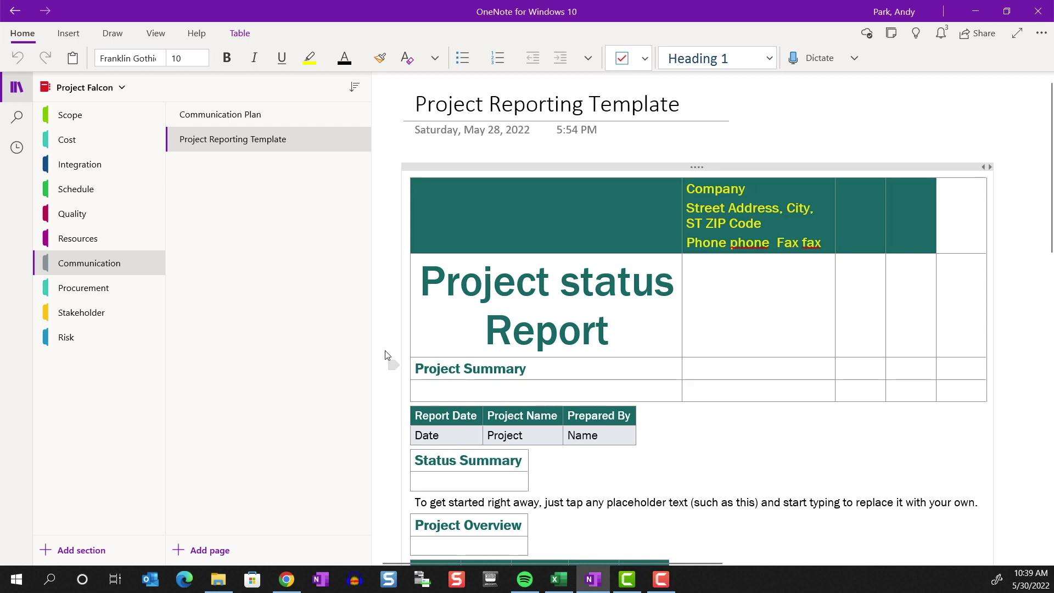
pyautogui.click(121, 88)
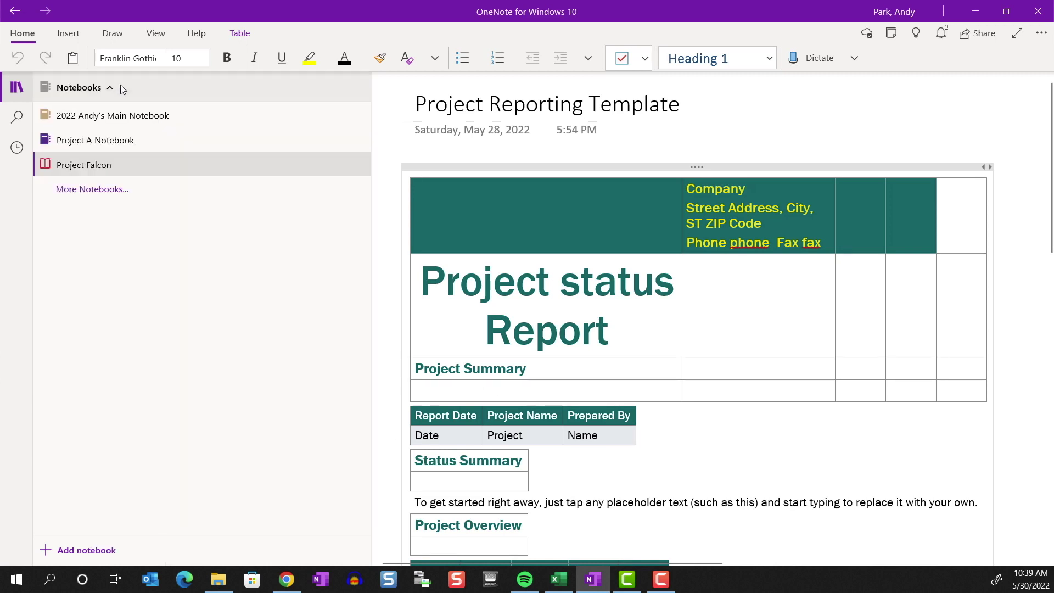
pyautogui.click(76, 551)
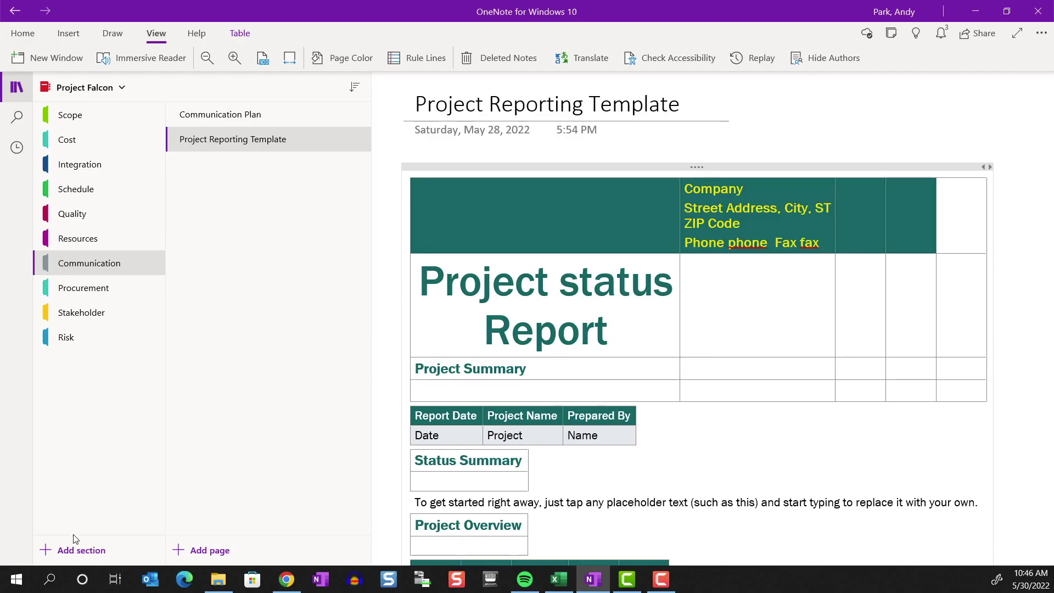
# Step: Add a new section named 'Project documents' to Project Falcon
pyautogui.click(75, 550)
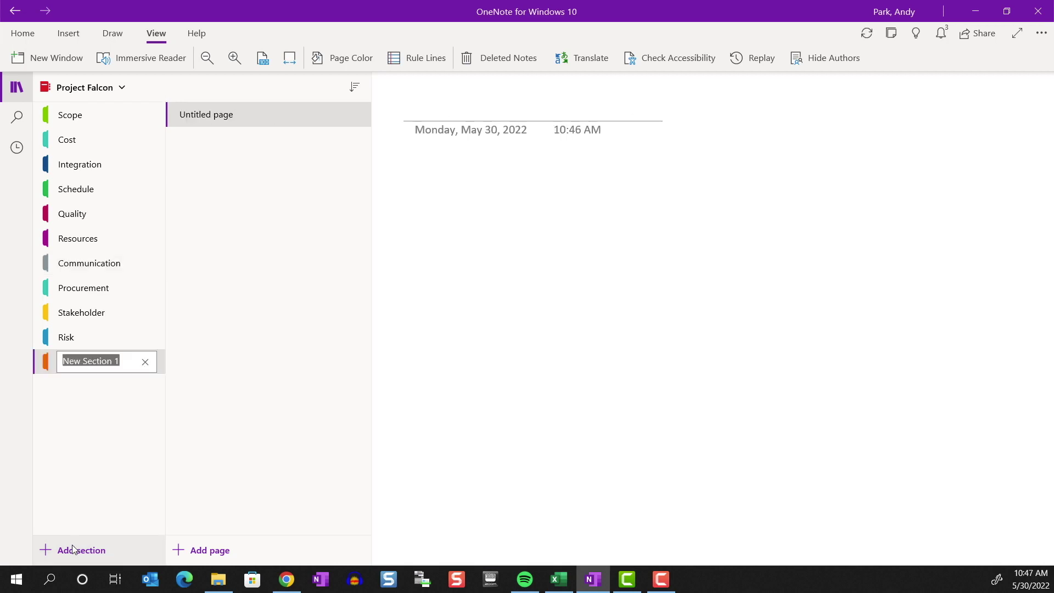
pyautogui.write('Project do')
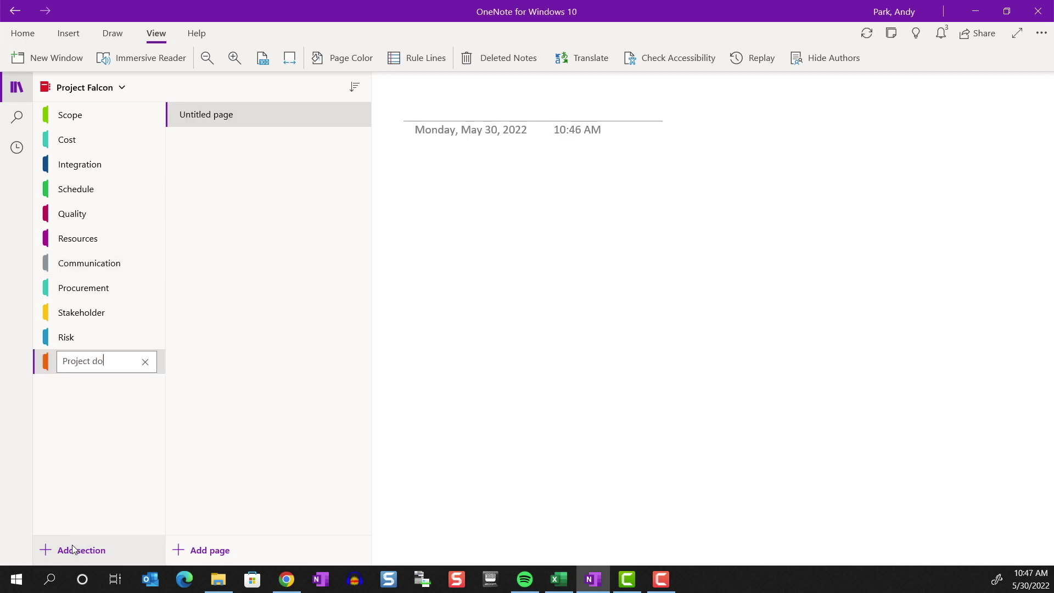
pyautogui.write('cuments')
pyautogui.press('Return')
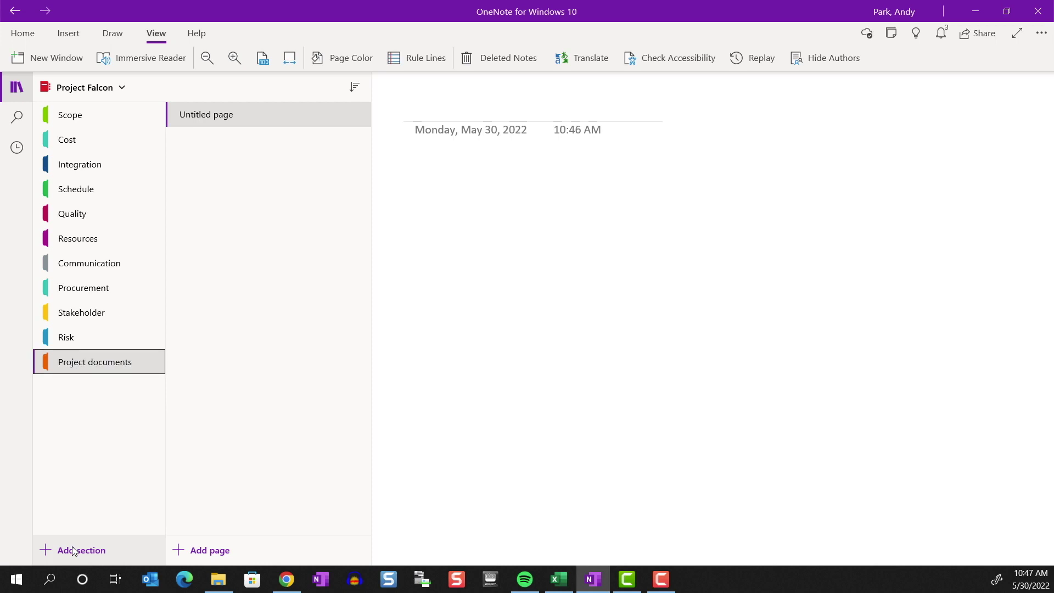
# Step: Delete the Project documents section, confirming its move to Deleted Notes
pyautogui.rightClick(127, 364)
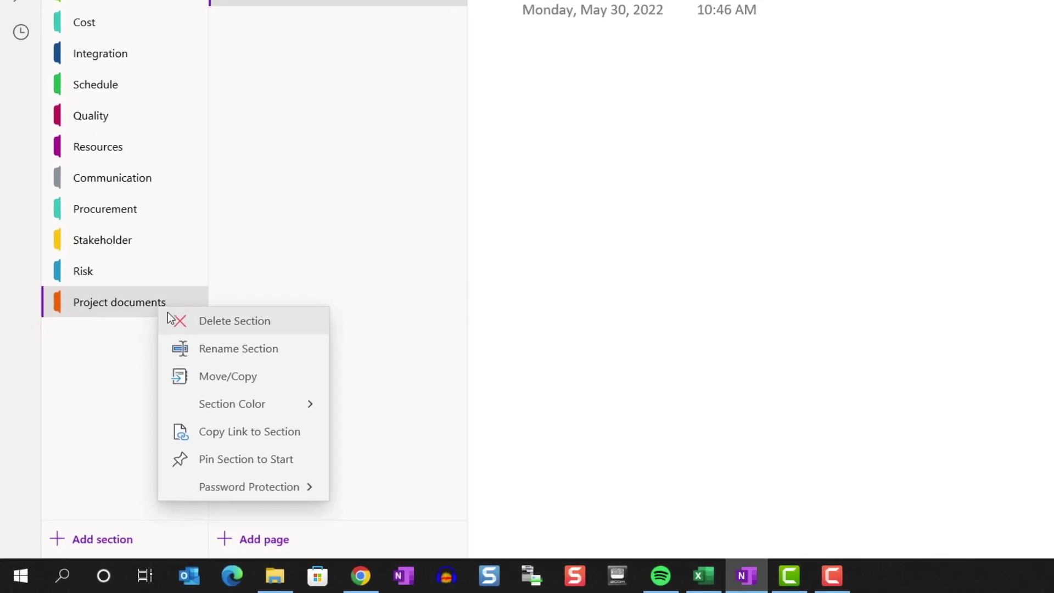
pyautogui.click(186, 320)
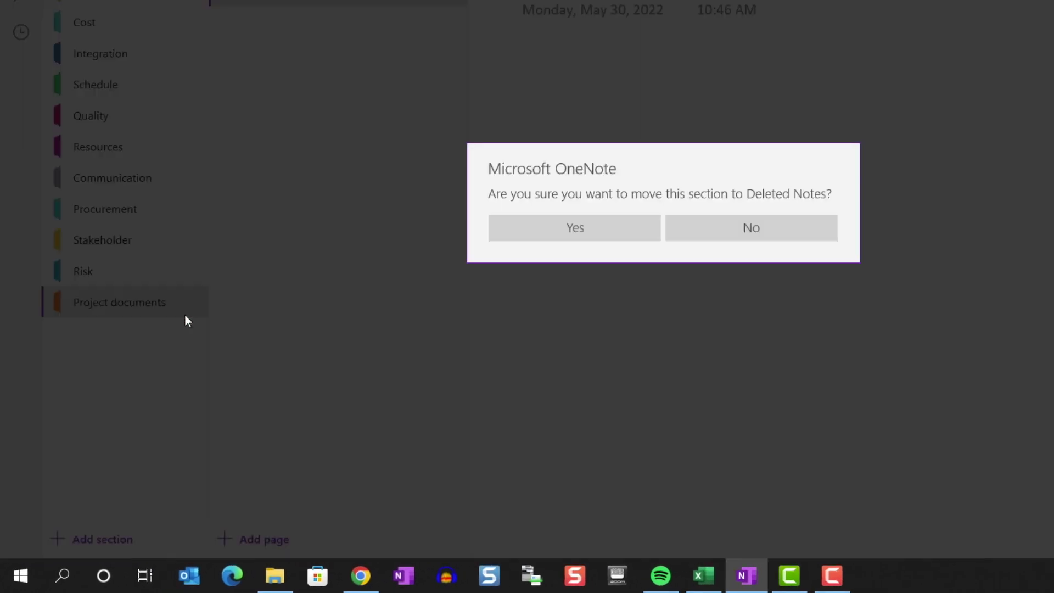
pyautogui.click(565, 228)
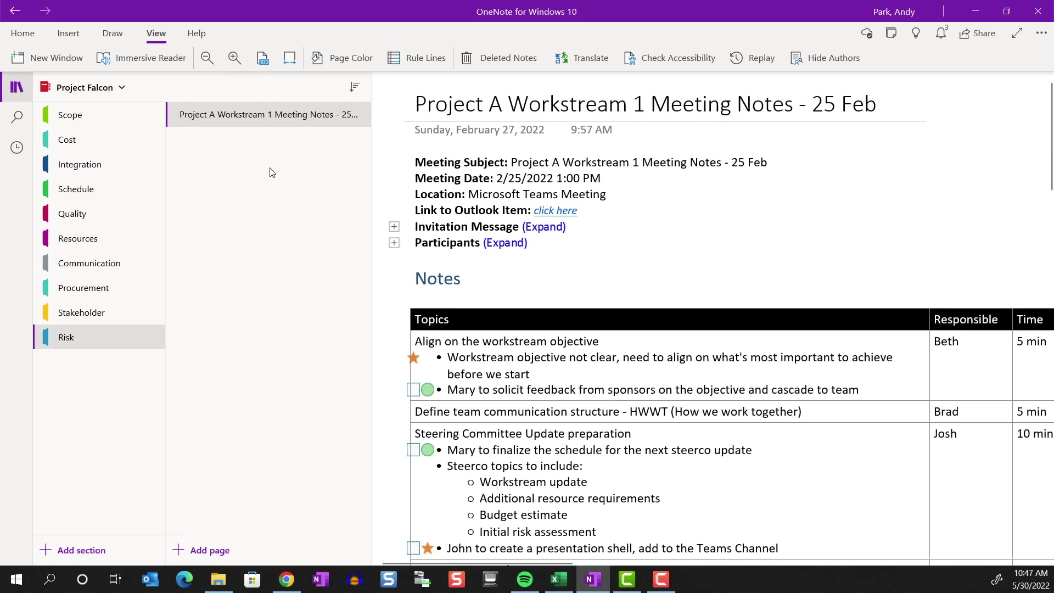
# Step: Open Deleted Notes from the View commands and select the deleted Project documents section
pyautogui.click(163, 41)
pyautogui.click(162, 40)
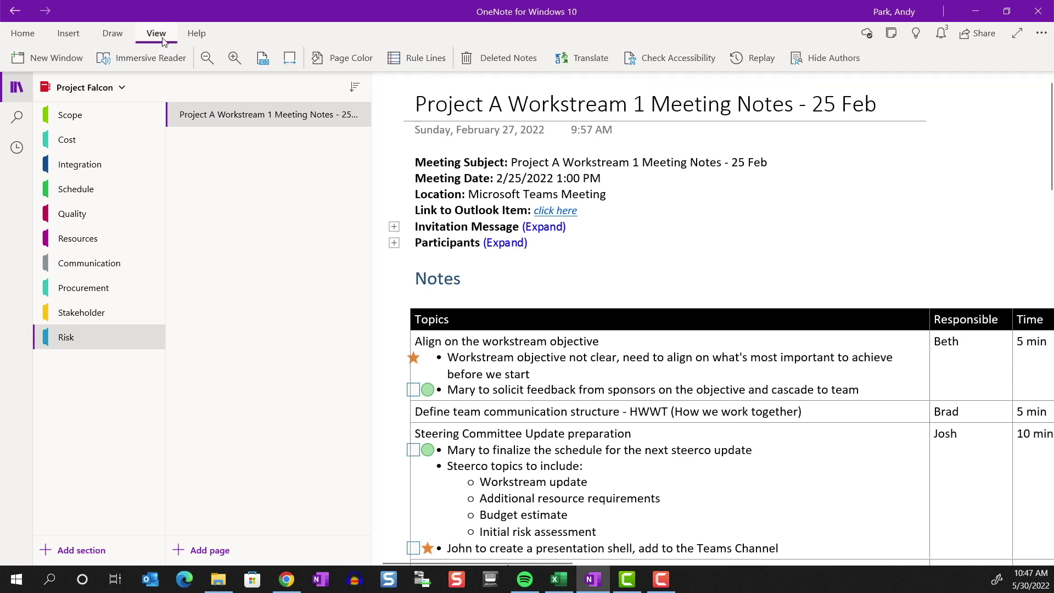
pyautogui.click(509, 65)
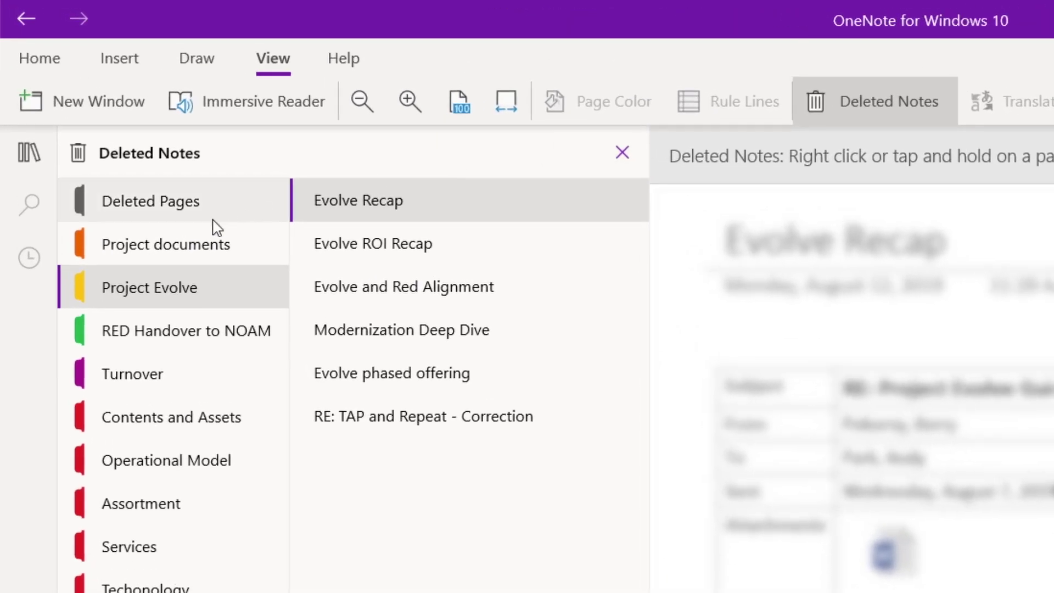
pyautogui.click(197, 241)
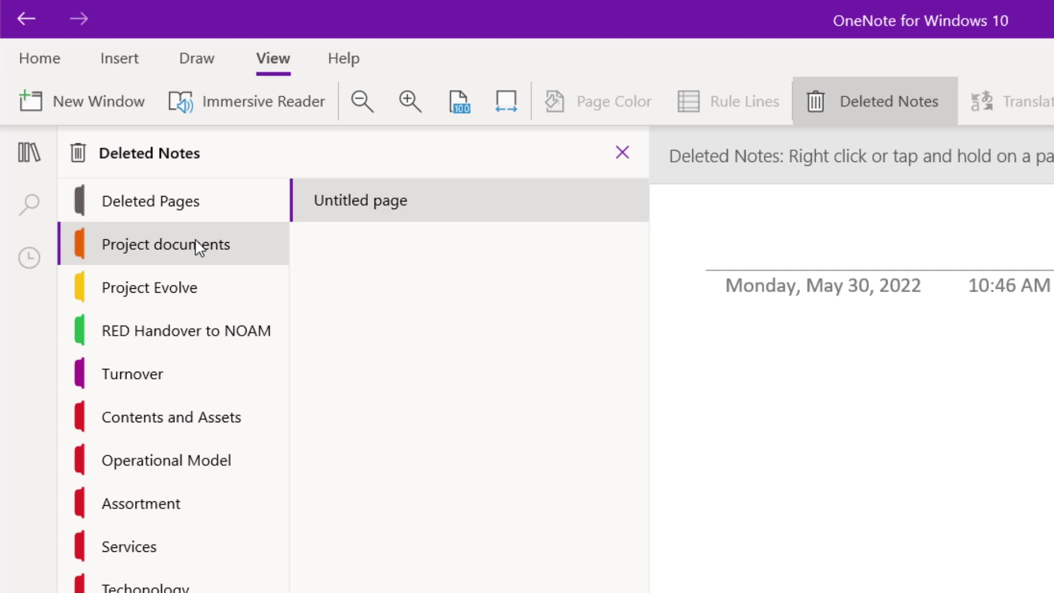
# Step: Restore Project documents into the Project Falcon notebook and leave Deleted Notes
pyautogui.rightClick(198, 248)
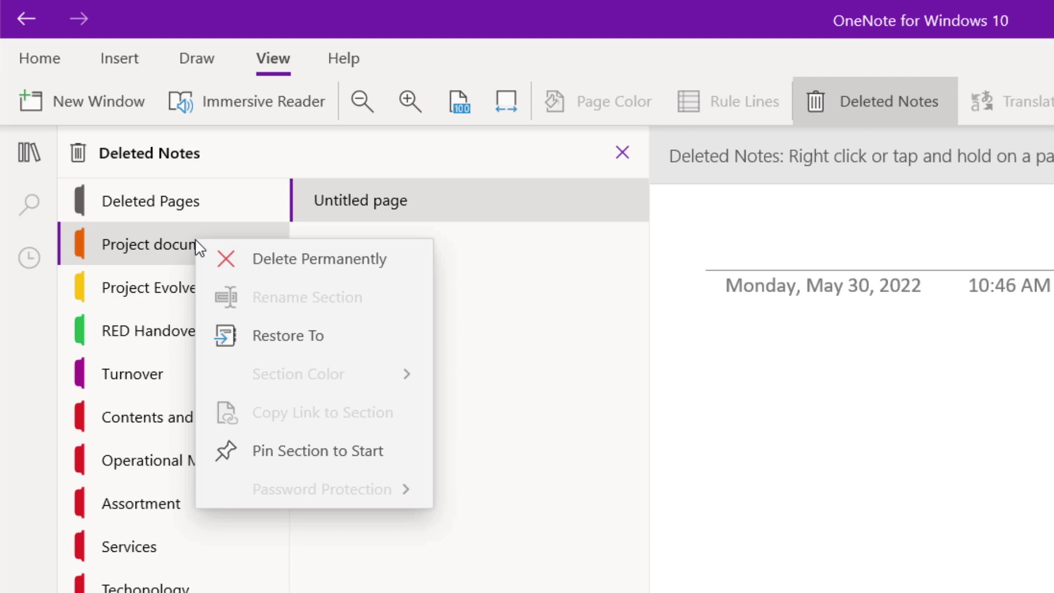
pyautogui.click(293, 336)
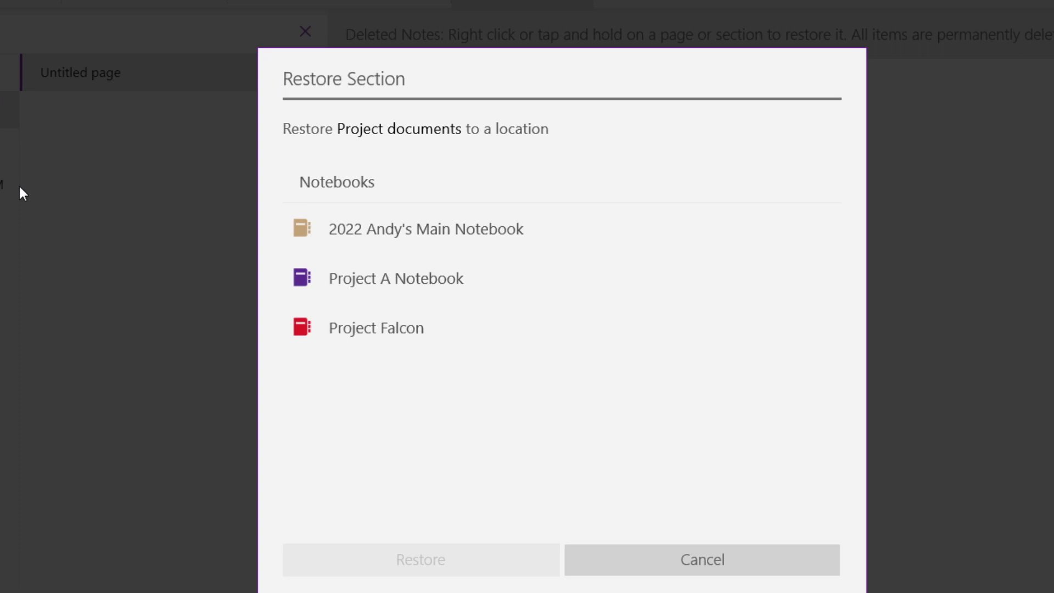
pyautogui.click(351, 331)
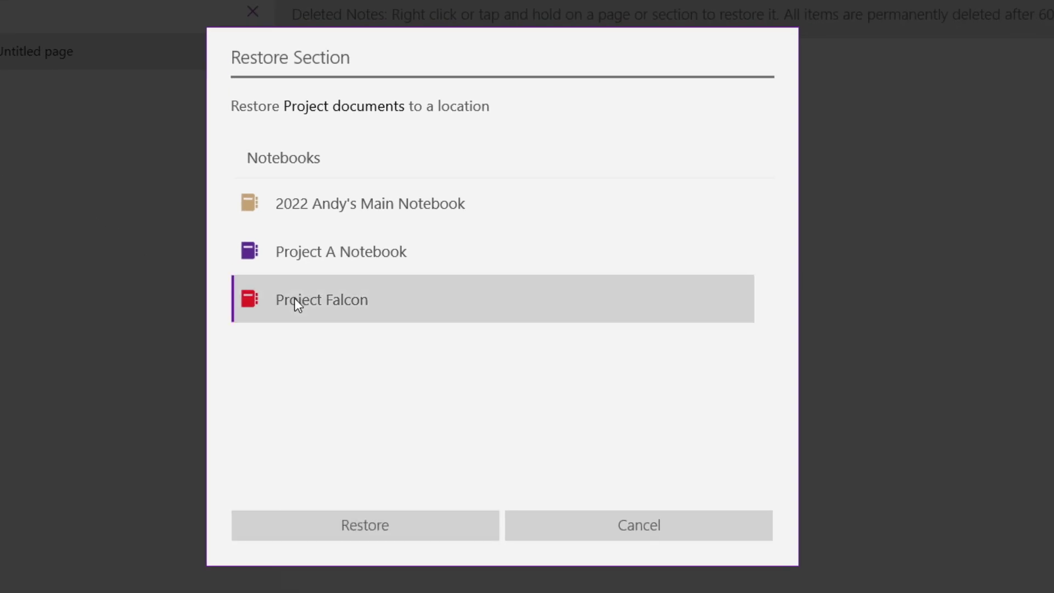
pyautogui.click(393, 532)
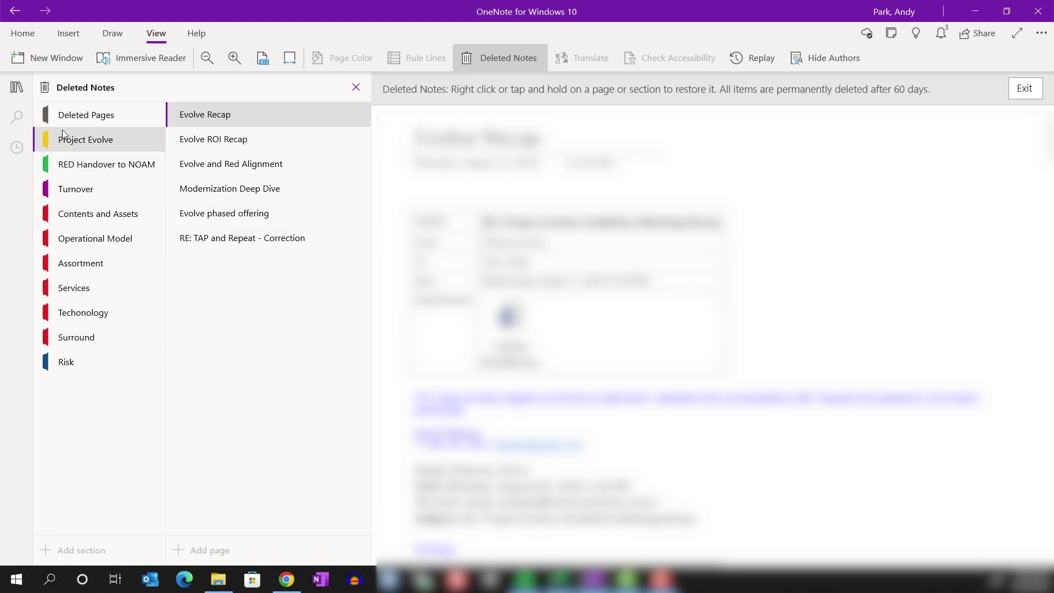
pyautogui.click(20, 91)
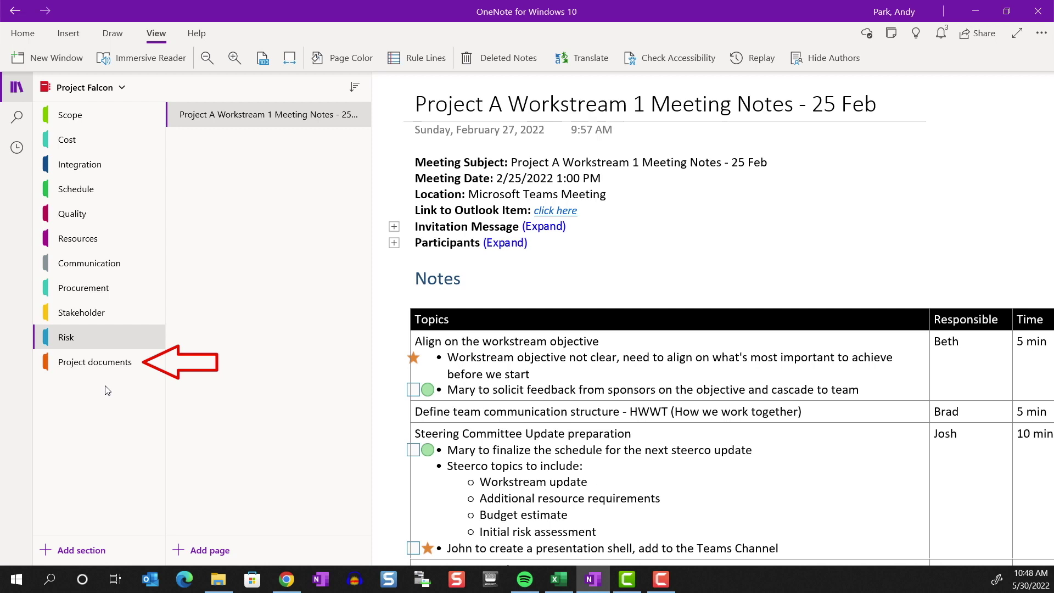
# Step: Move the Project documents section into Project A Notebook via Move/Copy Section
pyautogui.rightClick(103, 363)
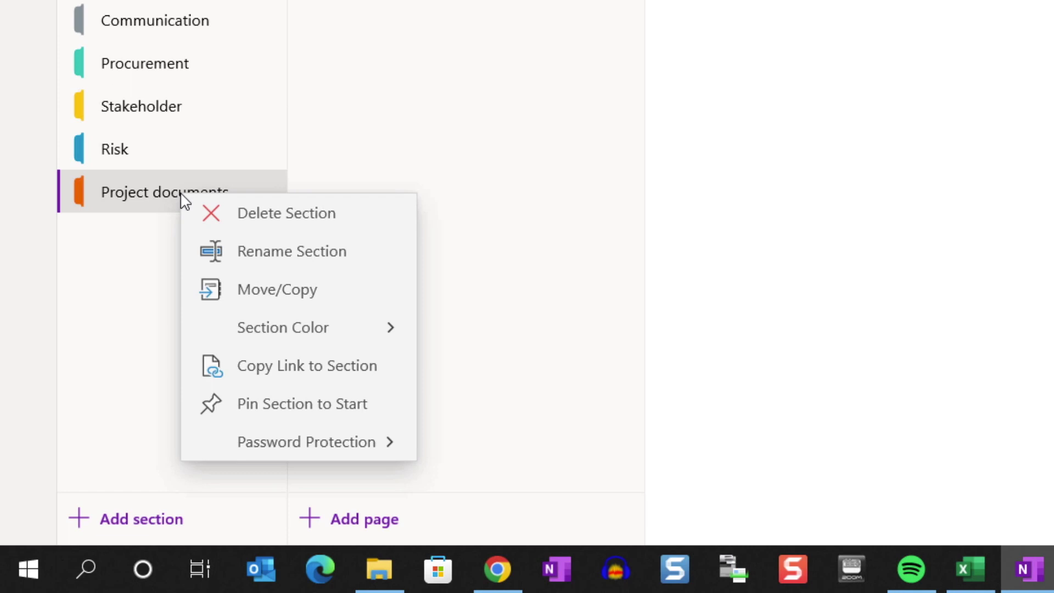
pyautogui.click(309, 298)
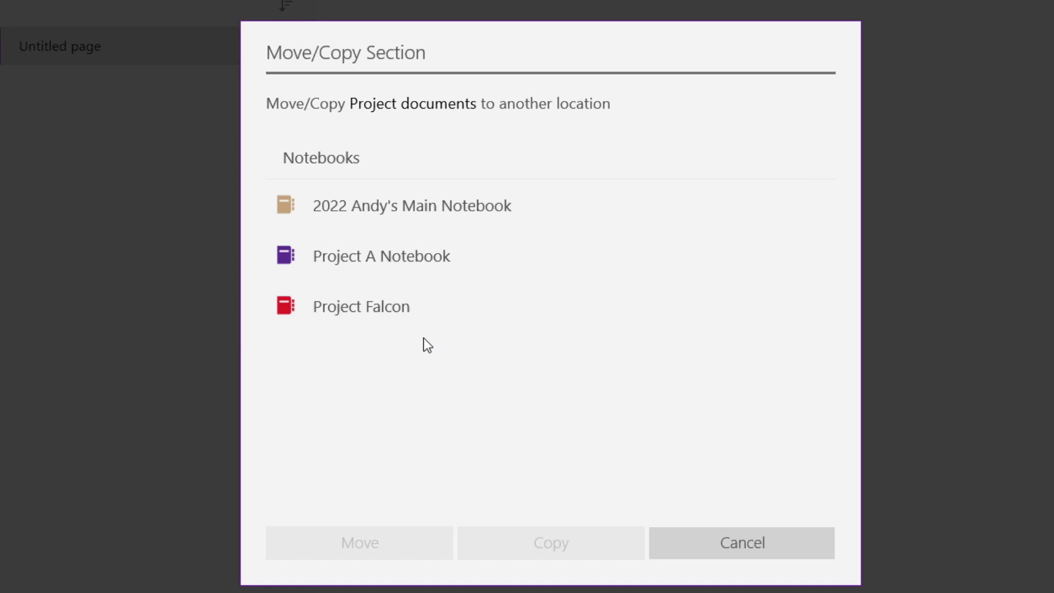
pyautogui.click(407, 270)
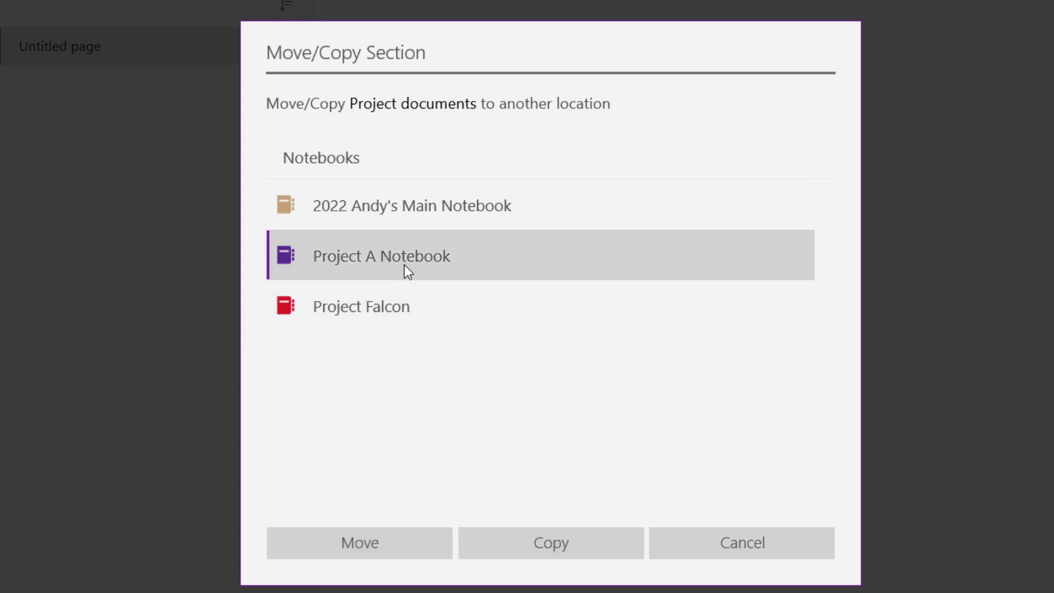
pyautogui.click(394, 542)
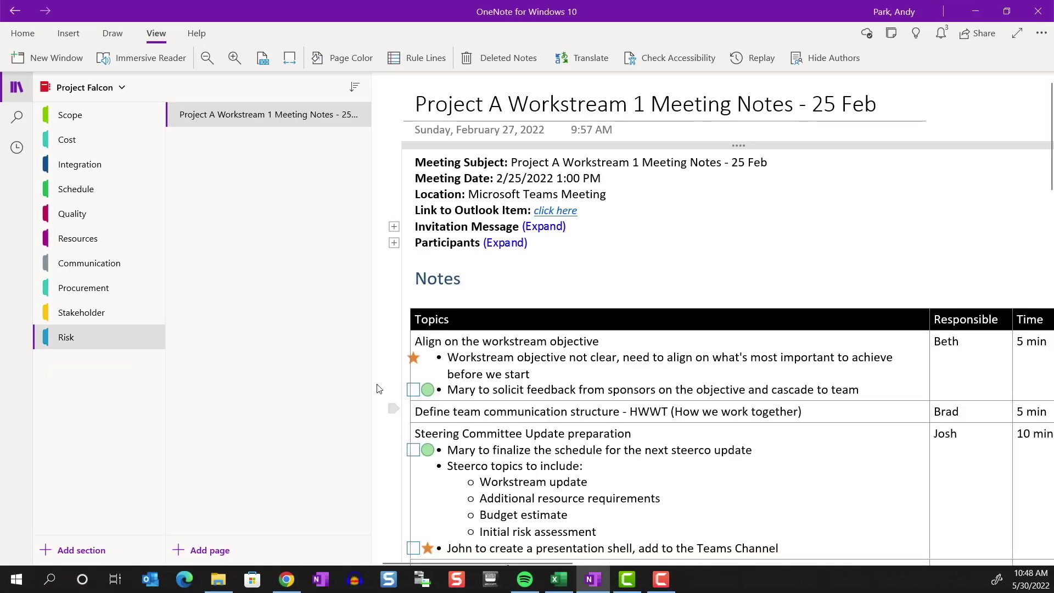
# Step: Check the moved section in Project A Notebook, then return to Project Falcon
pyautogui.click(121, 88)
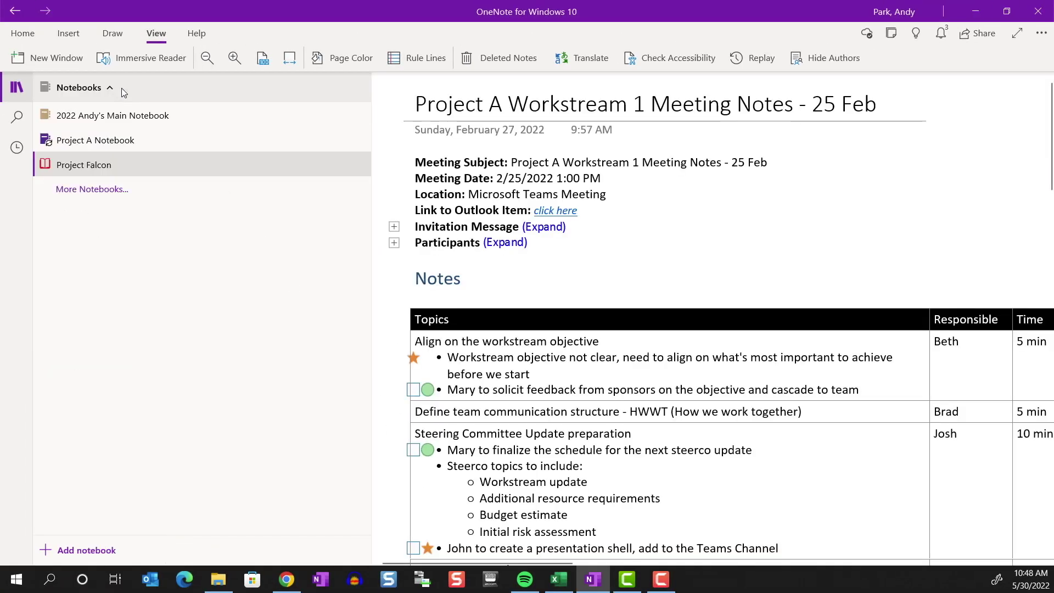
pyautogui.click(96, 140)
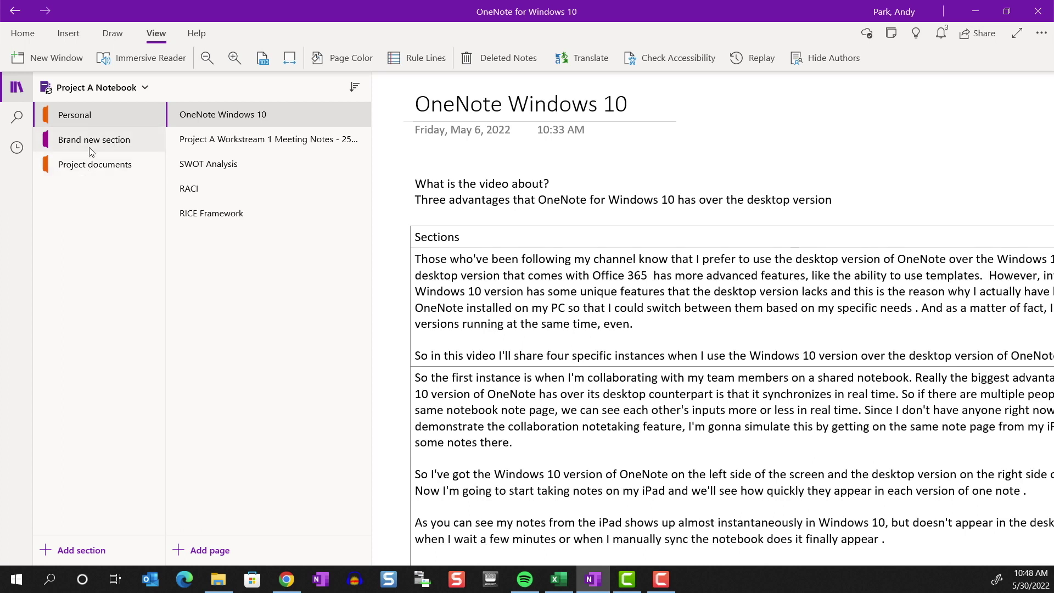
pyautogui.click(96, 88)
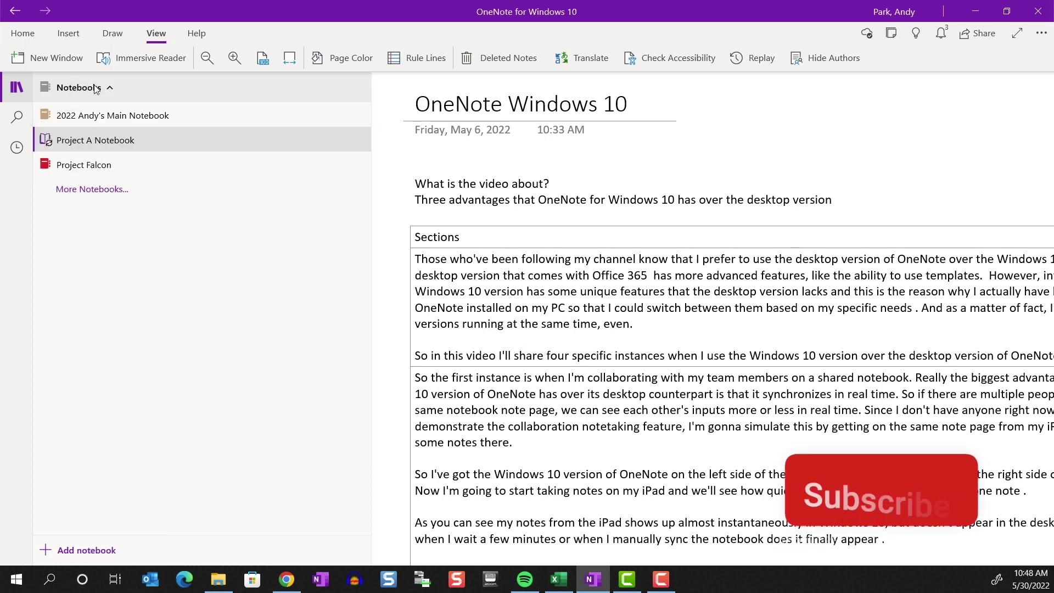
pyautogui.click(90, 165)
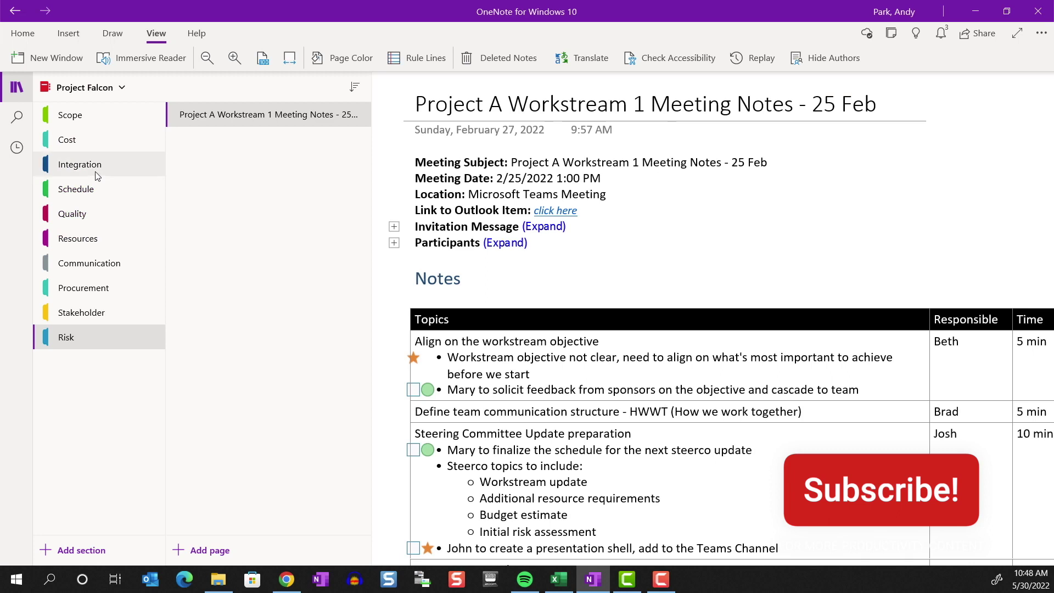
# Step: Give the Risk section a grey colour from its Section Color choices
pyautogui.rightClick(96, 337)
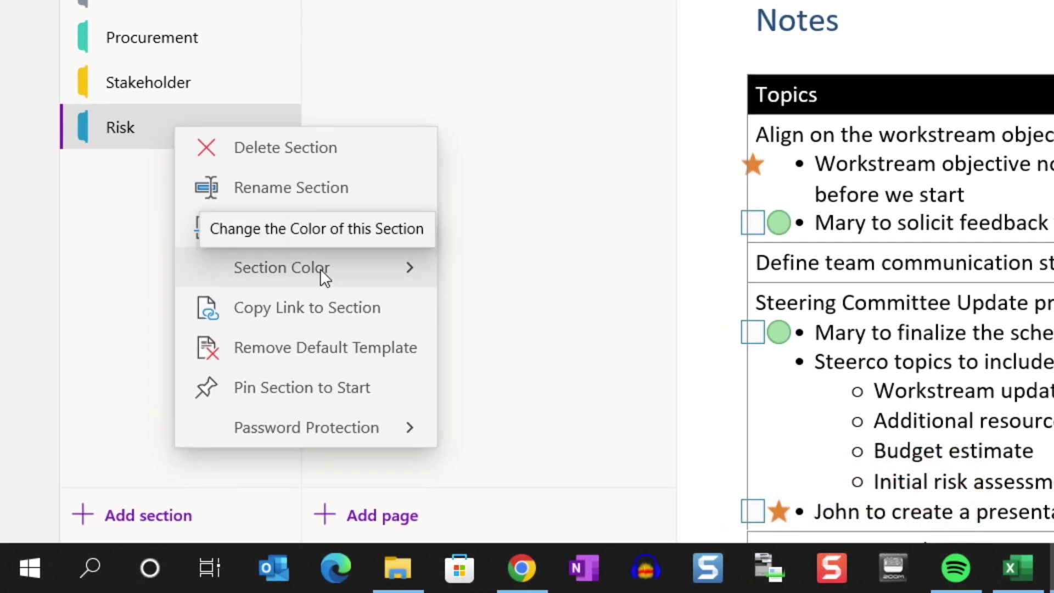
pyautogui.click(320, 269)
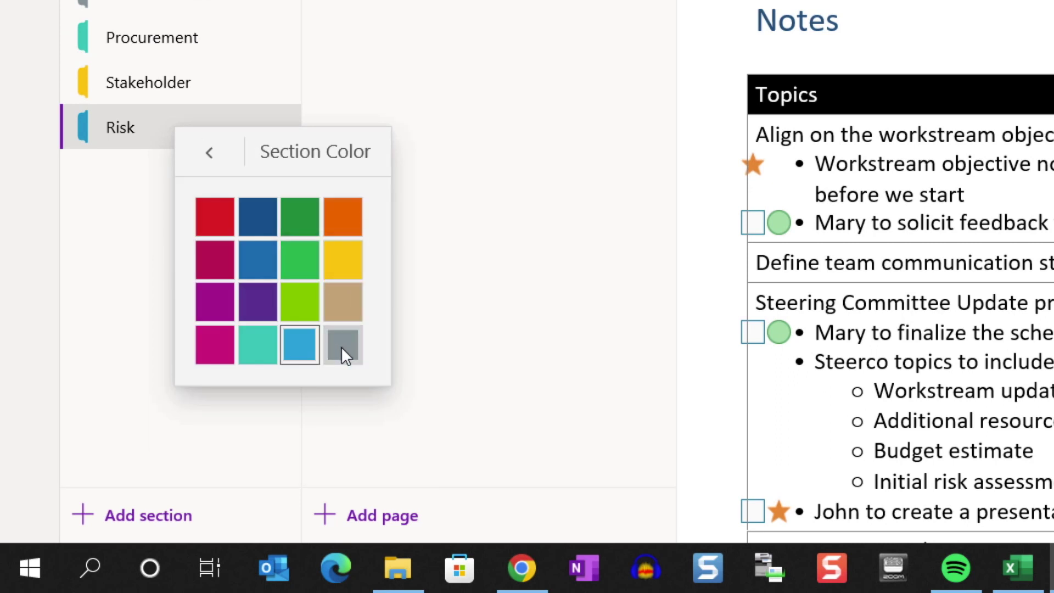
pyautogui.click(341, 347)
pyautogui.rightClick(237, 137)
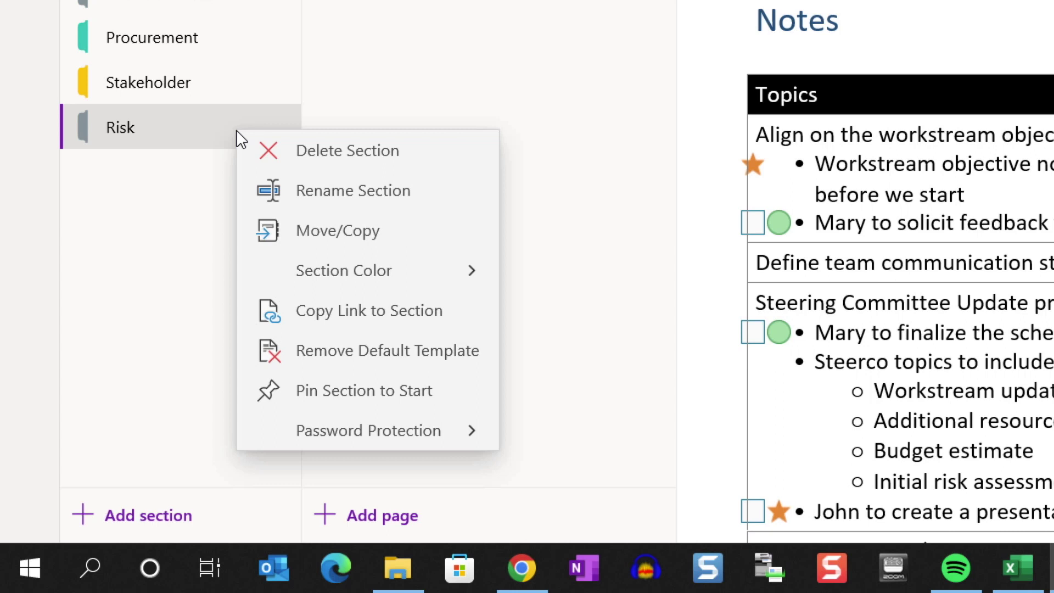
# Step: Paste a copied Risk section link onto a new Cost page and follow it to Risk
pyautogui.click(387, 310)
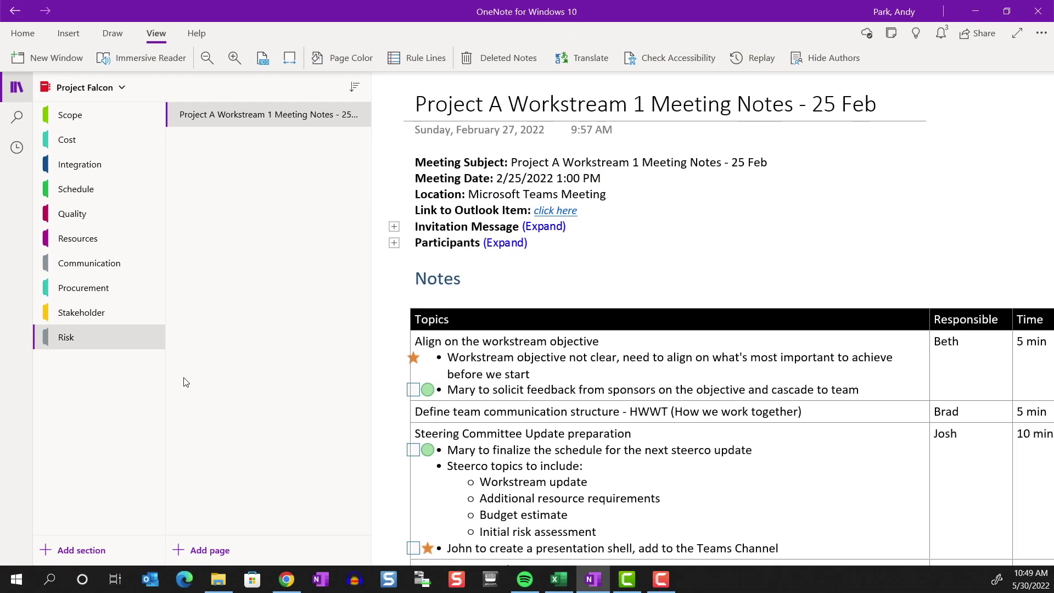
pyautogui.click(70, 142)
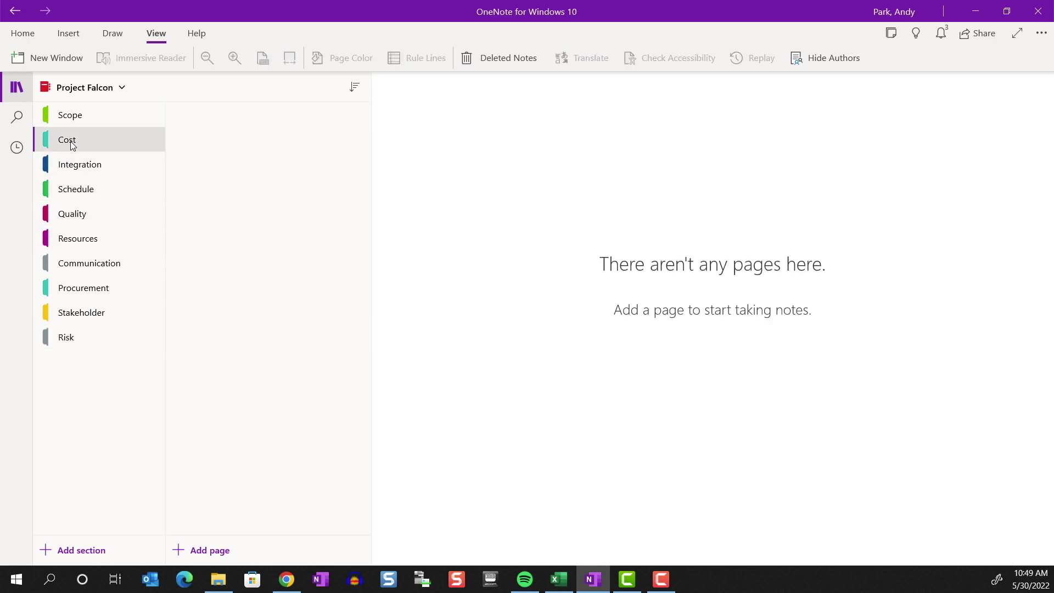
pyautogui.click(193, 548)
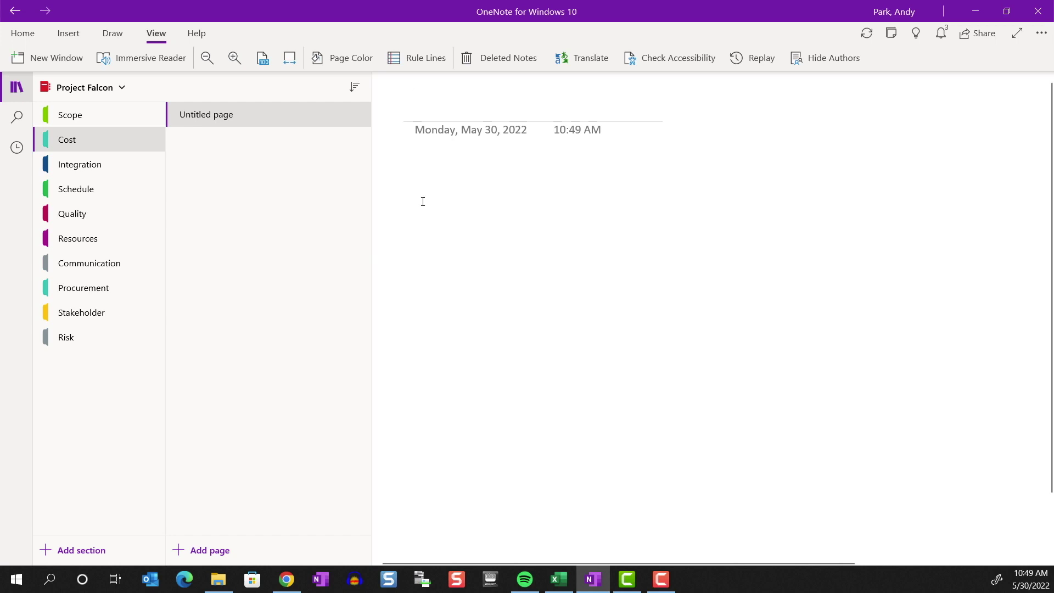
pyautogui.hotkey('ctrl', 'v')
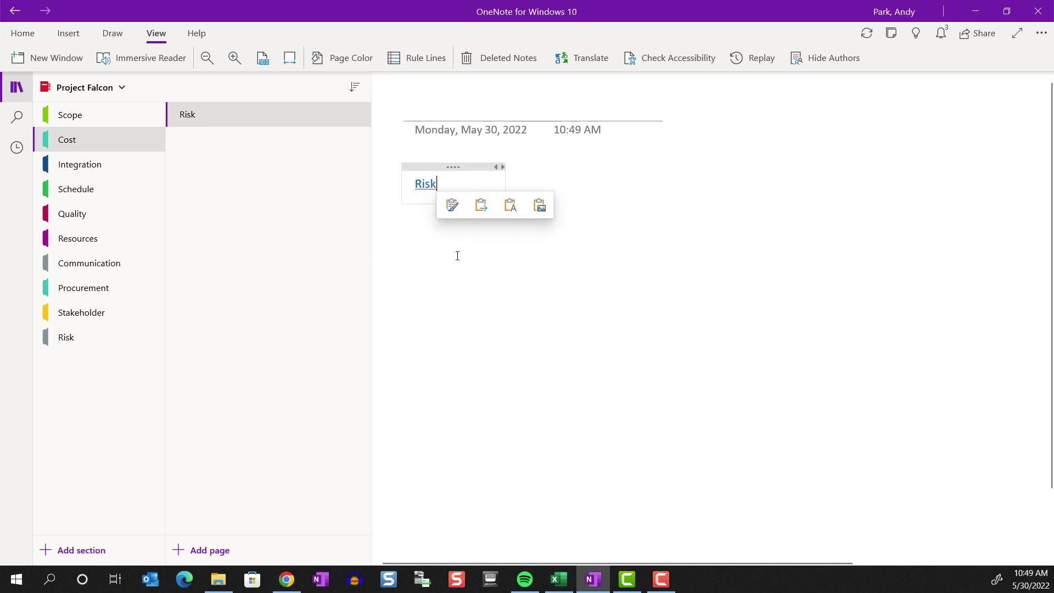
pyautogui.click(426, 185)
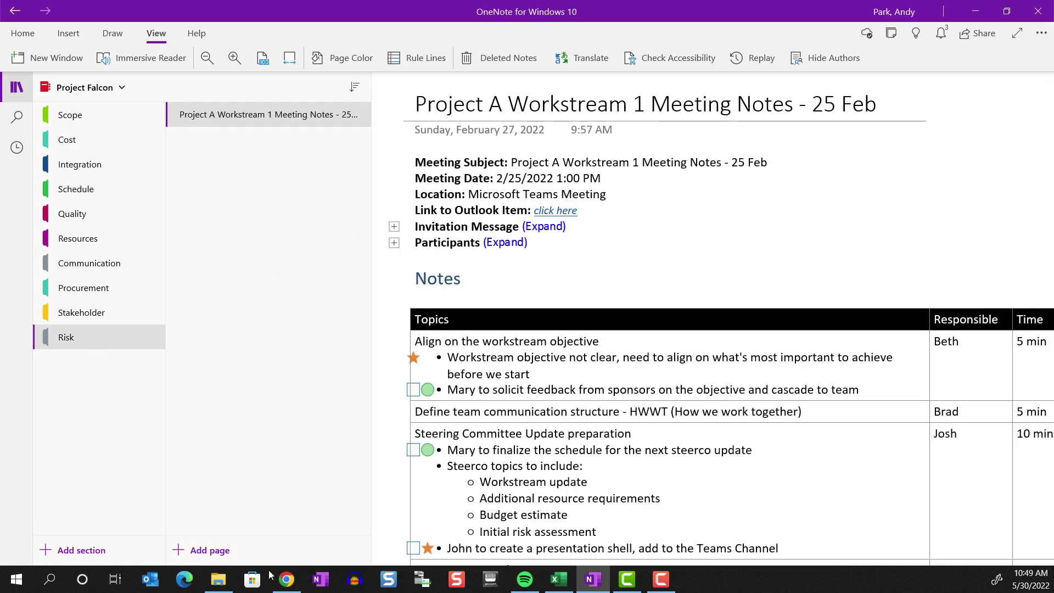
# Step: Paste the copied Risk section link into Chrome's address bar and open it
pyautogui.click(287, 579)
pyautogui.click(279, 36)
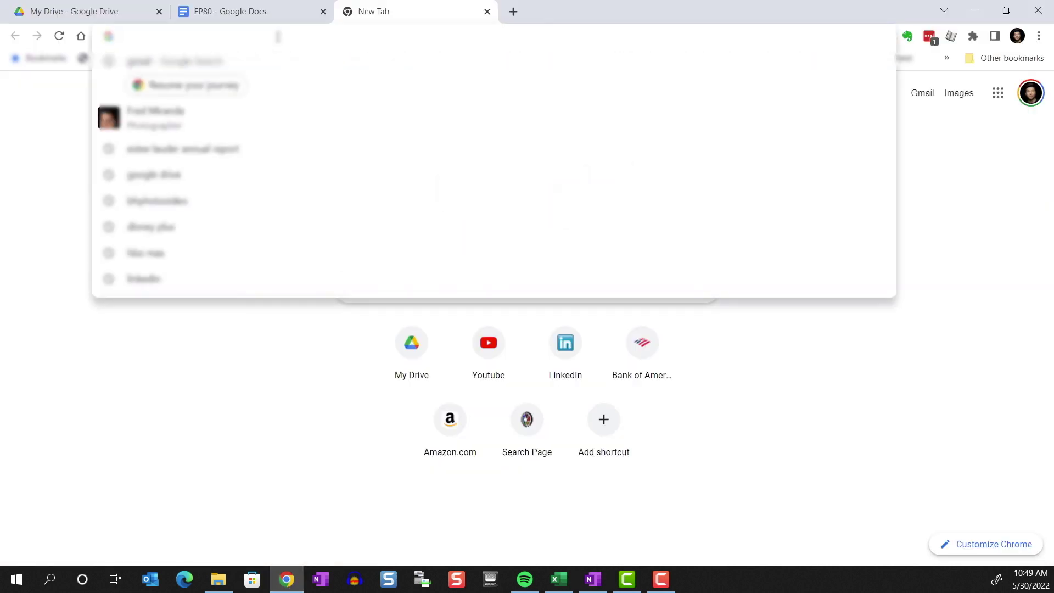
pyautogui.hotkey('ctrl', 'v')
pyautogui.press('Return')
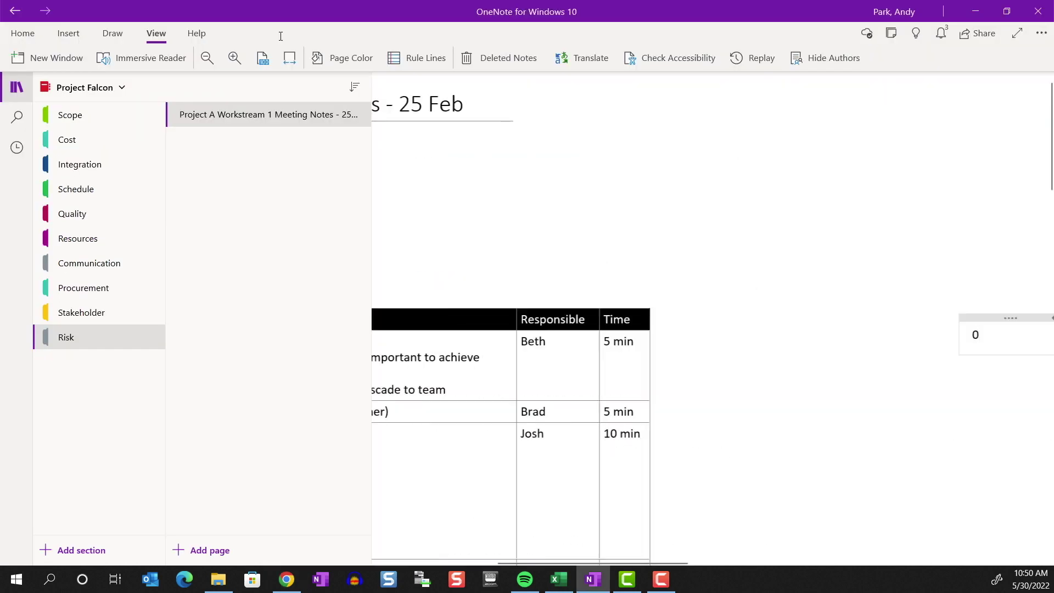
# Step: Pin the Risk section to Start, then reopen it from its Start menu tile
pyautogui.rightClick(124, 341)
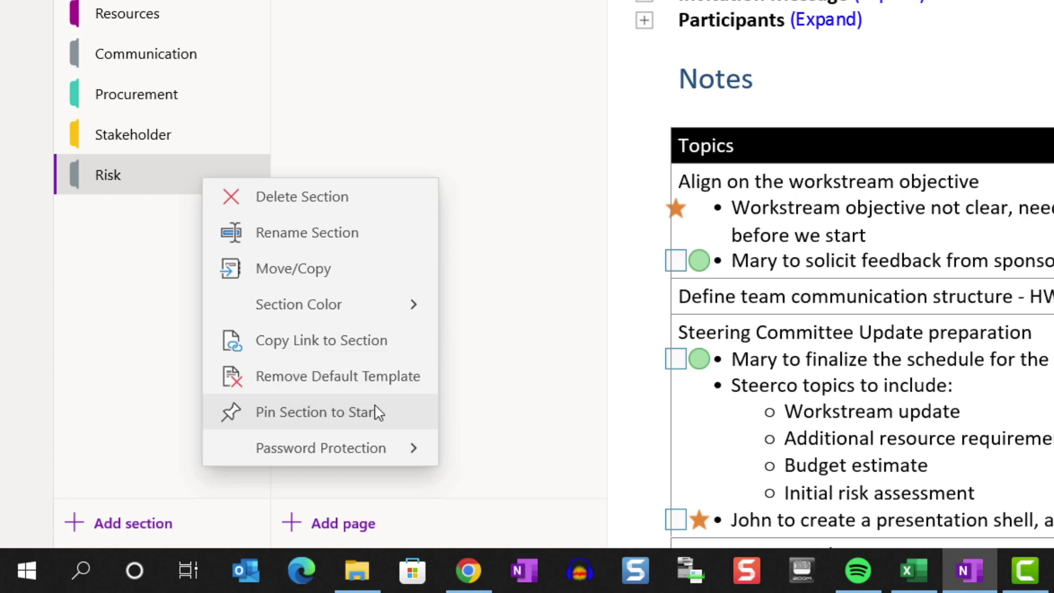
pyautogui.click(374, 410)
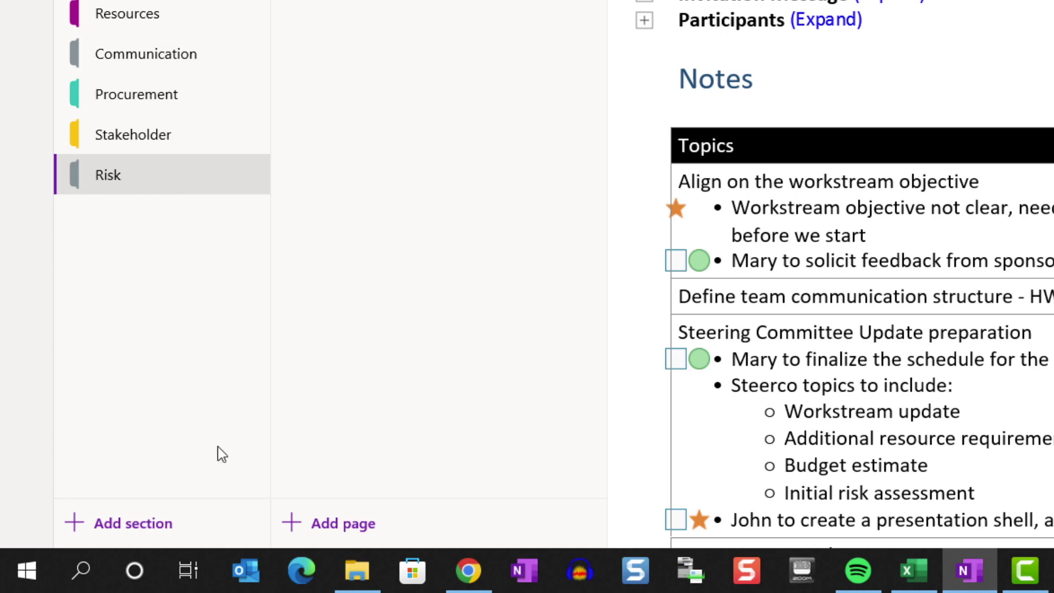
pyautogui.click(33, 569)
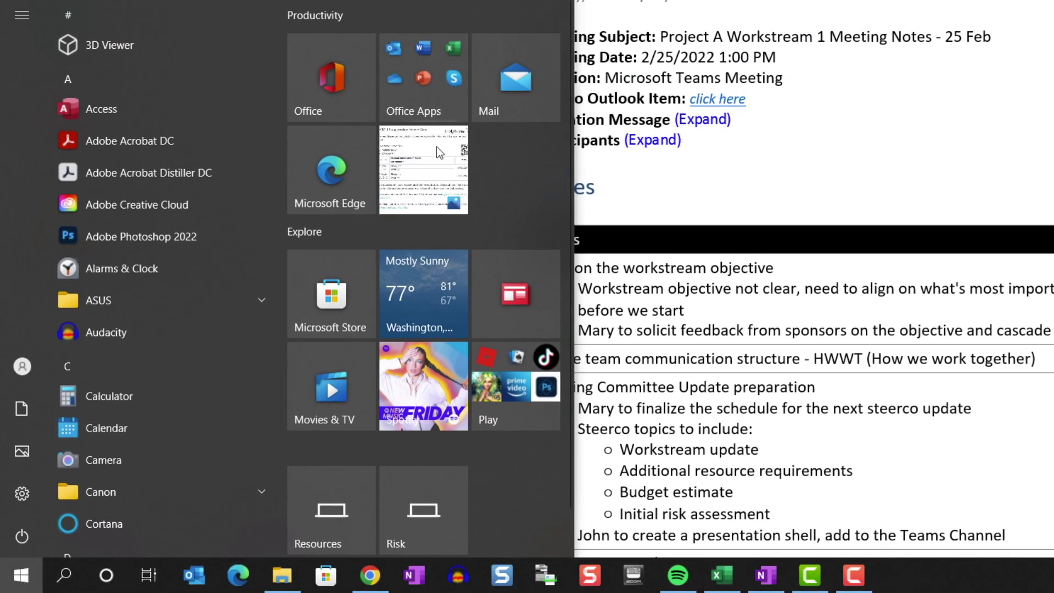
pyautogui.scroll(-1, 481, 154)
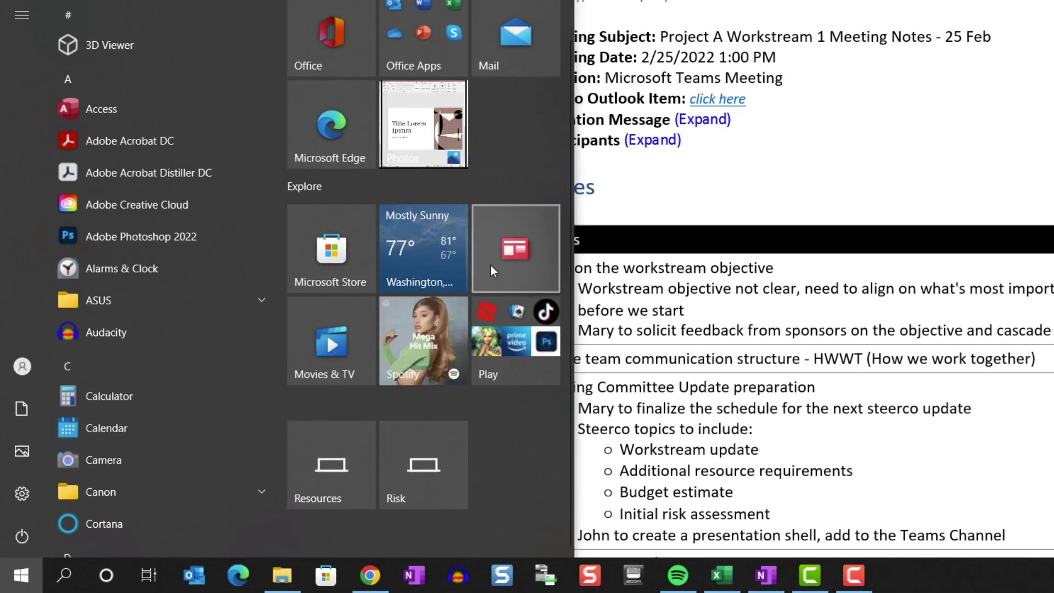
pyautogui.click(420, 482)
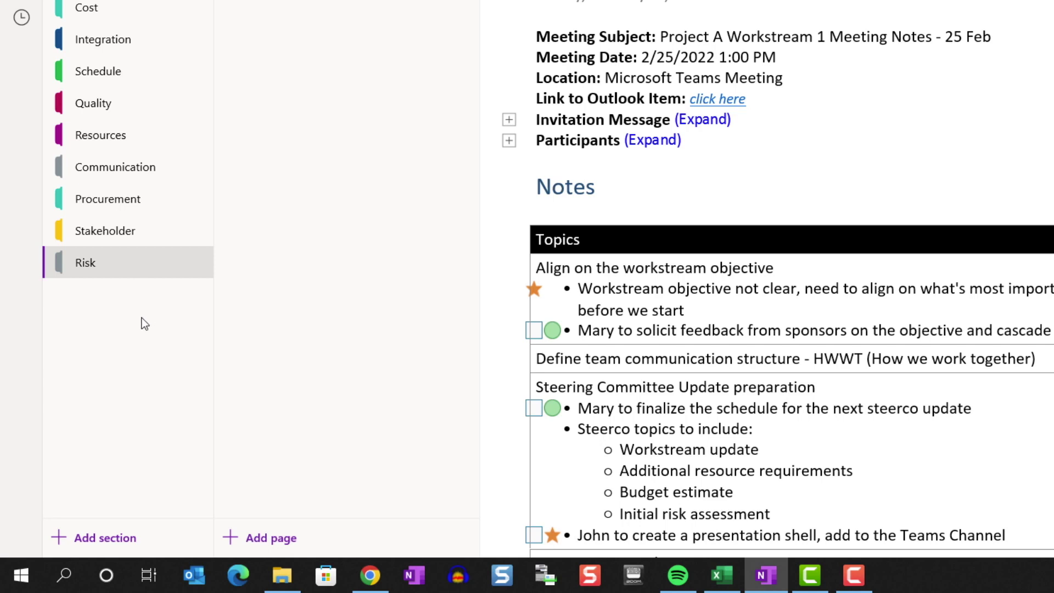
# Step: Add a password to the Risk section, entering and confirming the section password
pyautogui.rightClick(134, 267)
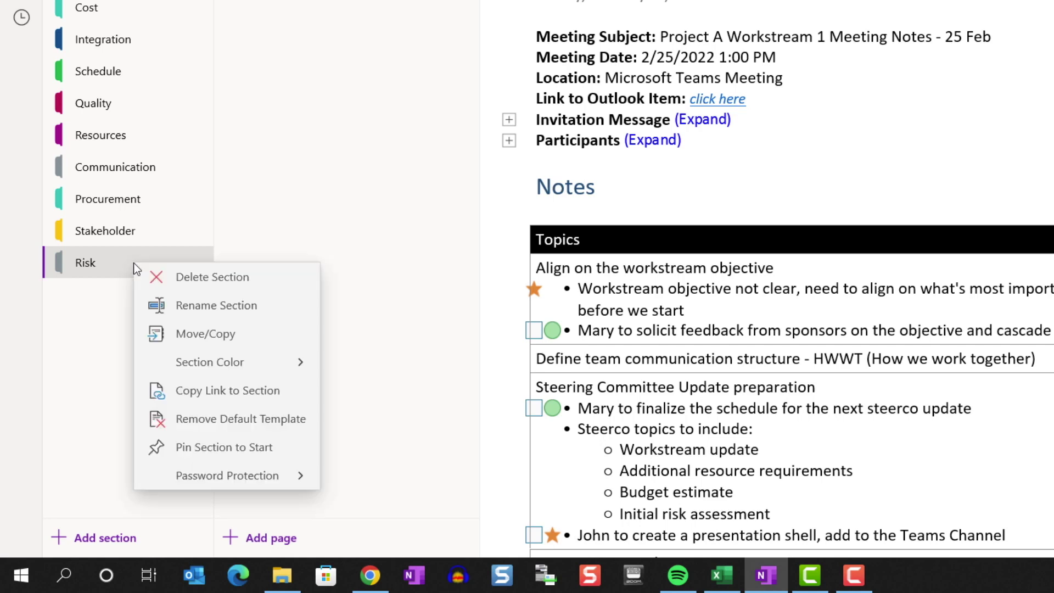
pyautogui.click(217, 476)
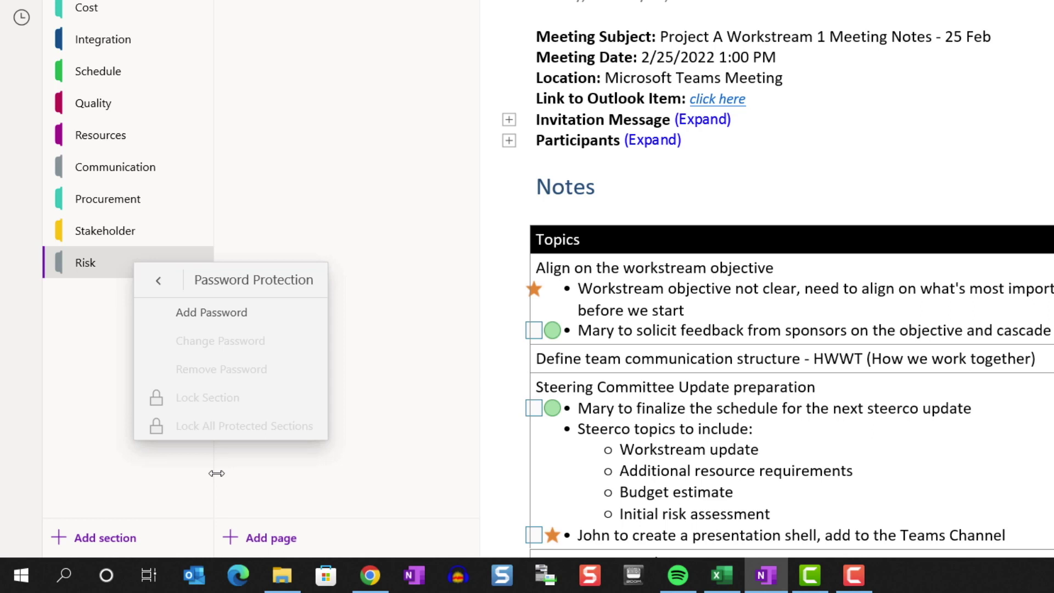
pyautogui.click(247, 313)
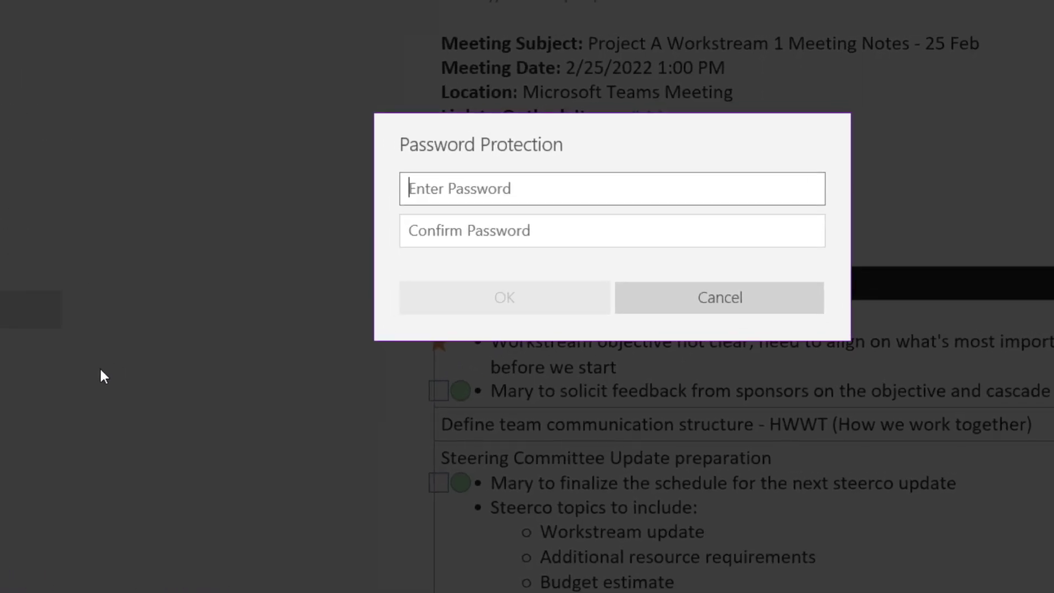
pyautogui.write('•••••••')
pyautogui.press('Tab')
pyautogui.write('•••••••')
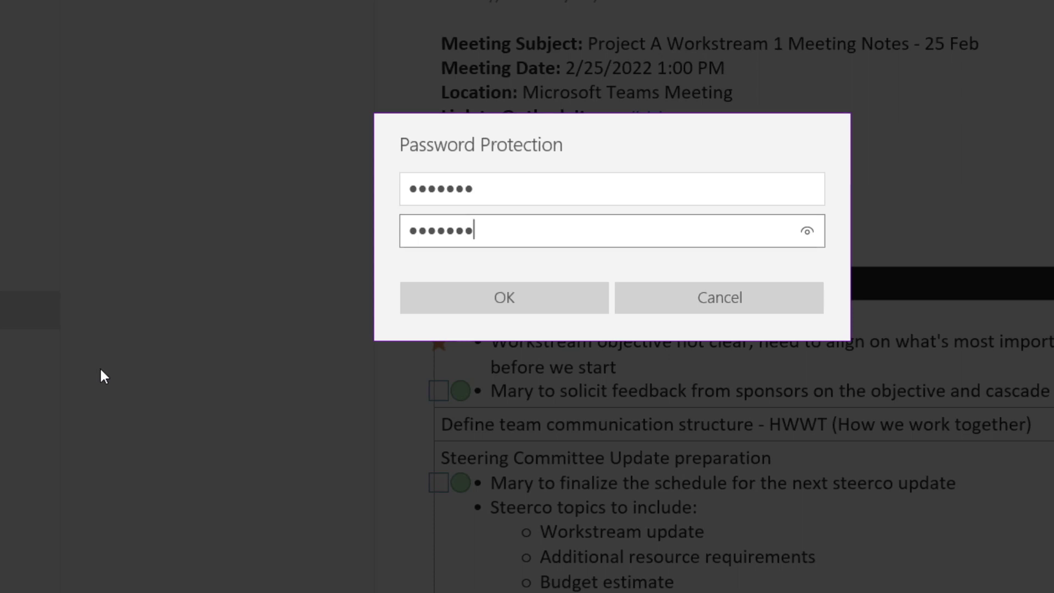
pyautogui.press('Return')
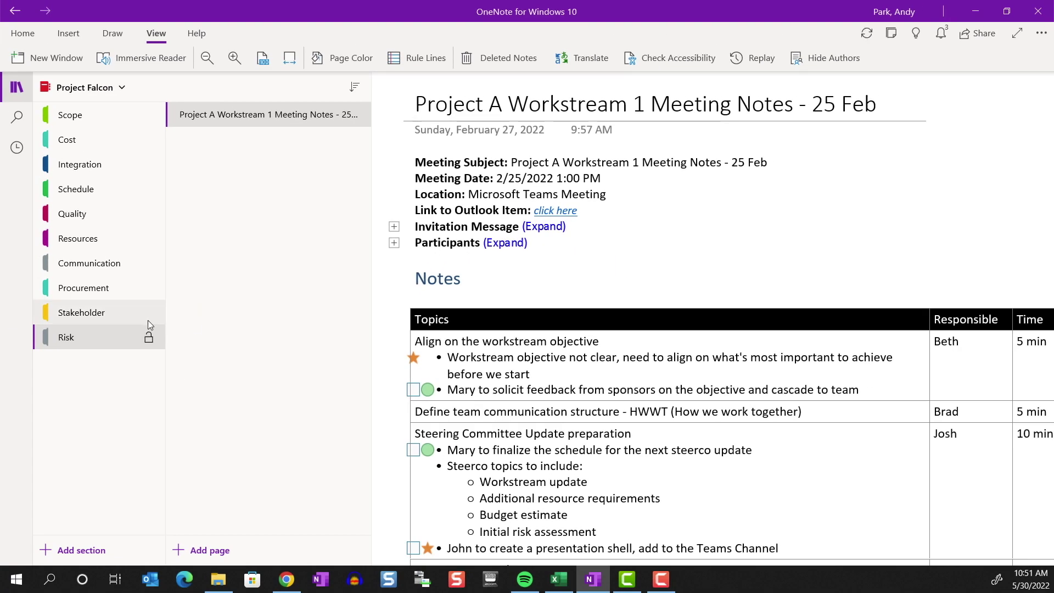
# Step: Lock all protected sections, then unlock Risk by entering its password
pyautogui.click(93, 312)
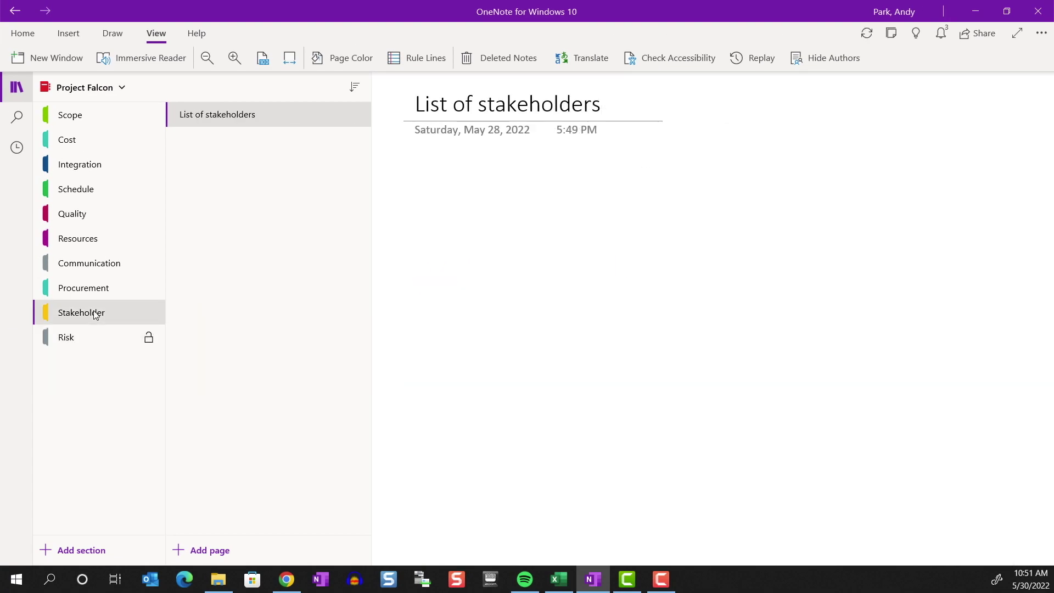
pyautogui.click(98, 342)
pyautogui.rightClick(147, 339)
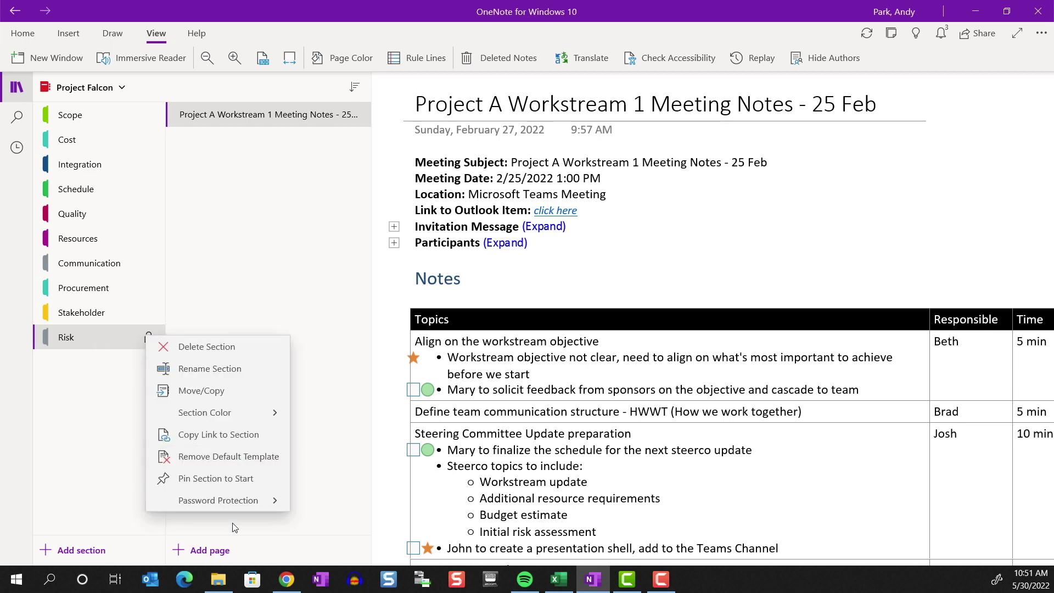
pyautogui.click(236, 501)
pyautogui.click(221, 467)
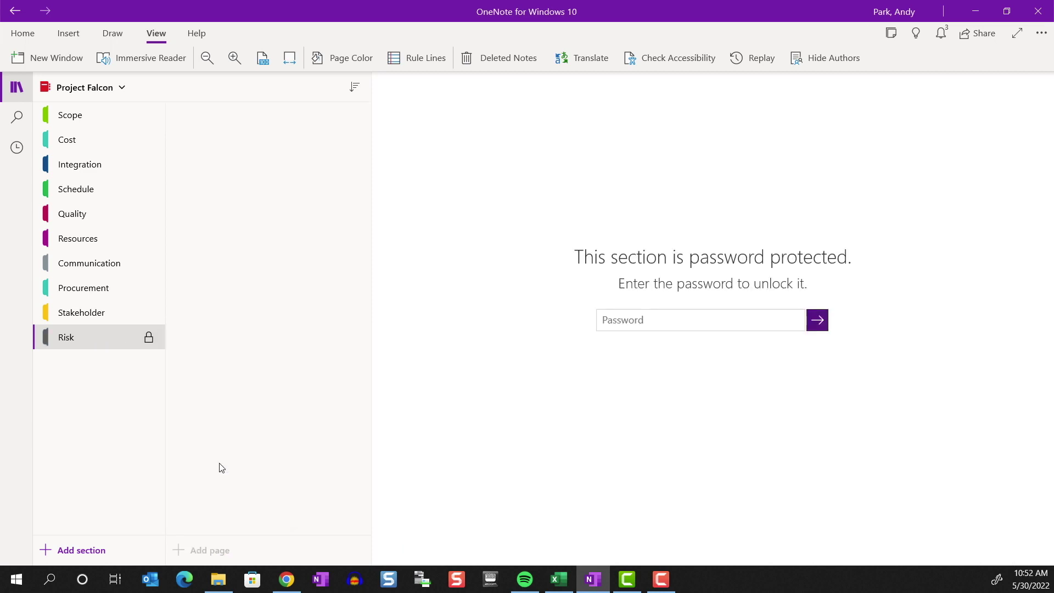
pyautogui.click(650, 318)
pyautogui.write('********')
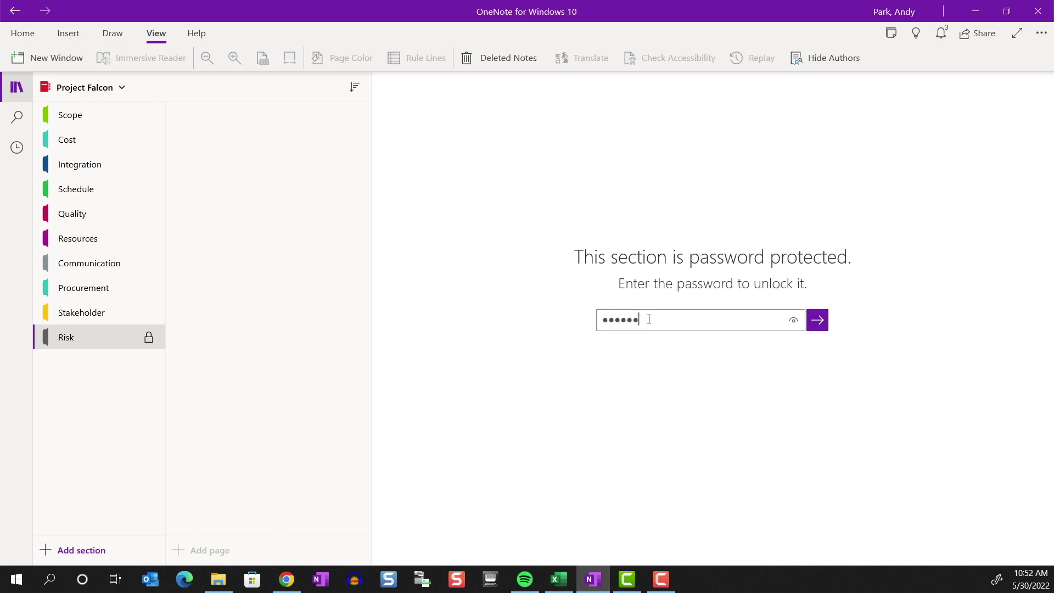
pyautogui.press('Return')
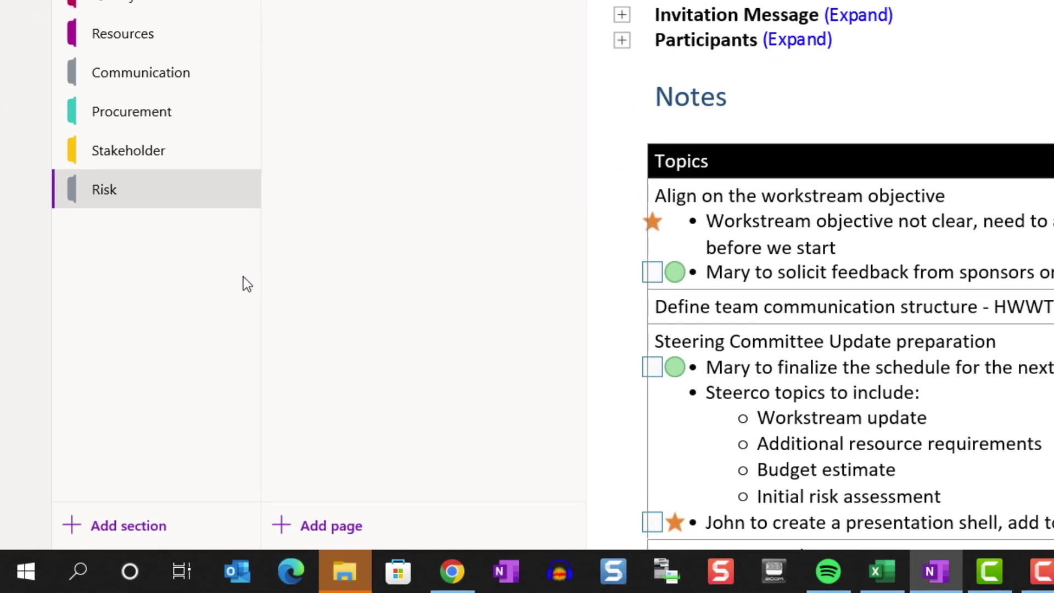
# Step: Create a section group named 'Project documents' in Project Falcon's section list
pyautogui.rightClick(132, 265)
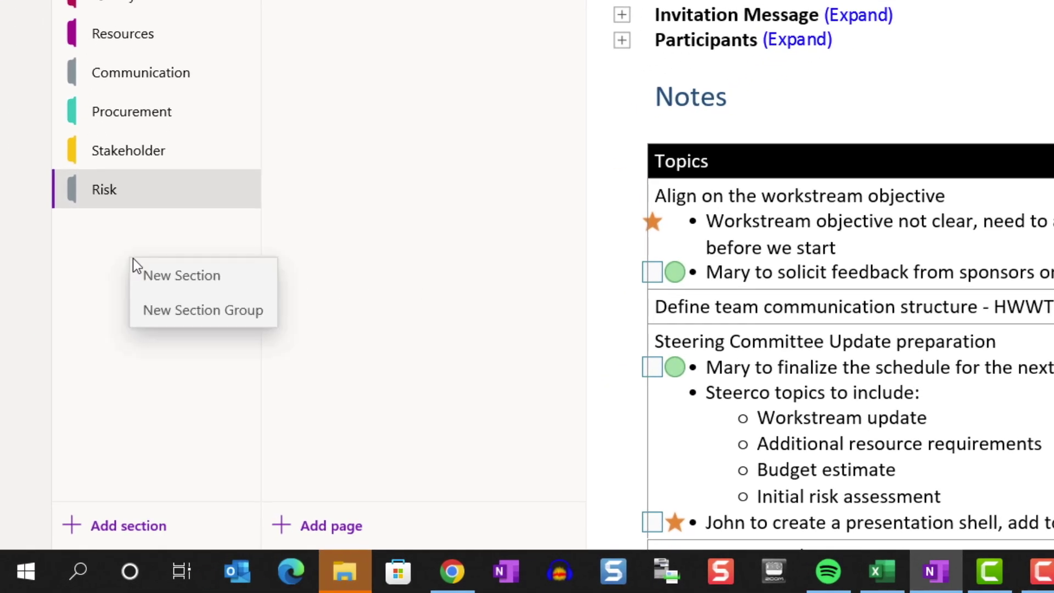
pyautogui.click(225, 312)
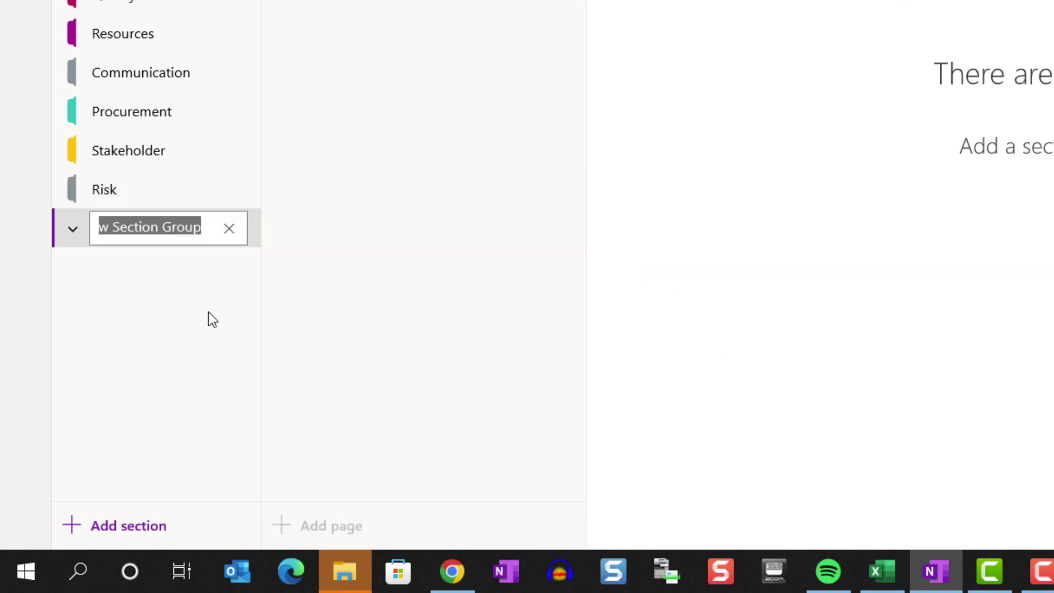
pyautogui.write('Projec')
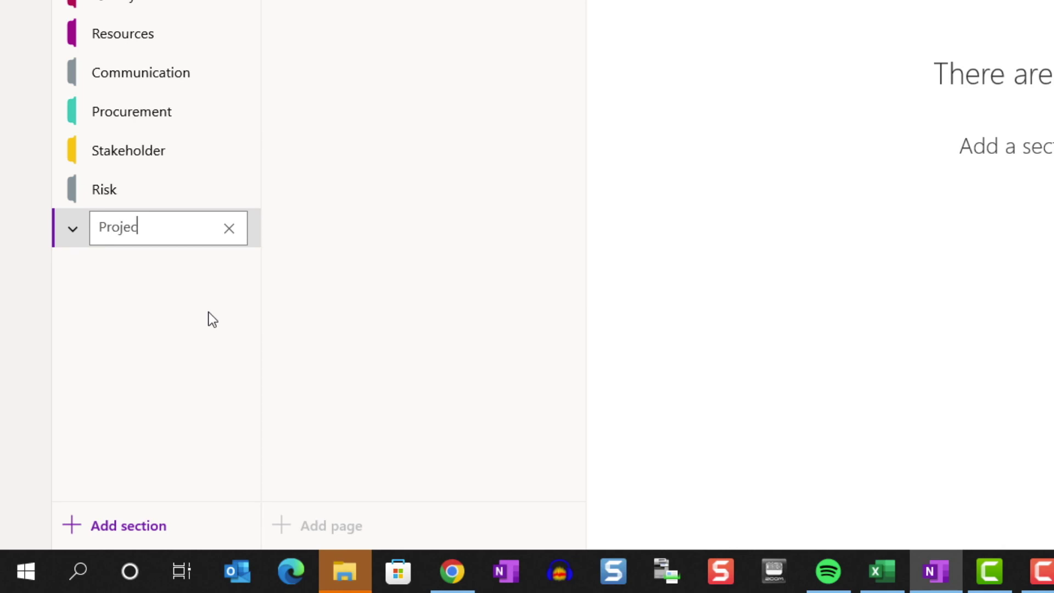
pyautogui.write('t documents')
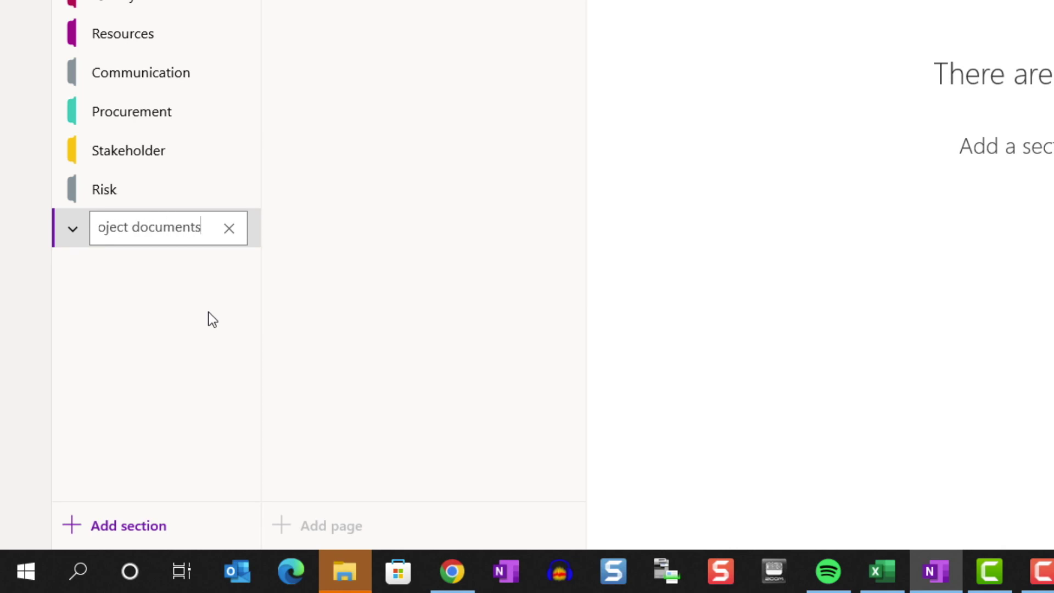
pyautogui.press('Return')
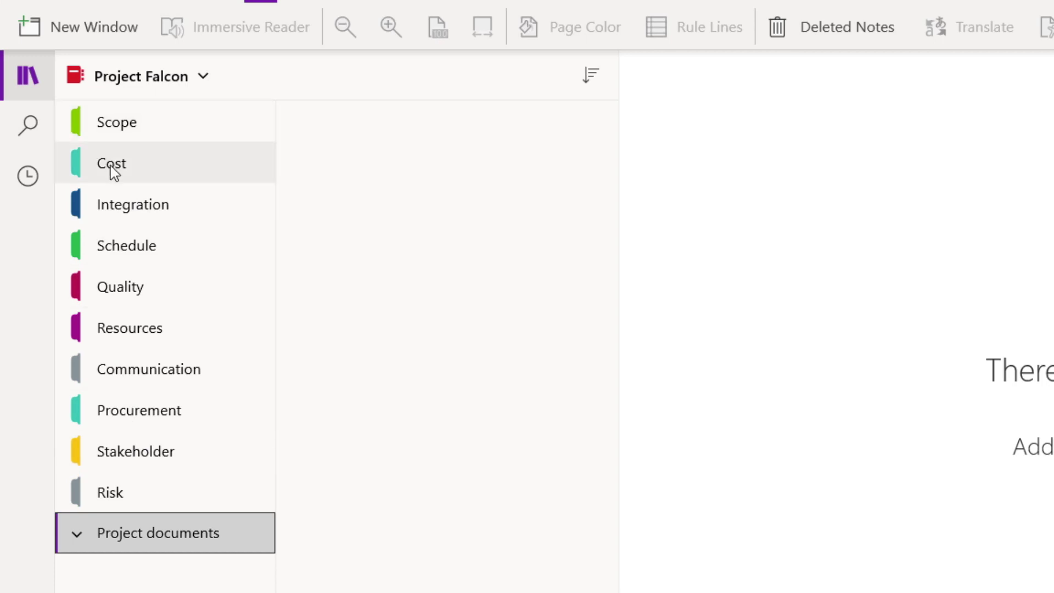
# Step: Move the Cost section into the Project documents group using Move/Copy
pyautogui.rightClick(111, 168)
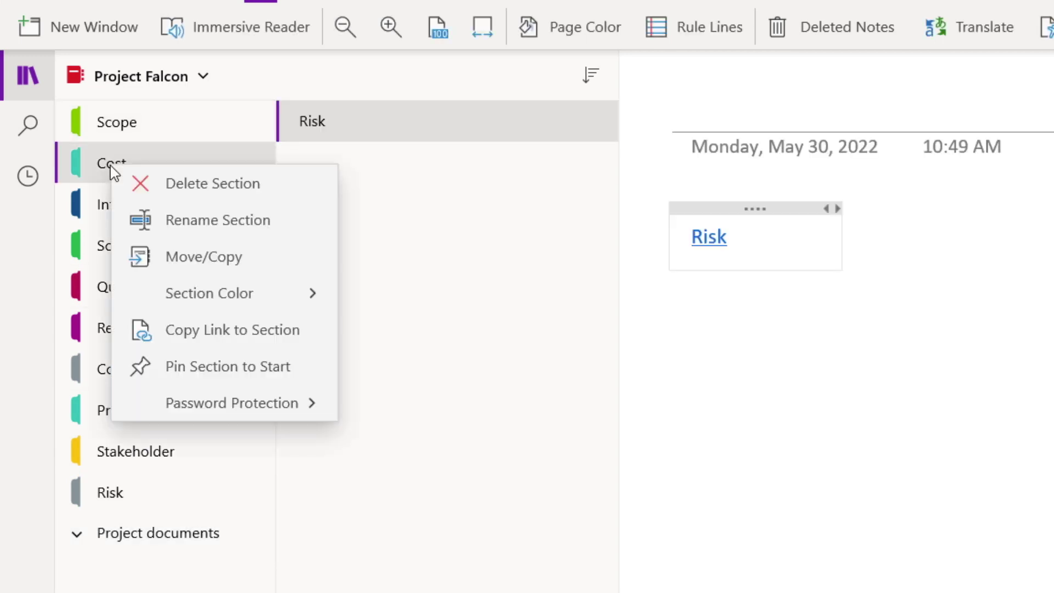
pyautogui.click(192, 265)
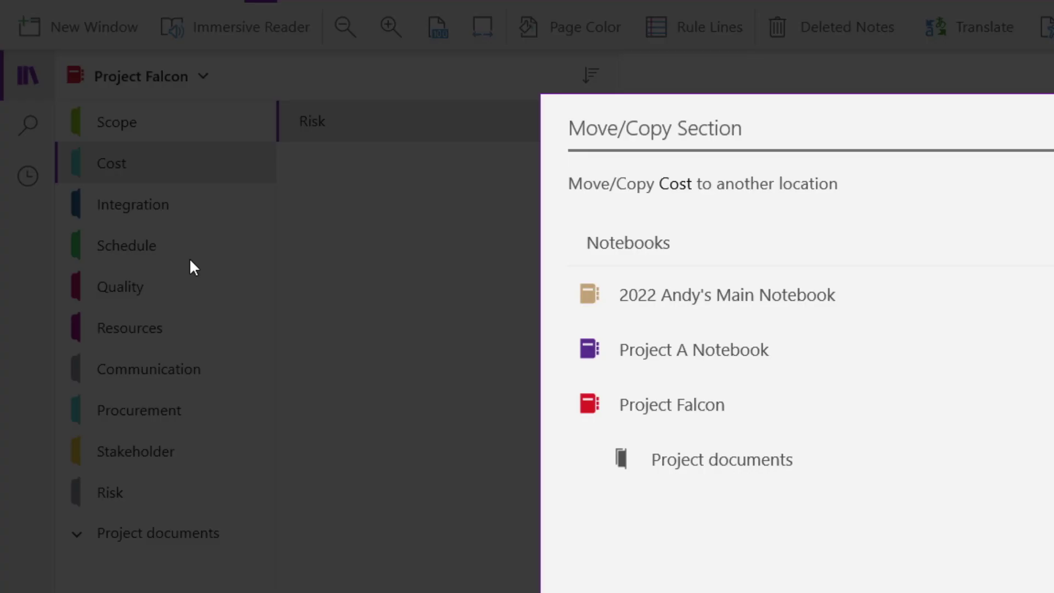
pyautogui.click(715, 471)
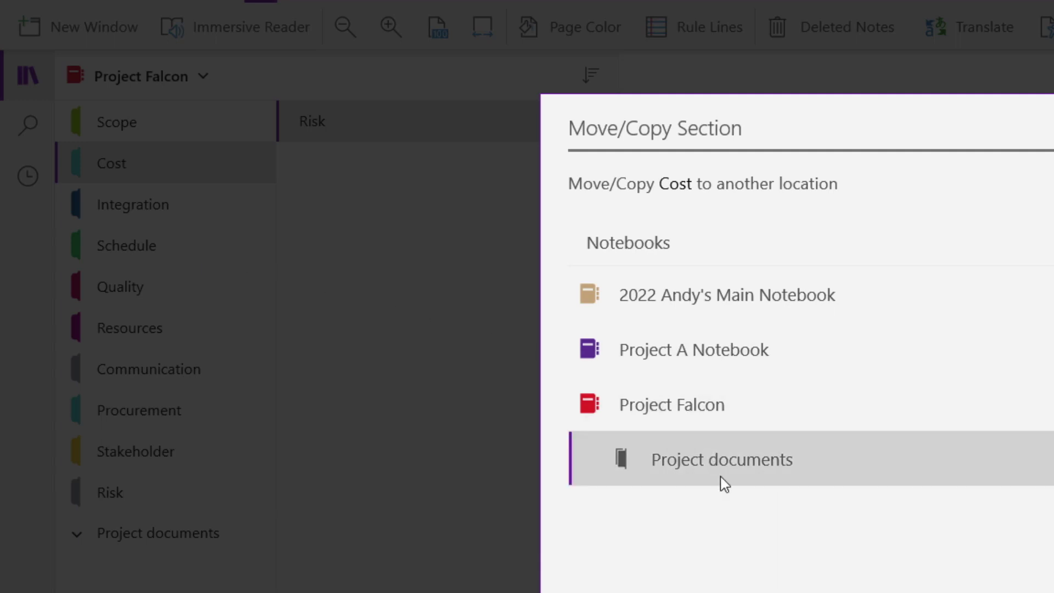
pyautogui.press('Return')
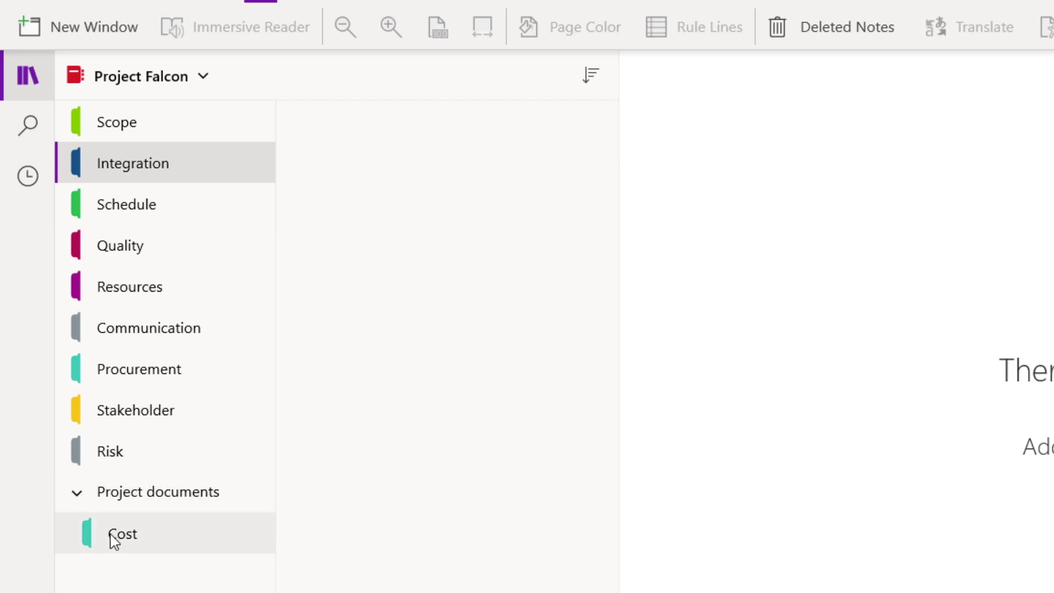
# Step: Drag the Procurement section into the Project documents group
pyautogui.click(144, 376)
pyautogui.moveTo(144, 376); pyautogui.dragTo(158, 569)
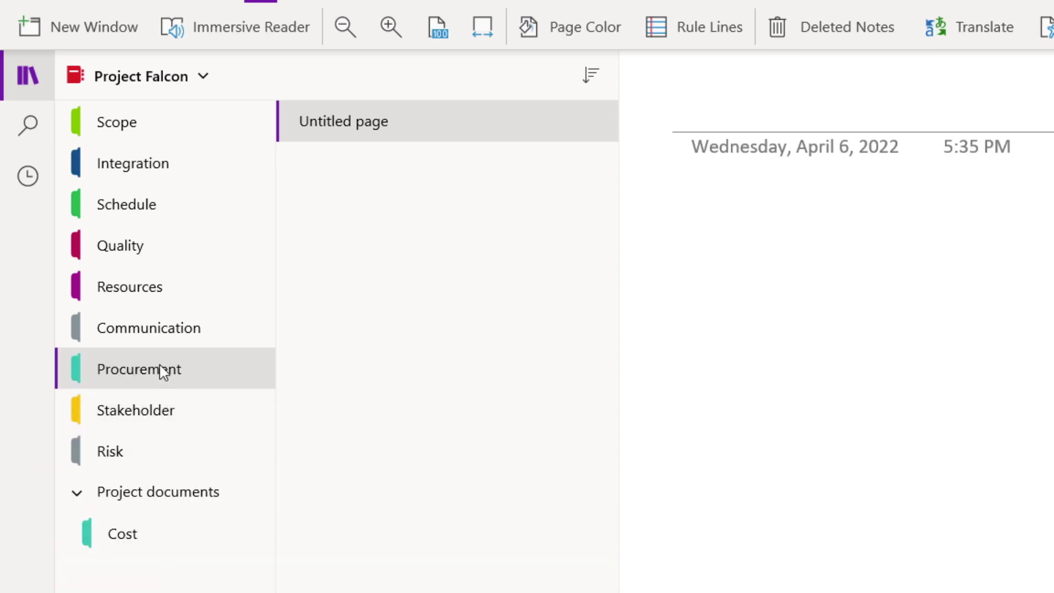
pyautogui.moveTo(160, 370); pyautogui.dragTo(170, 500)
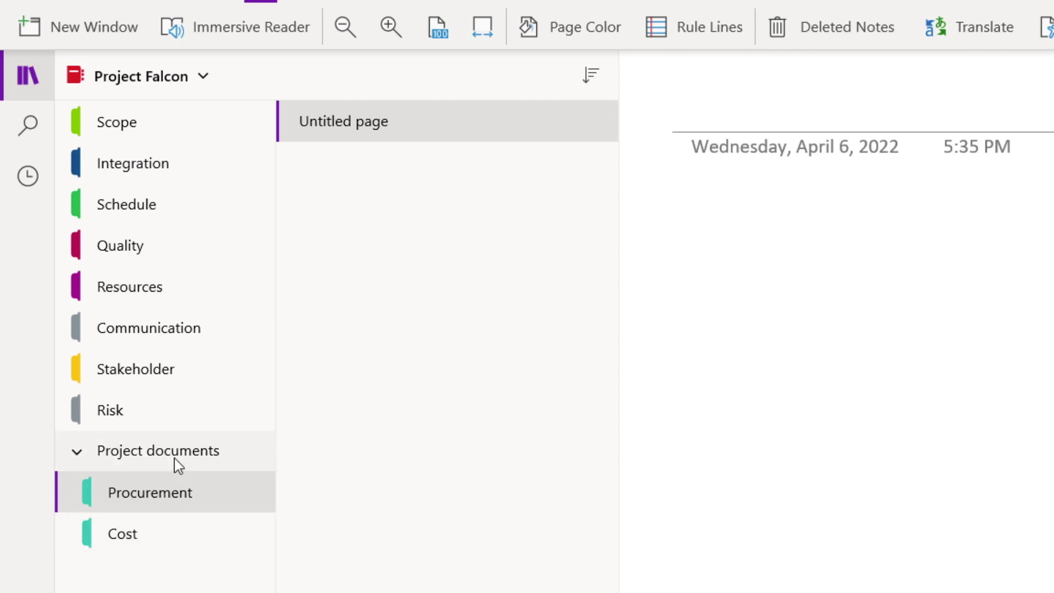
pyautogui.click(78, 454)
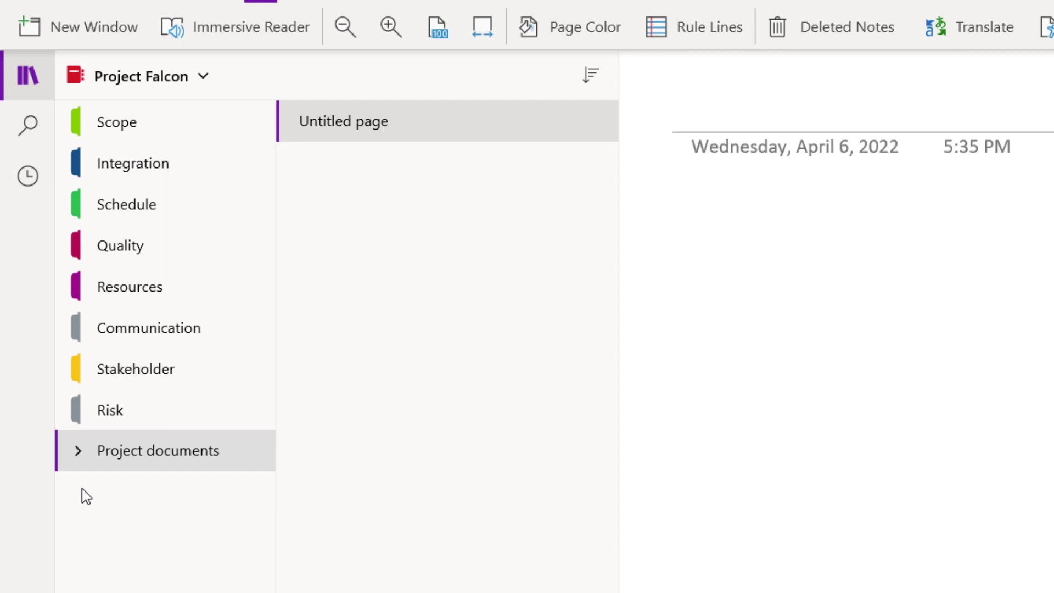
pyautogui.click(78, 454)
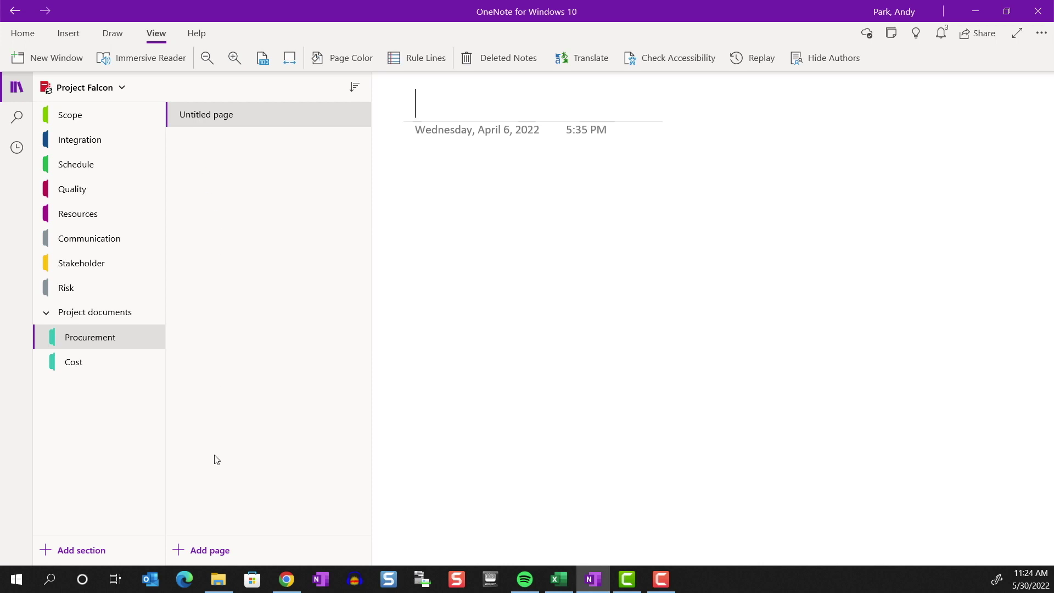
# Step: Add a second Untitled page to the Procurement section
pyautogui.click(213, 548)
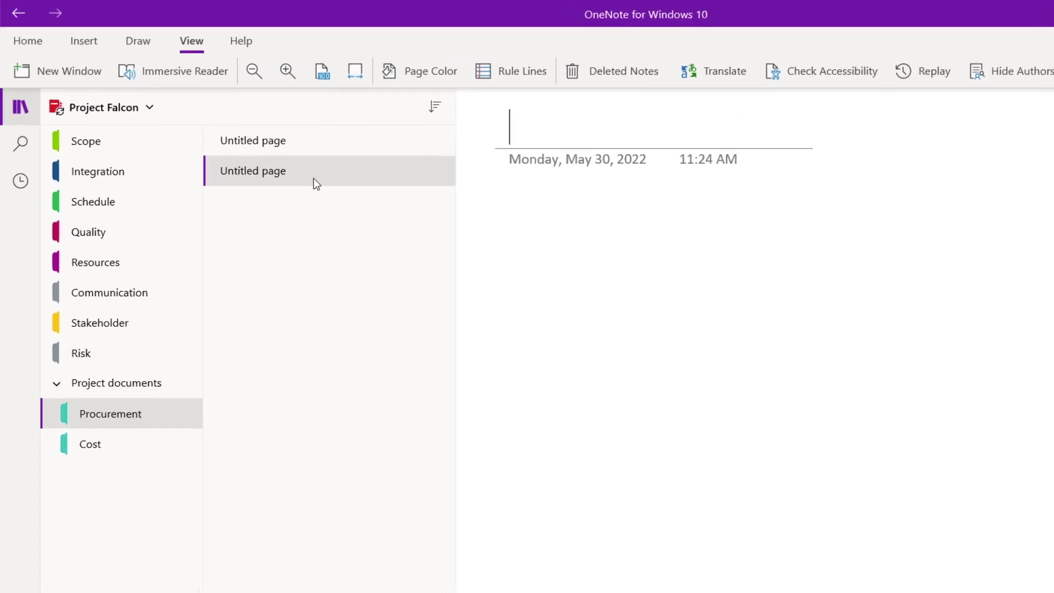
pyautogui.rightClick(314, 180)
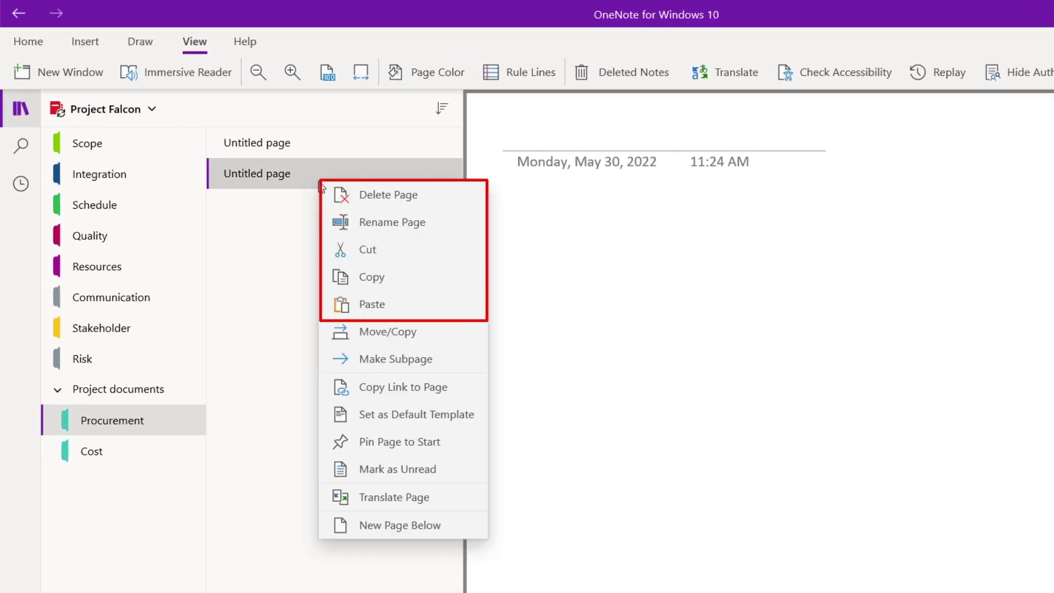
pyautogui.click(429, 337)
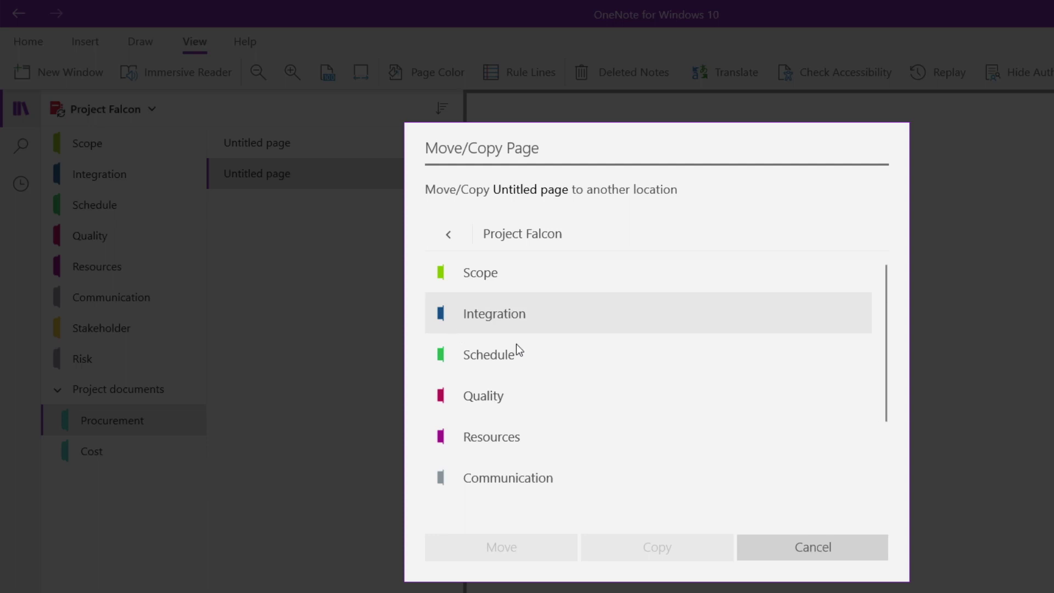
pyautogui.click(818, 545)
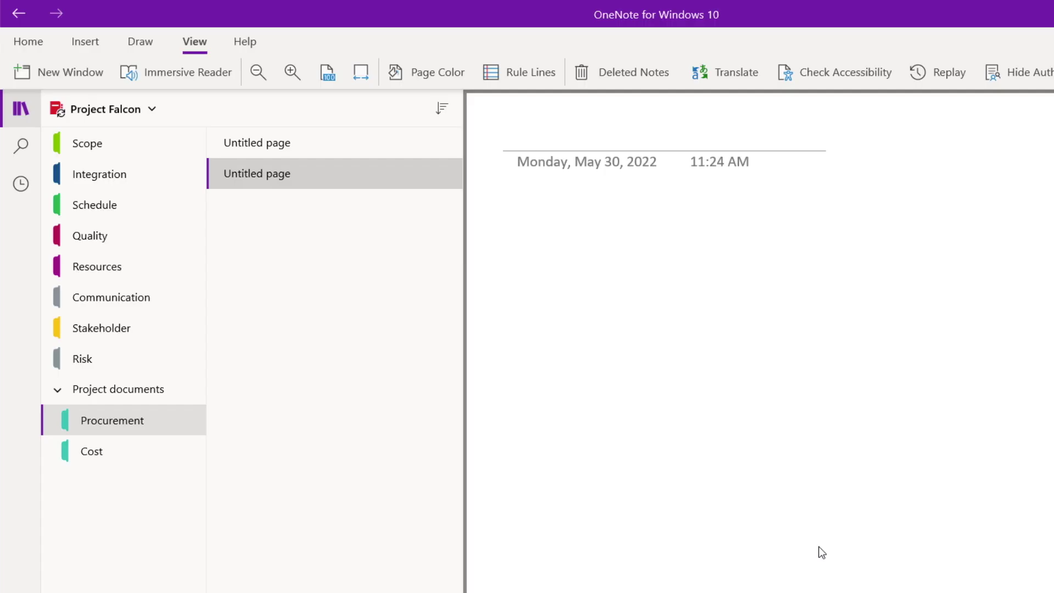
pyautogui.rightClick(268, 177)
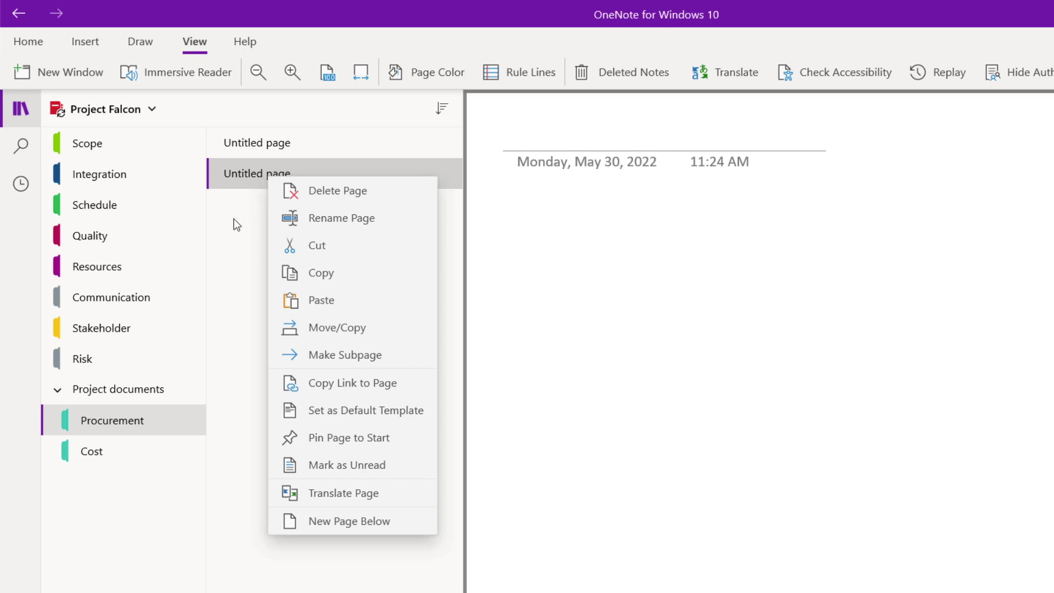
# Step: In Scope, add a 'May 10' page and make it a subpage of Meeting Notes
pyautogui.click(110, 150)
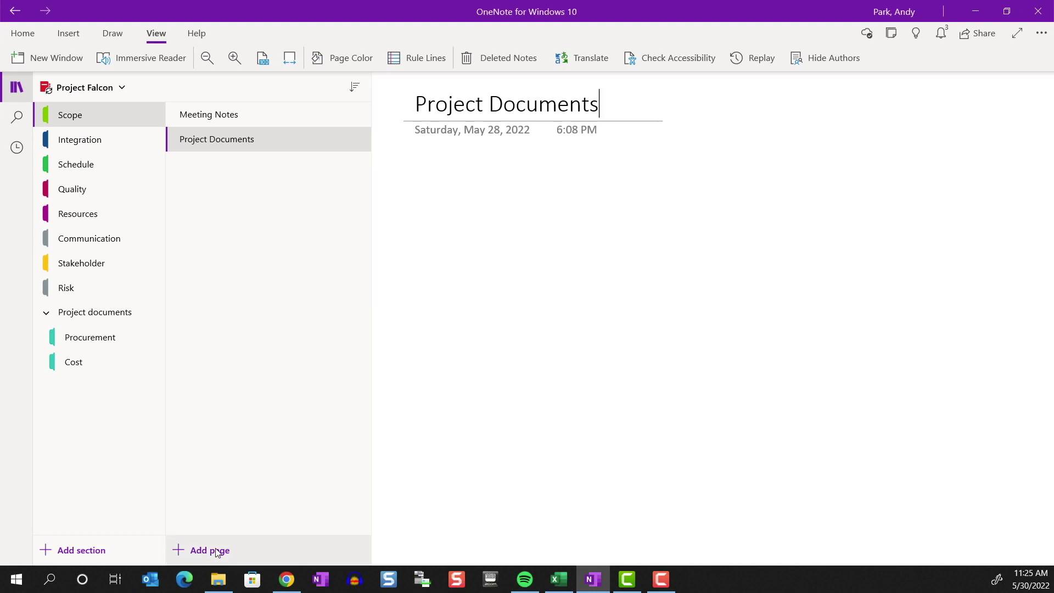
pyautogui.click(218, 551)
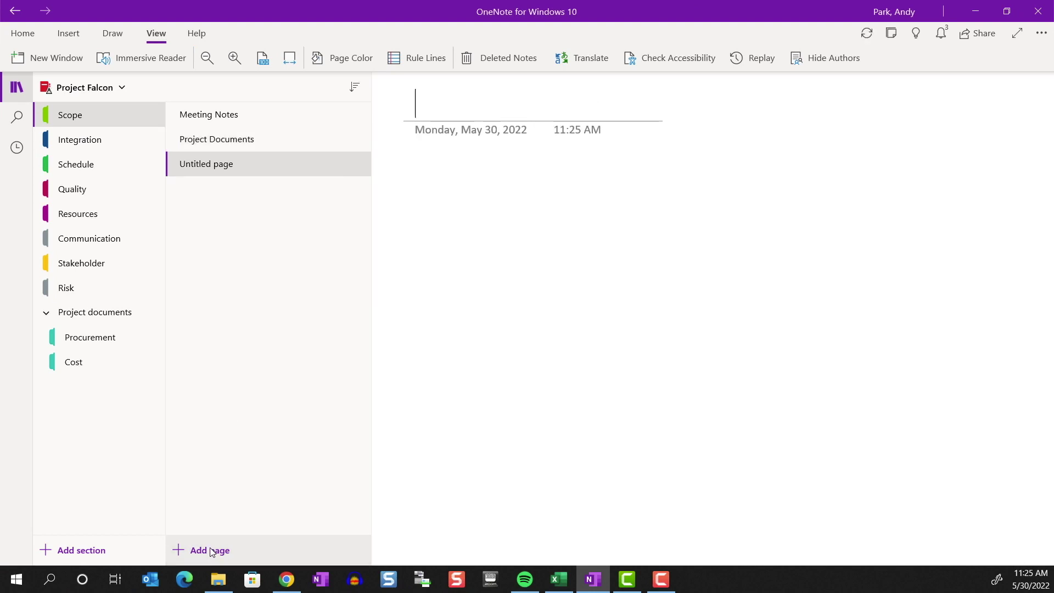
pyautogui.write('May 10')
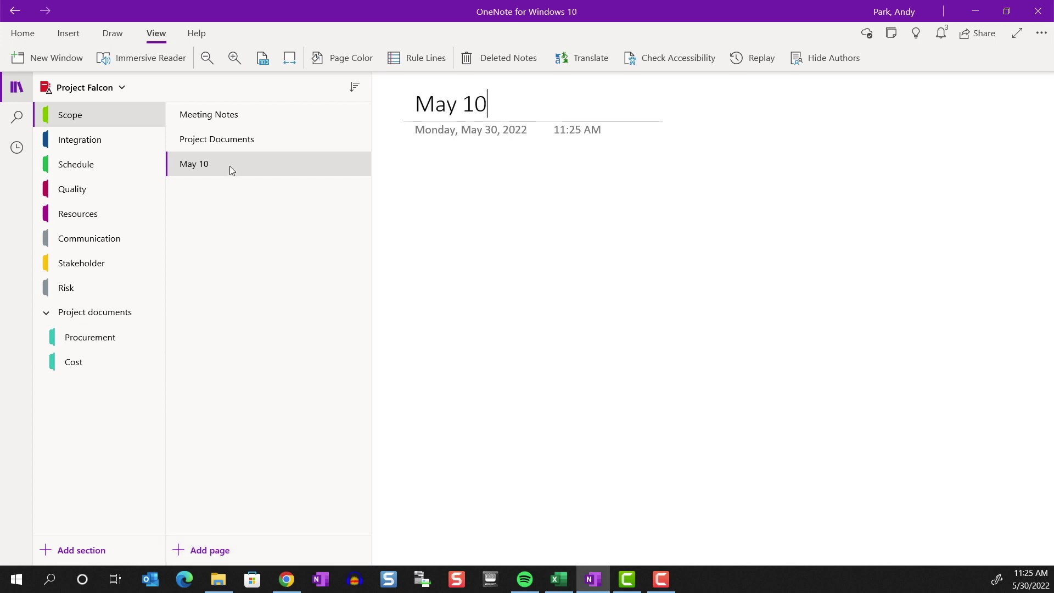
pyautogui.moveTo(232, 150)
pyautogui.mouseDown()
pyautogui.moveTo(232, 128)
pyautogui.moveTo(248, 138)
pyautogui.mouseUp()
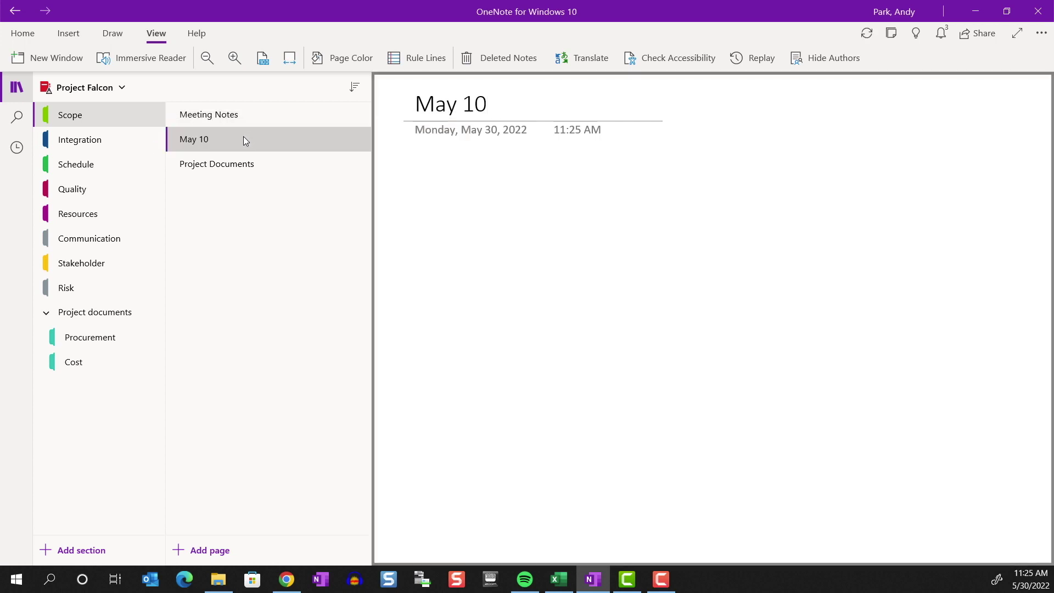
pyautogui.rightClick(243, 137)
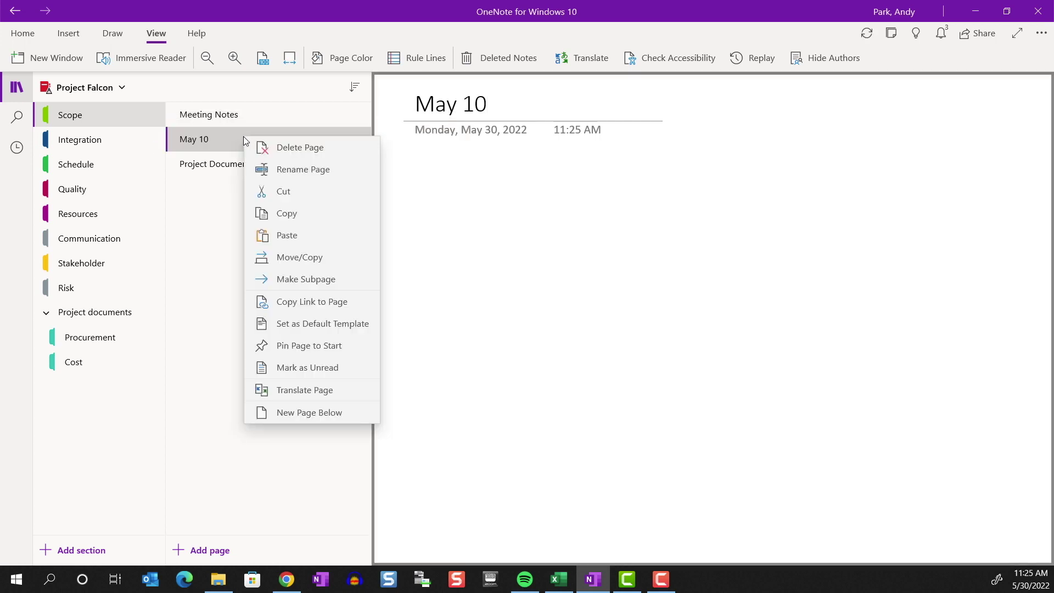
pyautogui.click(311, 279)
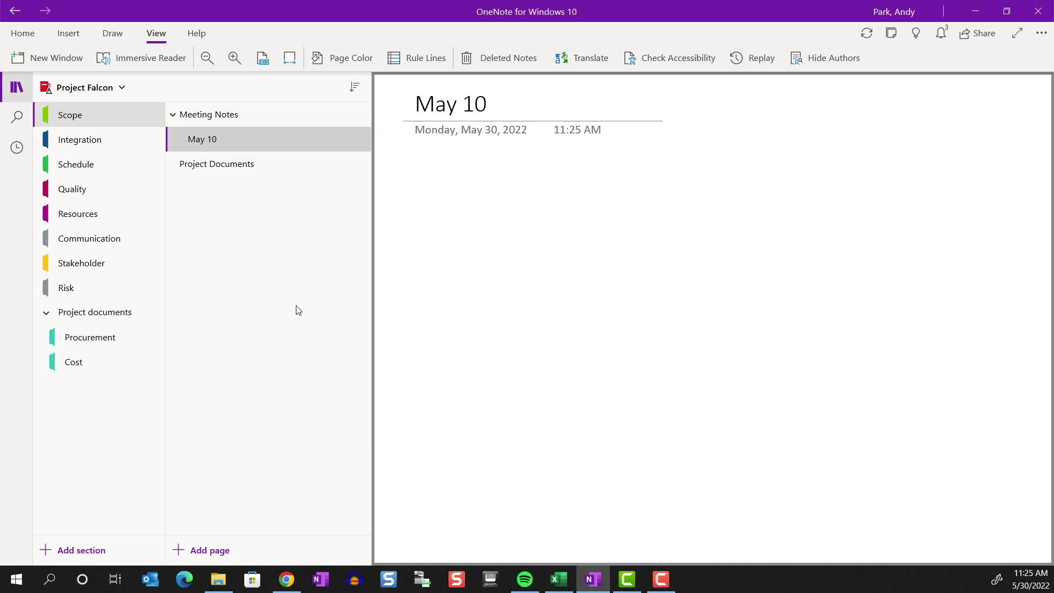
# Step: Add two more subpages titled 'May 11' and 'May 12' below May 10
pyautogui.click(220, 551)
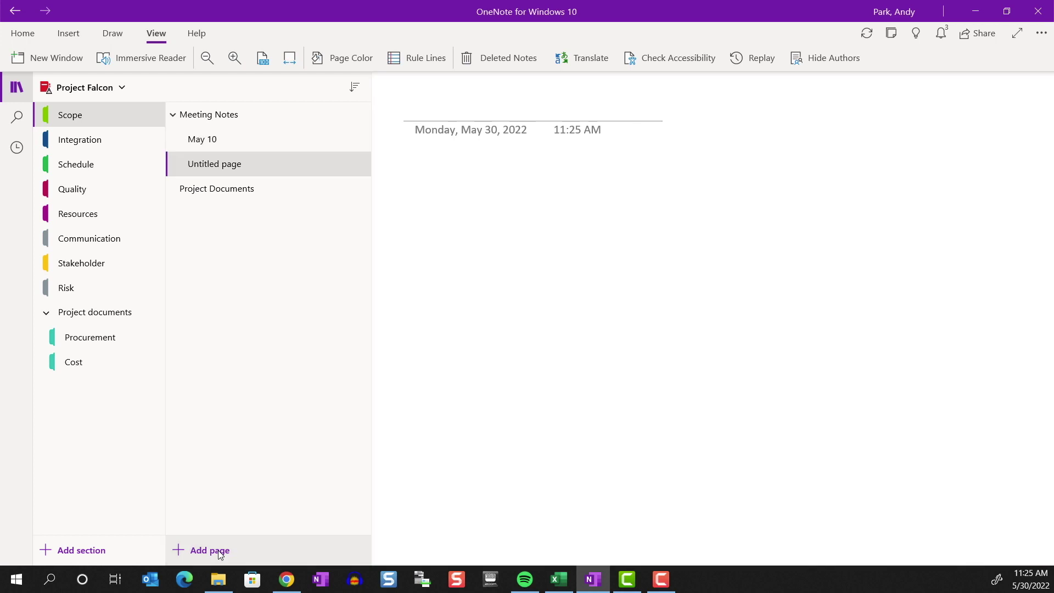
pyautogui.click(220, 551)
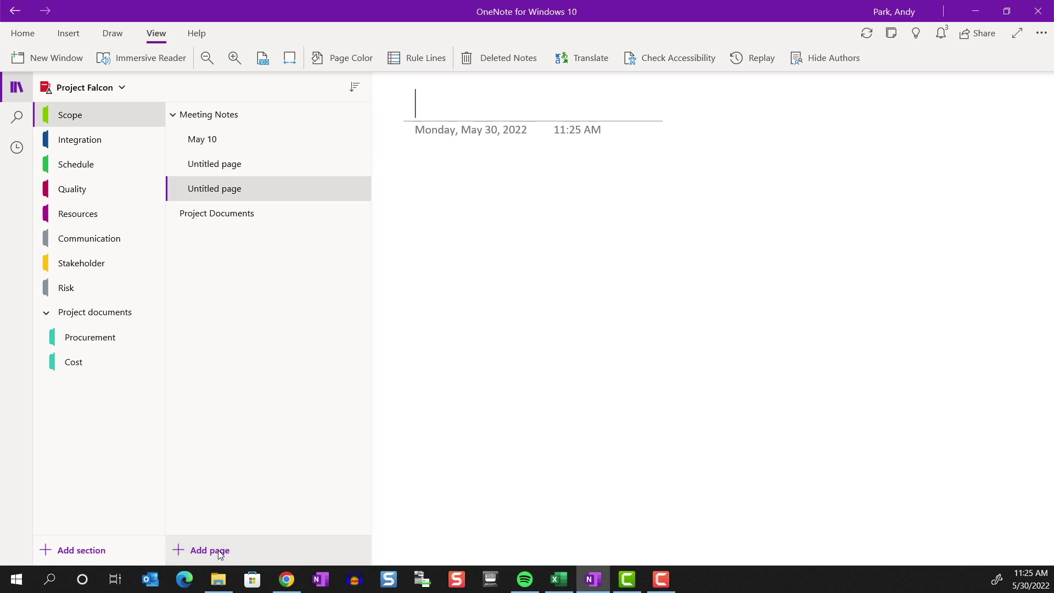
pyautogui.click(259, 160)
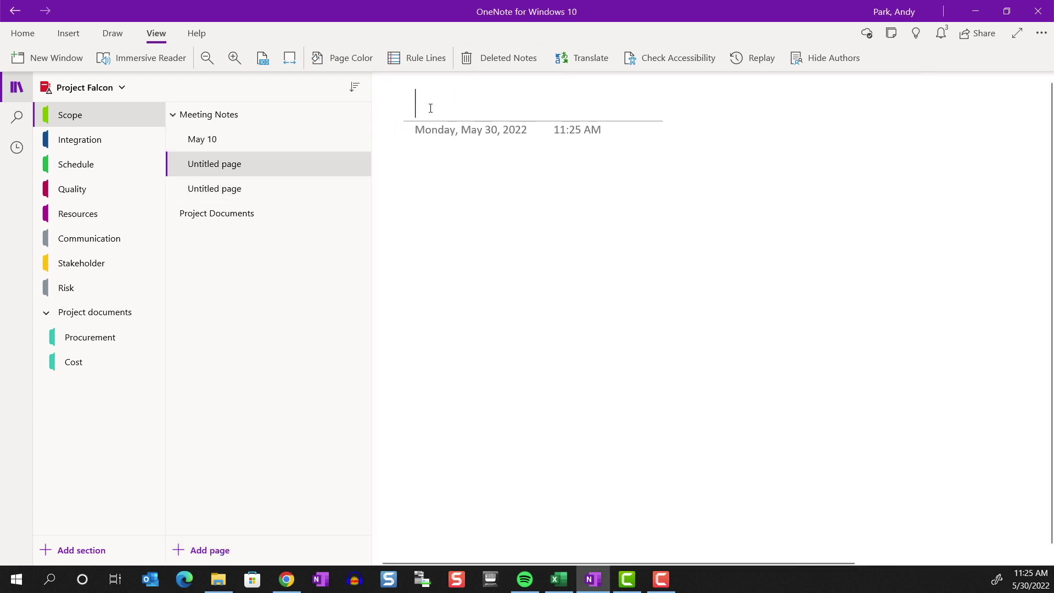
pyautogui.write('May 11')
pyautogui.click(226, 188)
pyautogui.write('May 12')
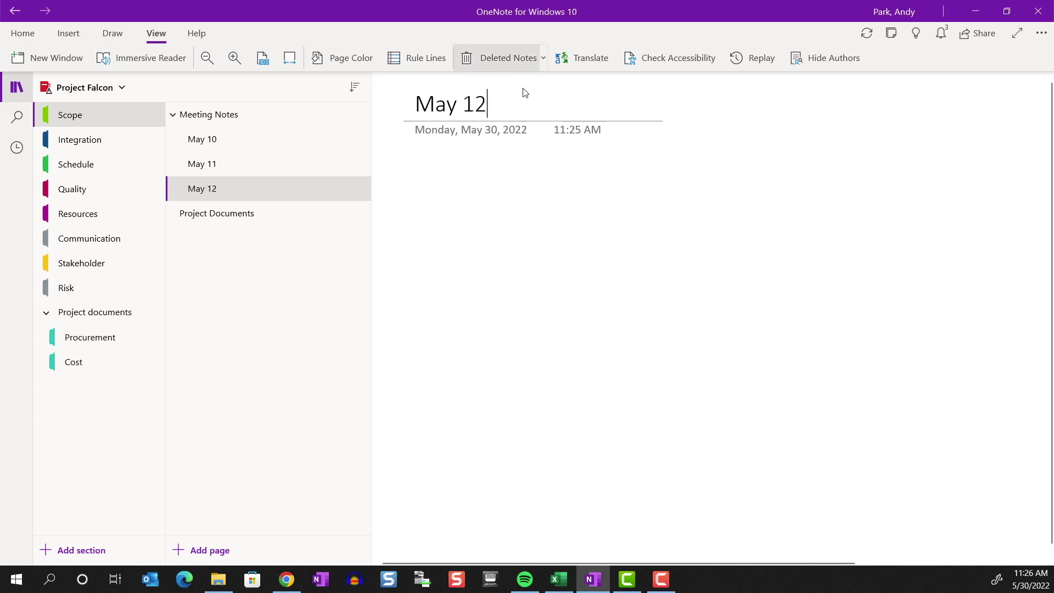
pyautogui.press('Return')
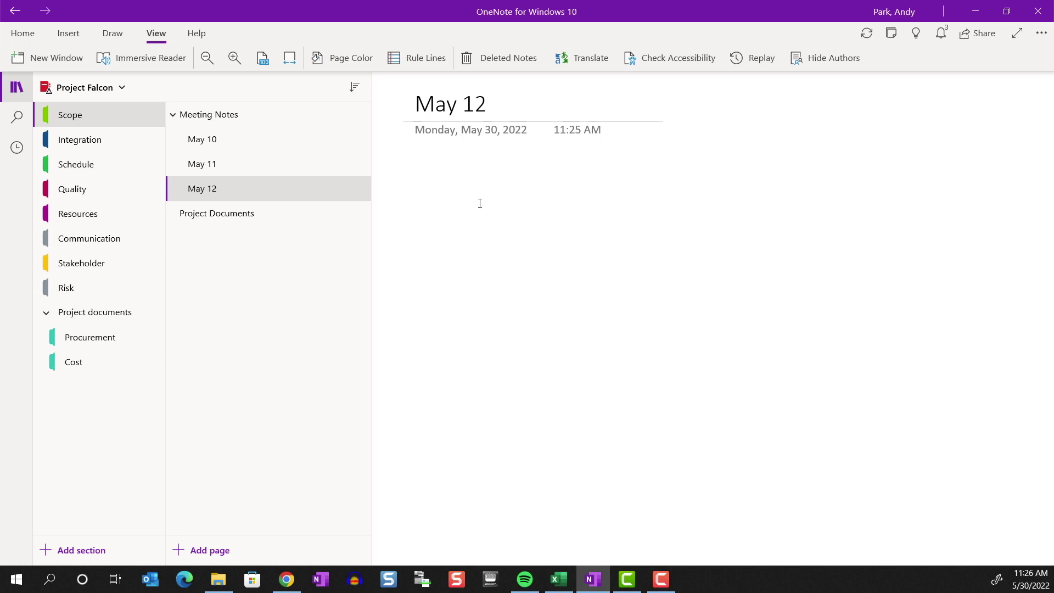
# Step: Add an Untitled page after May 12 and make it a subpage of May 12
pyautogui.click(173, 119)
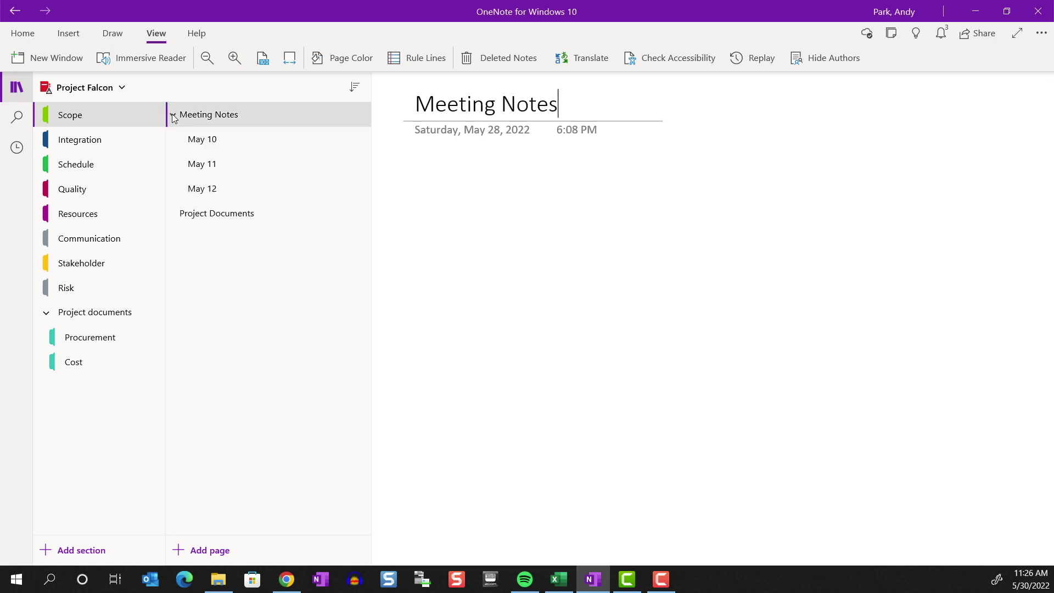
pyautogui.click(234, 195)
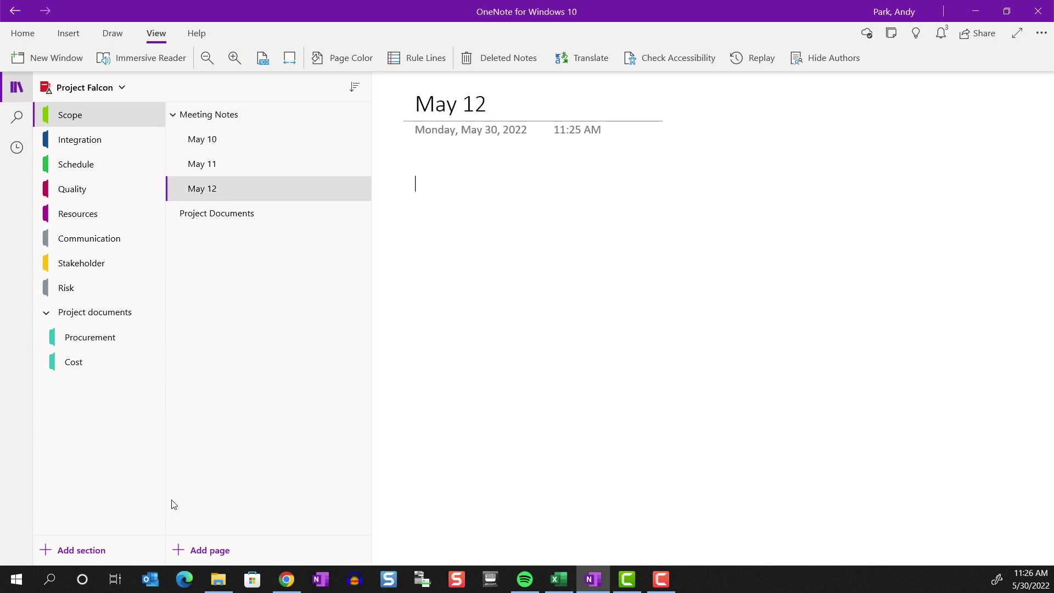
pyautogui.click(202, 554)
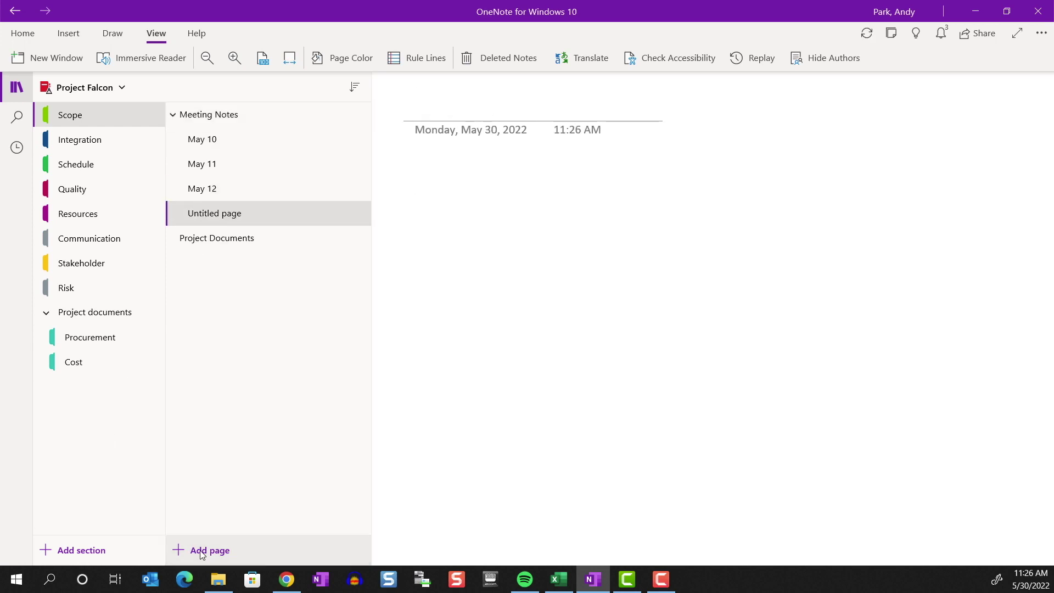
pyautogui.rightClick(214, 213)
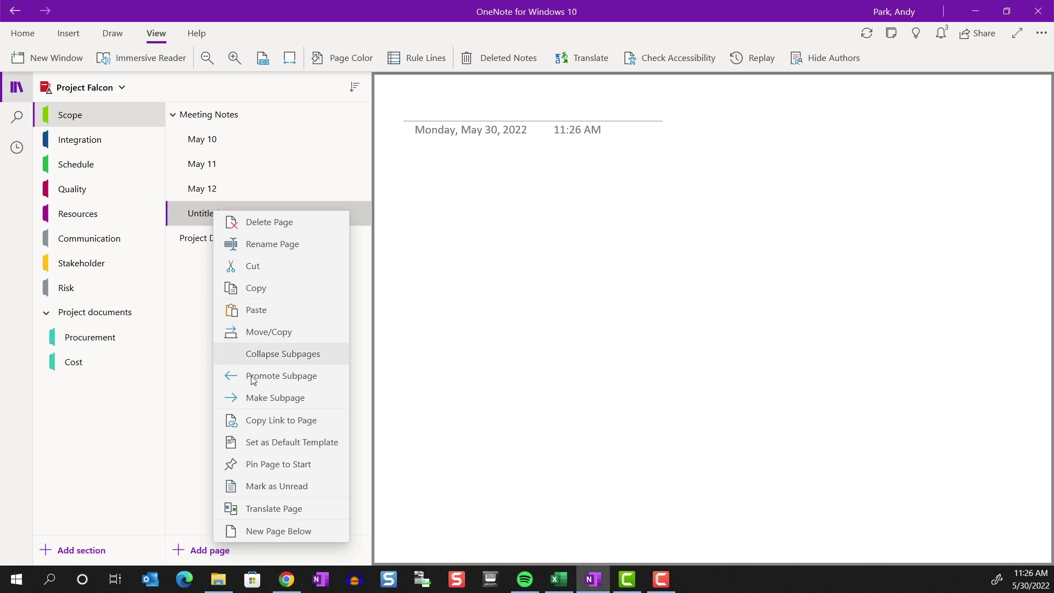
pyautogui.click(269, 398)
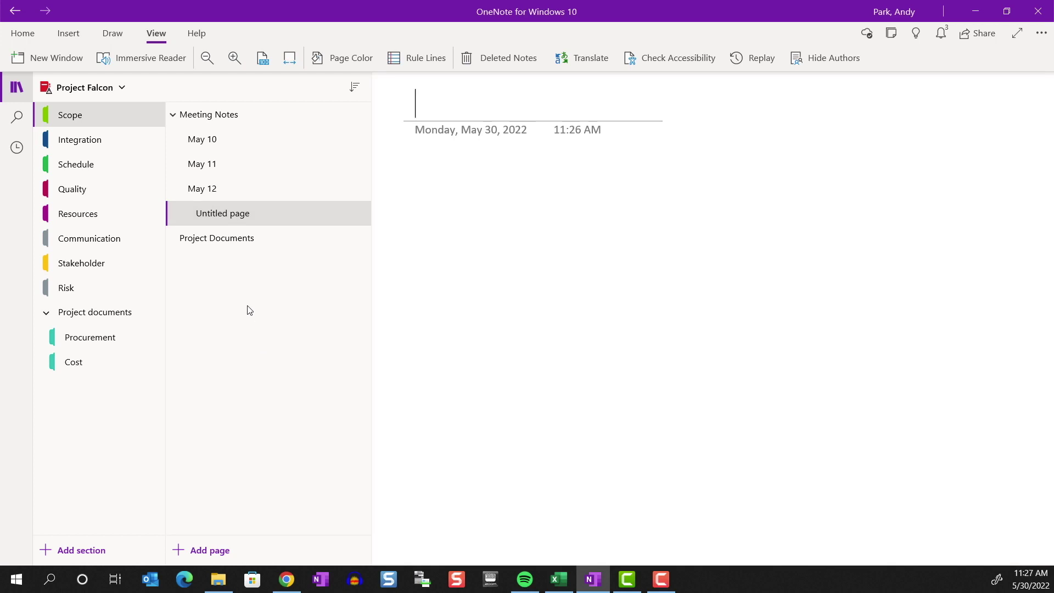
pyautogui.rightClick(224, 220)
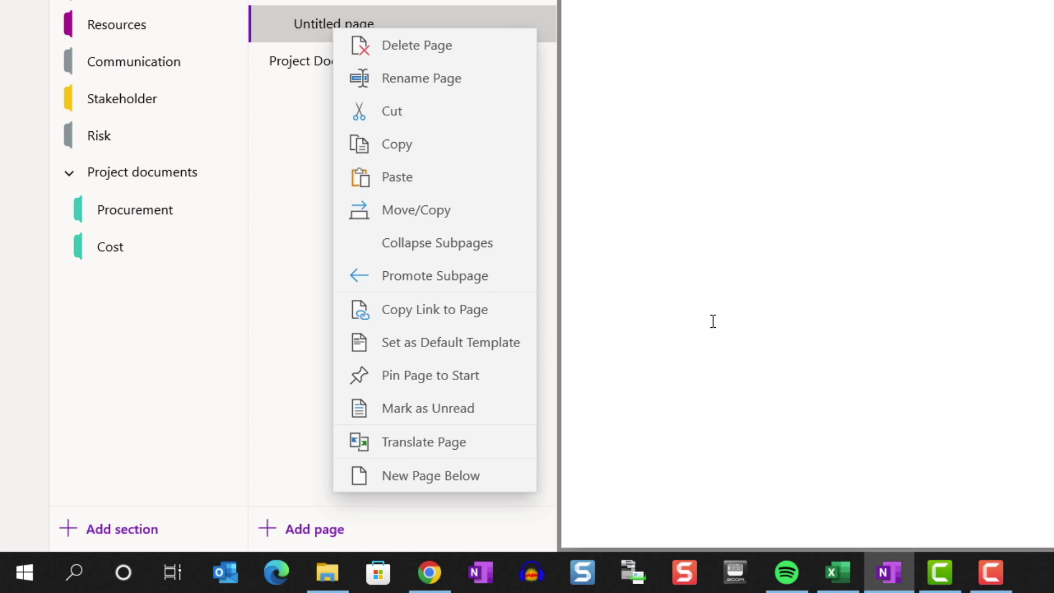
# Step: Build a table on the subpage with Topics, Responsible and Time column headers
pyautogui.click(673, 158)
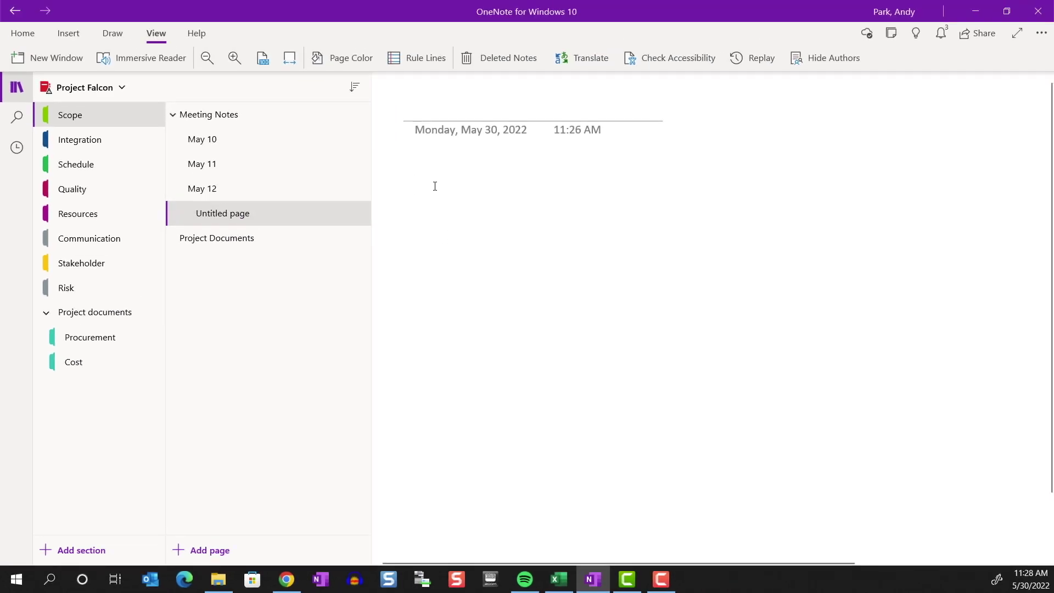
pyautogui.write('Topics')
pyautogui.press('Tab')
pyautogui.write('responsible')
pyautogui.press('Tab')
pyautogui.write('Time')
pyautogui.press('Tab')
pyautogui.press('Return')
pyautogui.press('Return')
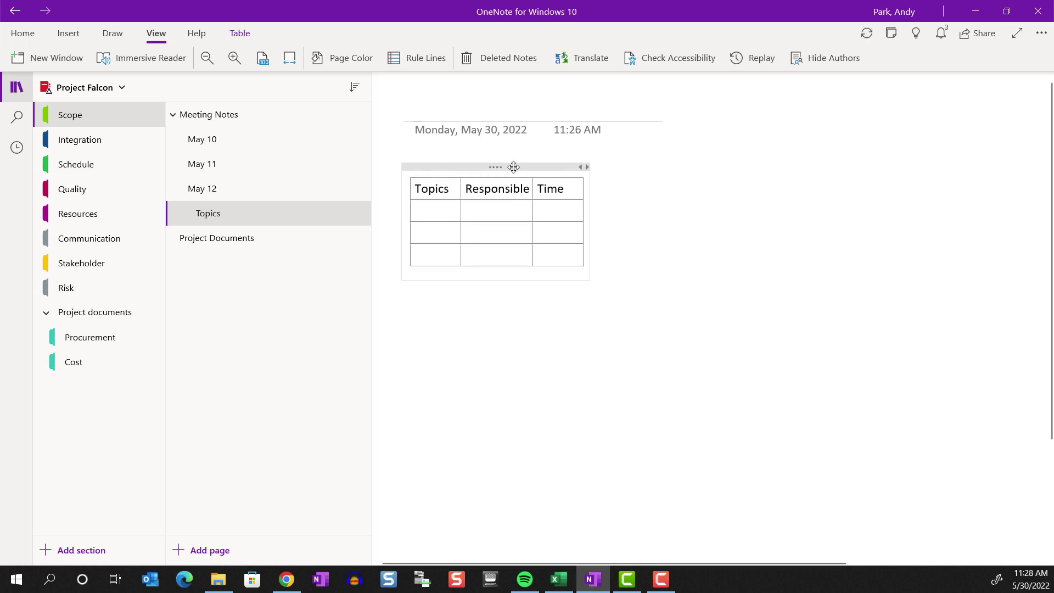
# Step: Set the Topics page as the default template and add three more pages from it
pyautogui.rightClick(285, 212)
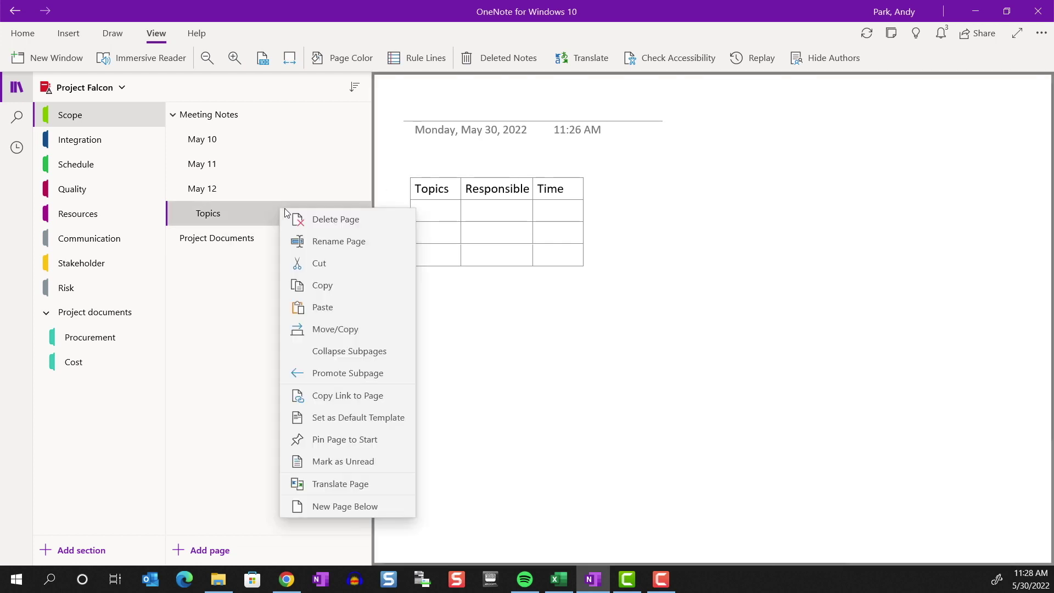
pyautogui.click(345, 417)
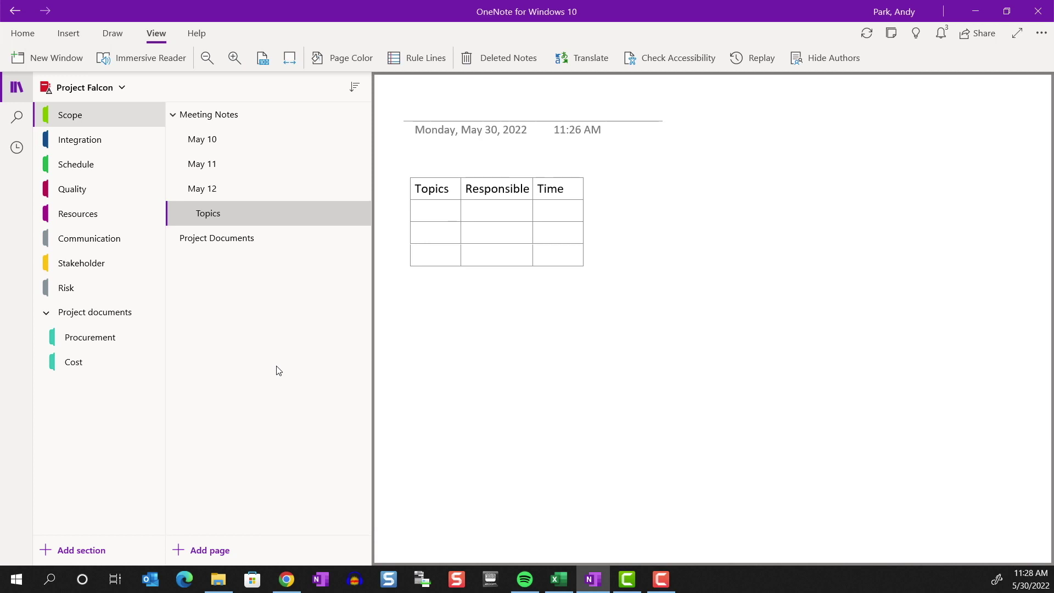
pyautogui.click(195, 550)
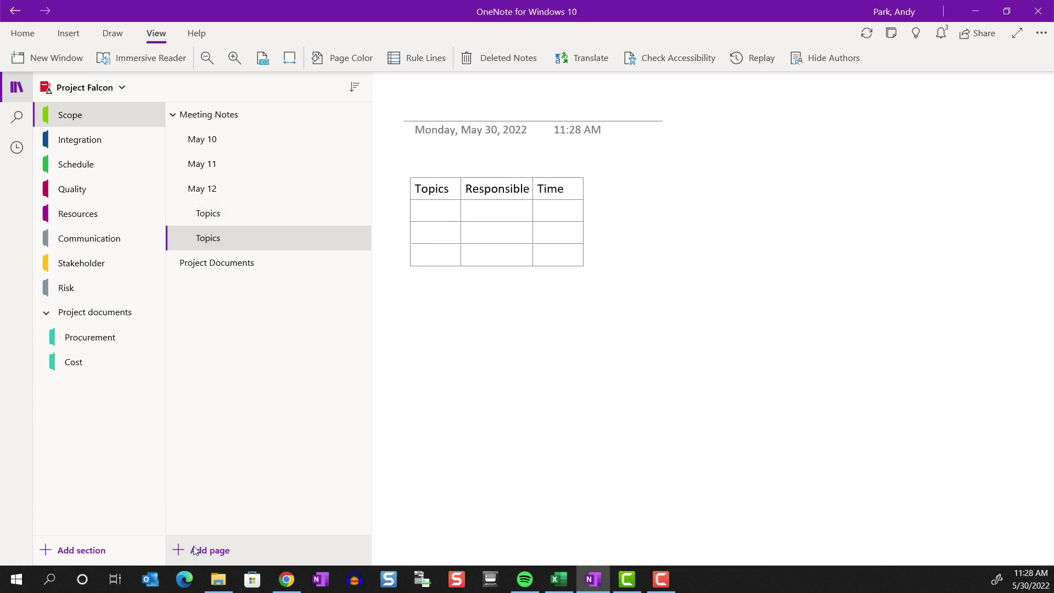
pyautogui.click(196, 550)
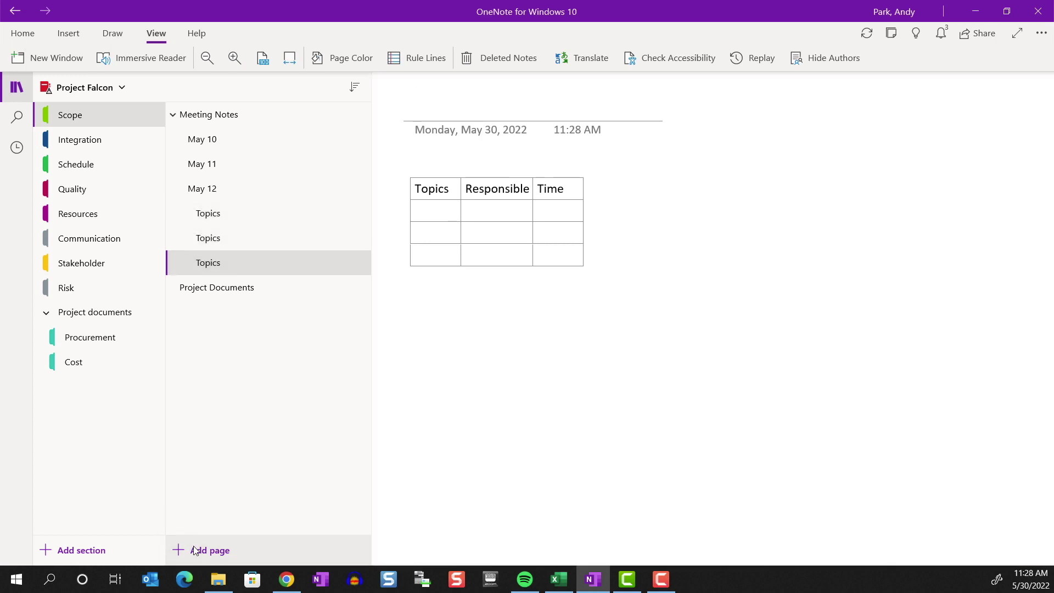
pyautogui.click(195, 550)
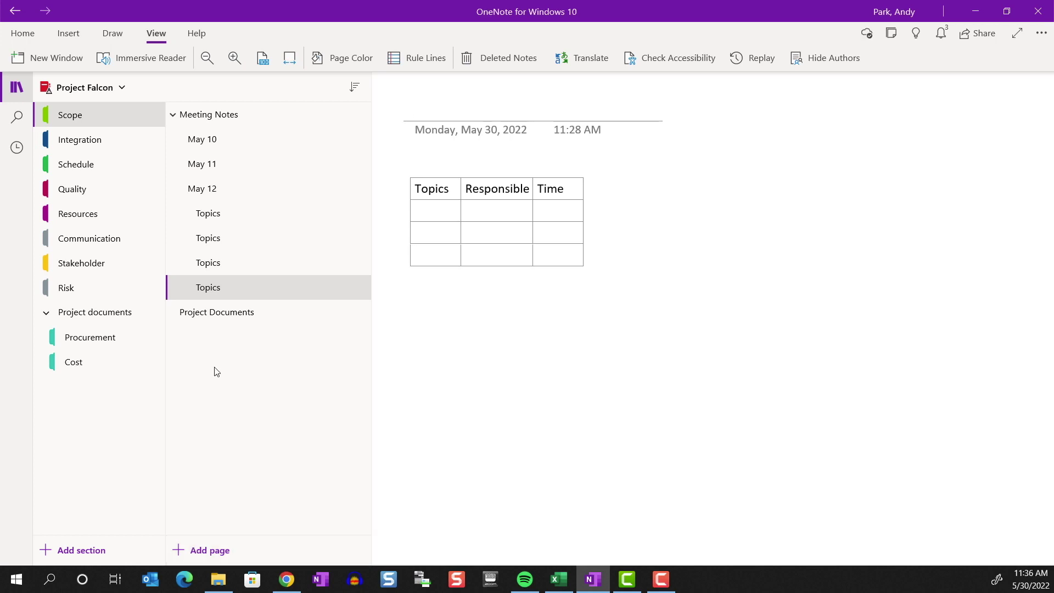
pyautogui.rightClick(228, 290)
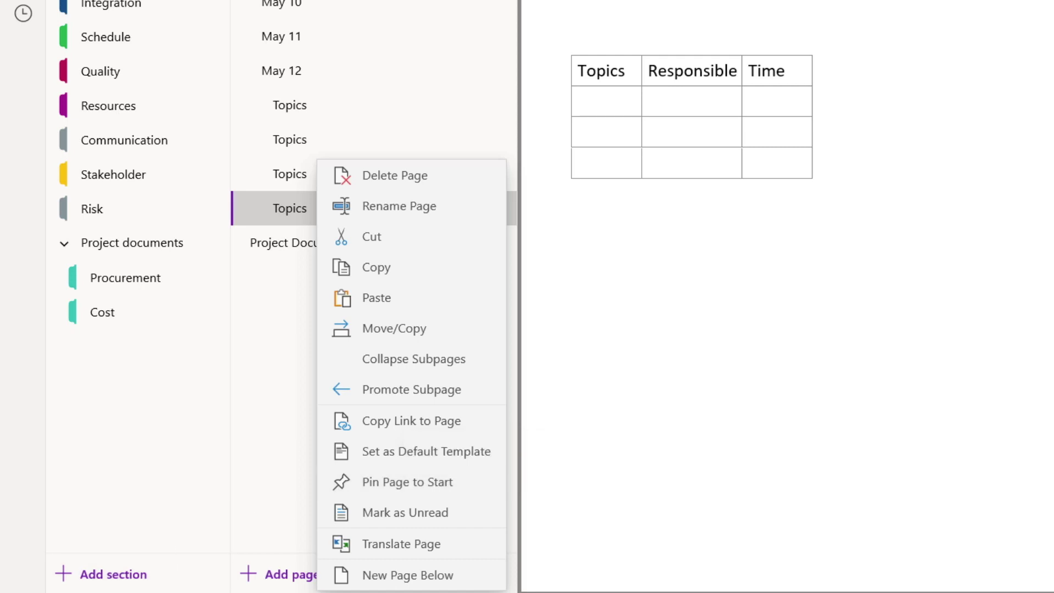
pyautogui.press('super')
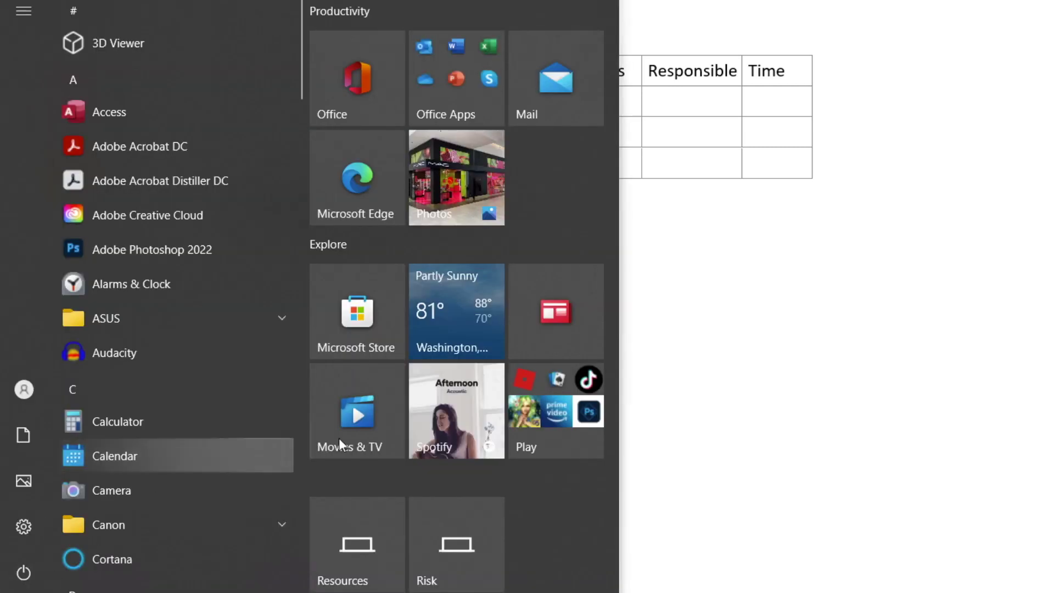
pyautogui.scroll(-1, 493, 453)
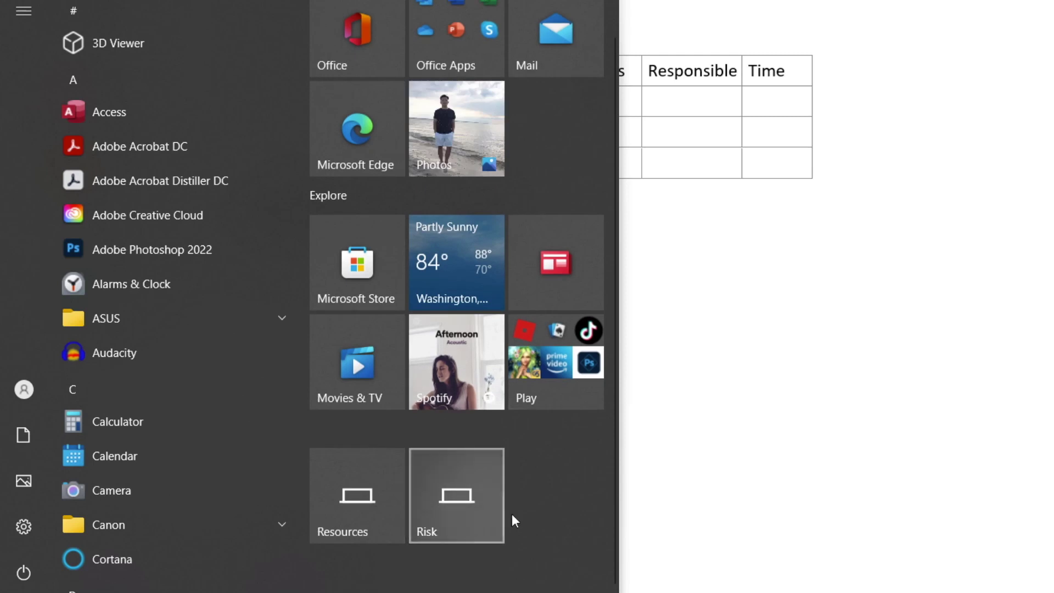
pyautogui.click(679, 369)
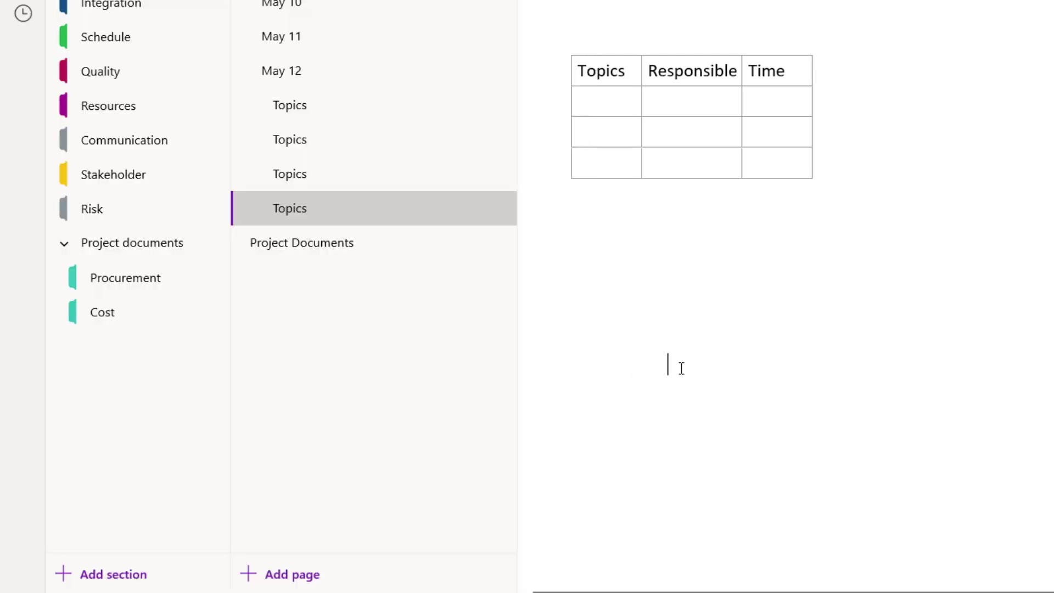
pyautogui.rightClick(313, 213)
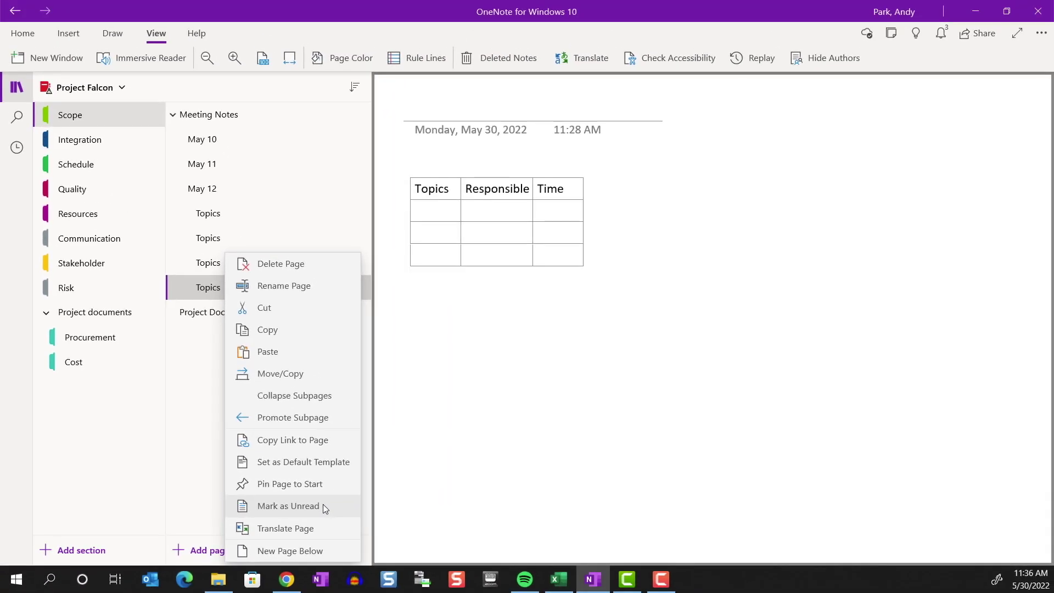
pyautogui.click(324, 505)
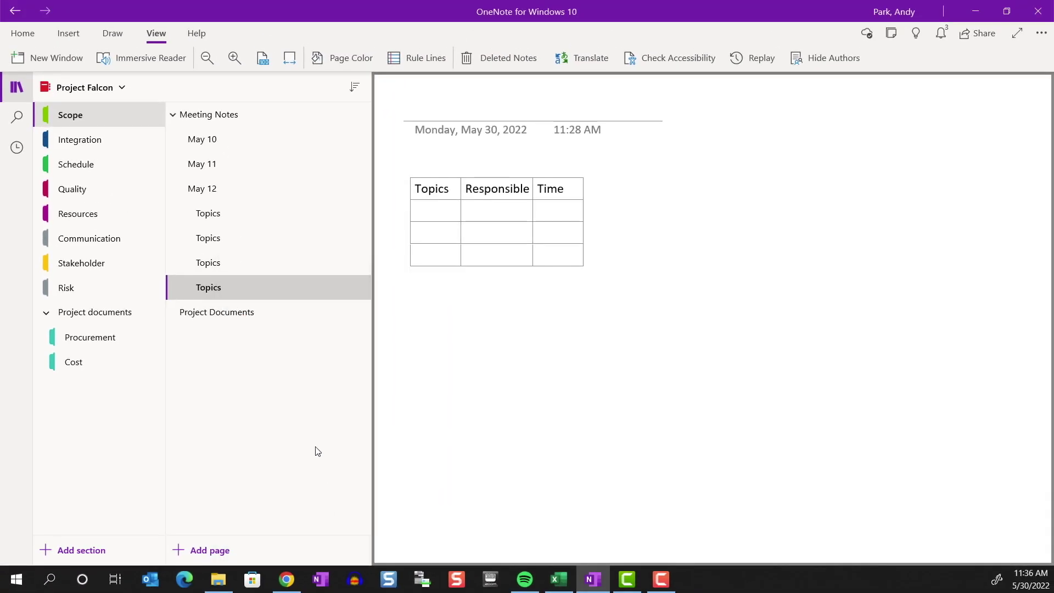
pyautogui.rightClick(281, 291)
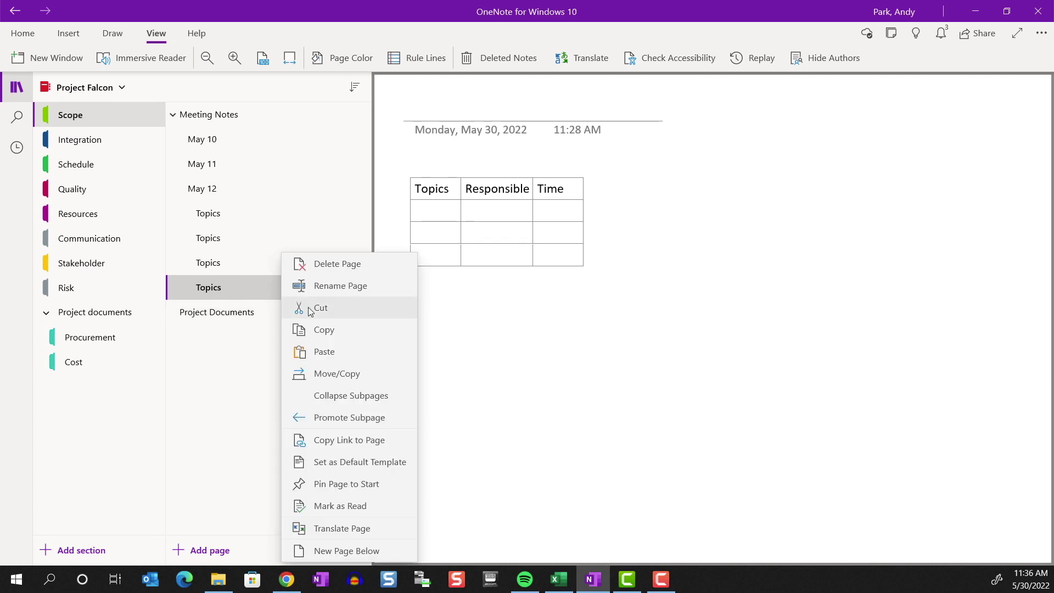
pyautogui.click(358, 506)
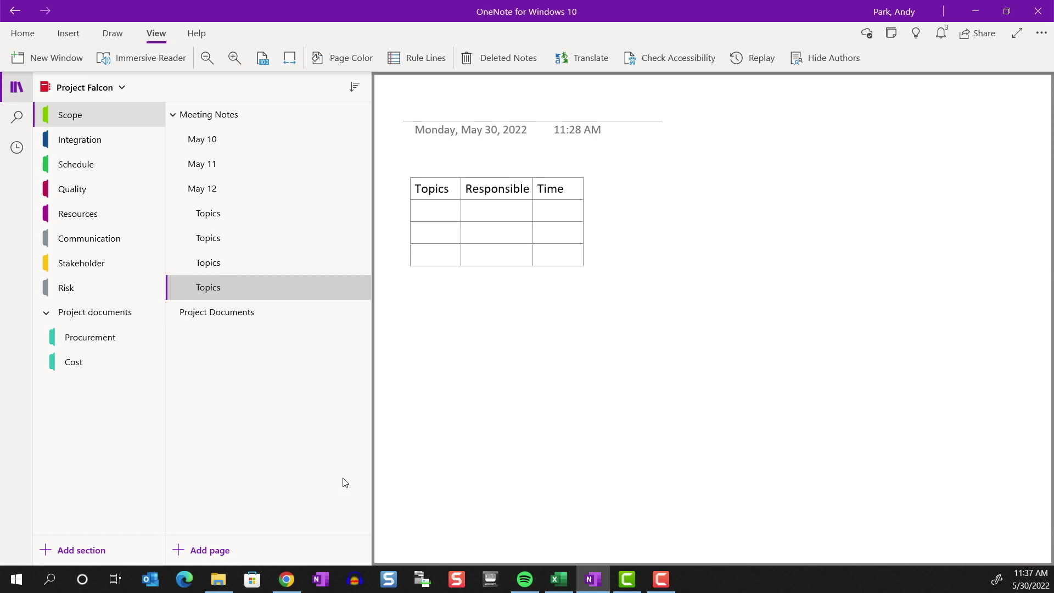
# Step: Switch to Project A Notebook and preview the 4/6/2022 version of SWOT Analysis
pyautogui.click(83, 89)
pyautogui.click(88, 140)
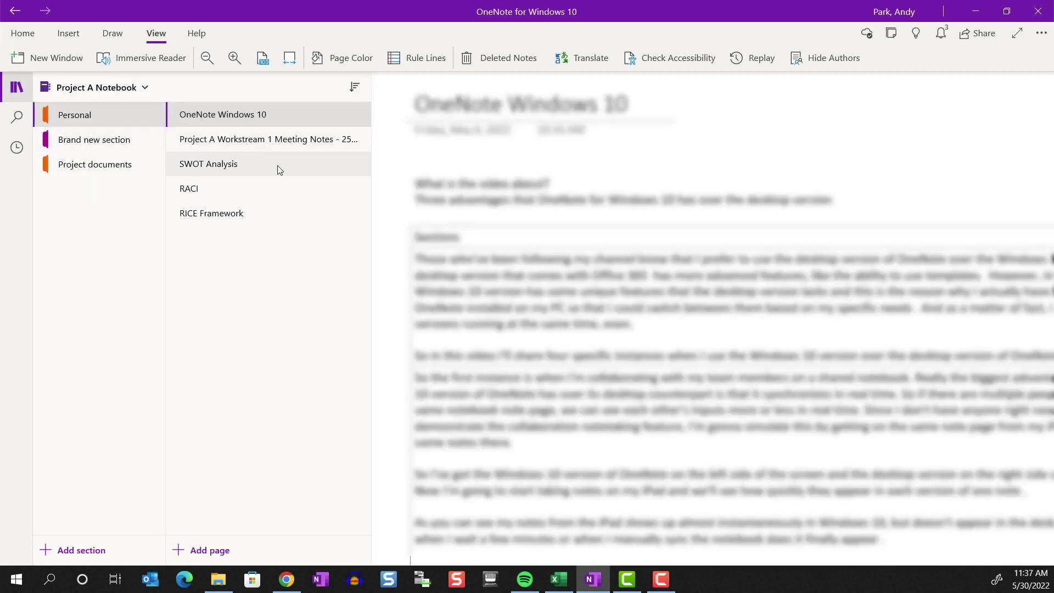
pyautogui.click(225, 166)
pyautogui.rightClick(225, 165)
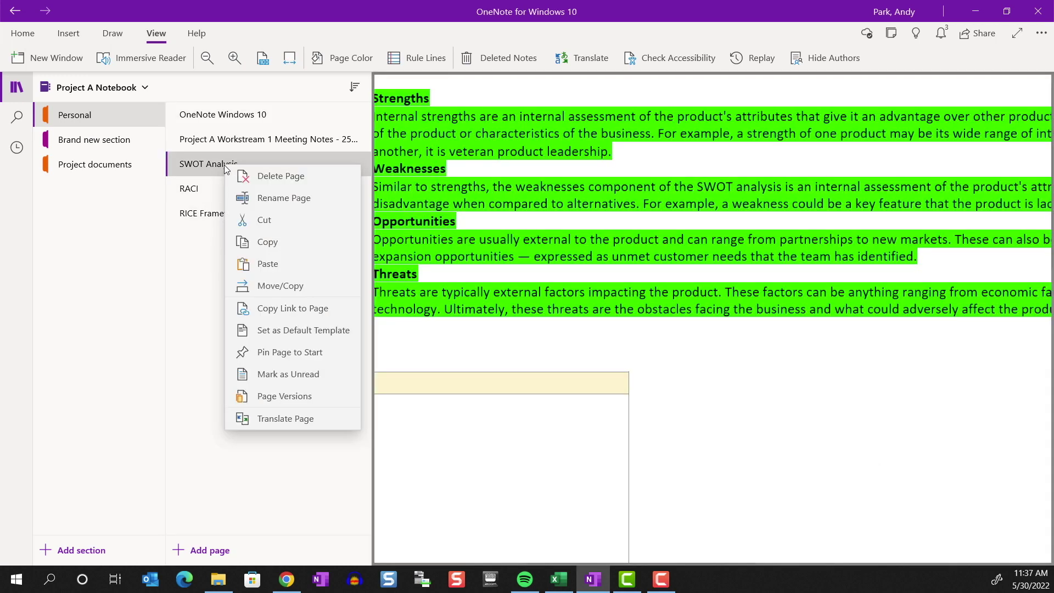
pyautogui.click(285, 397)
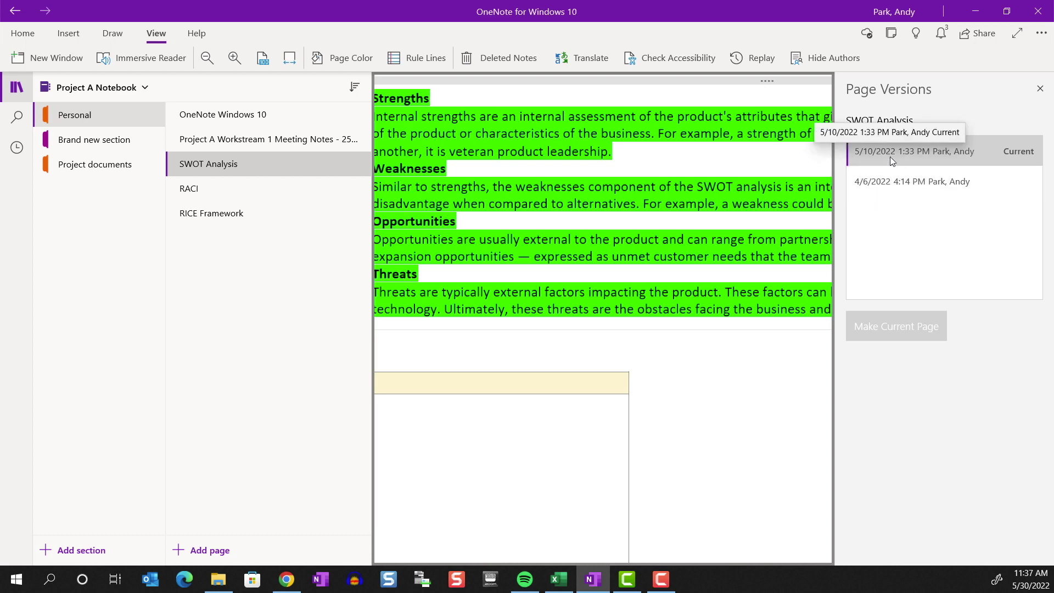
pyautogui.click(901, 184)
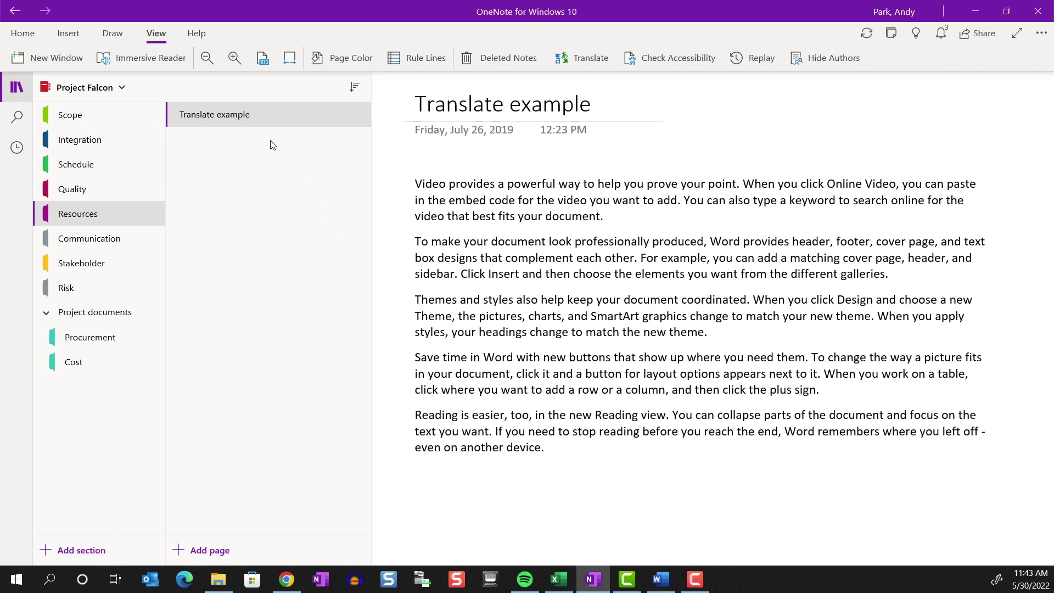
# Step: Translate the whole Translate example page into Italian as 'Esempio di traduzione', then close the translator
pyautogui.rightClick(248, 118)
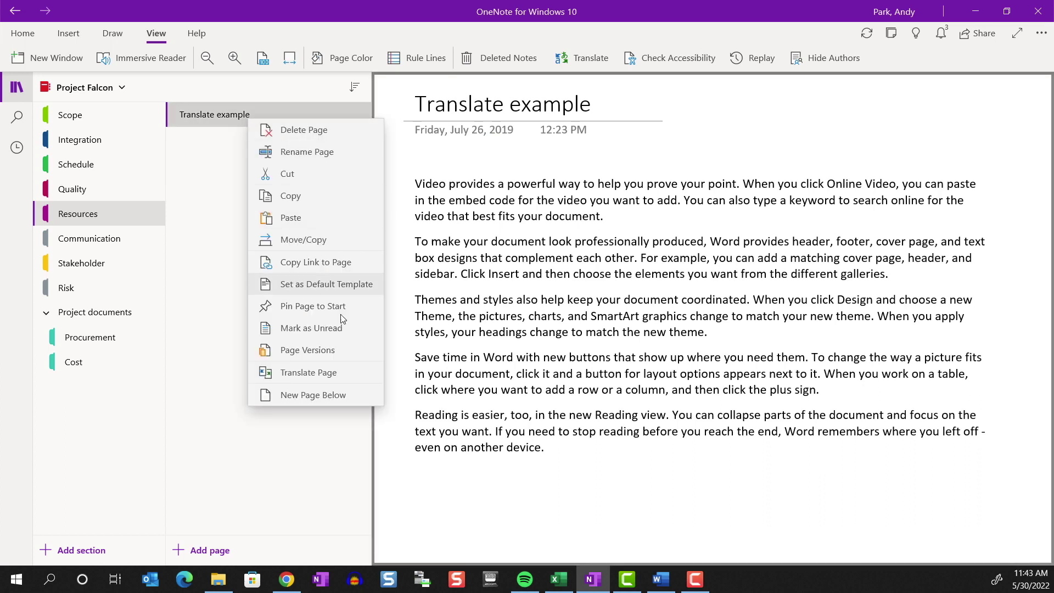
pyautogui.click(340, 373)
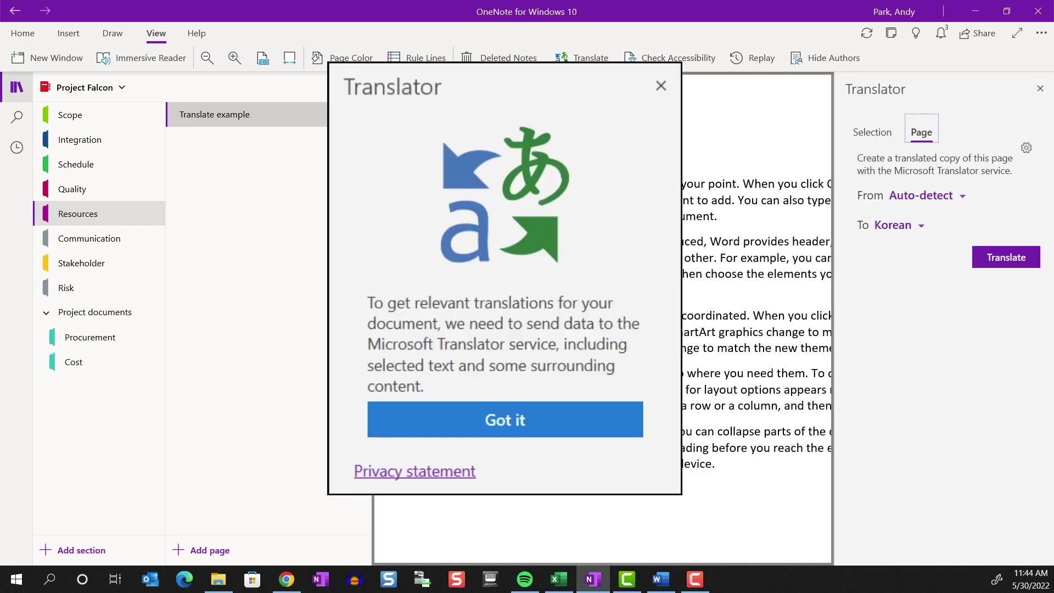
pyautogui.press('Return')
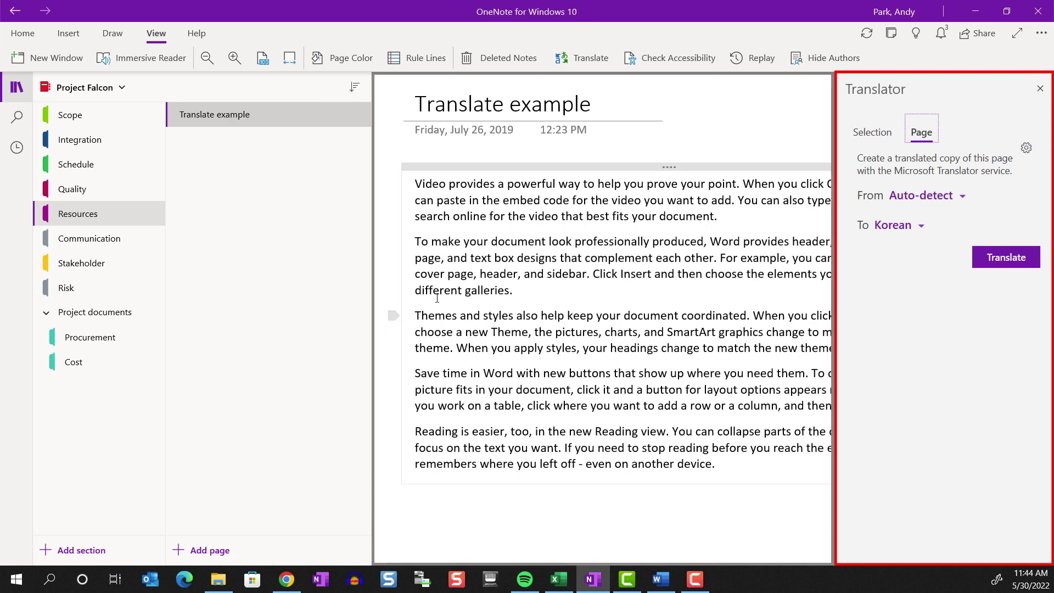
pyautogui.click(882, 138)
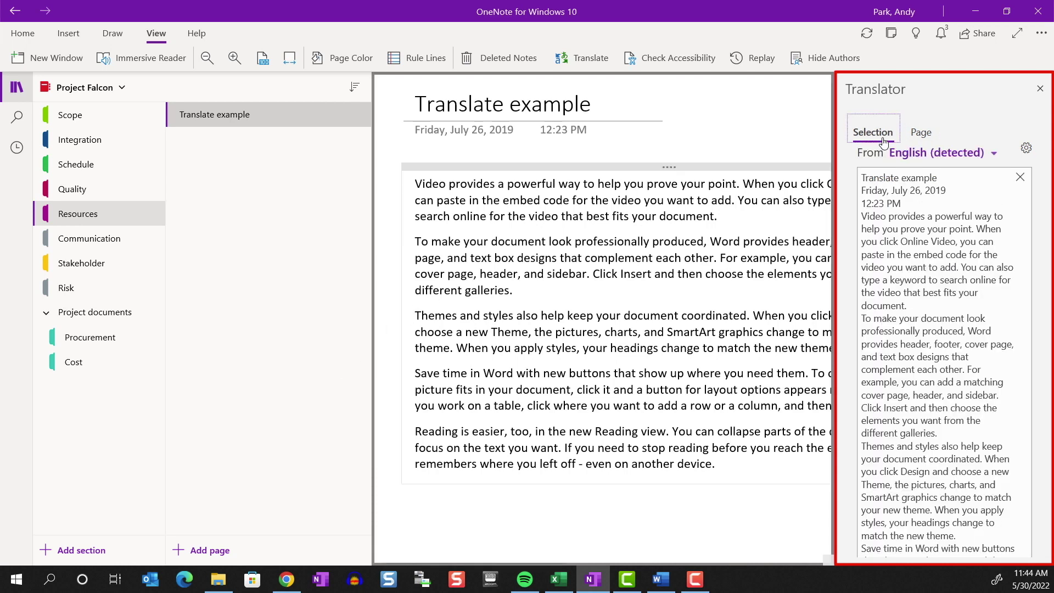
pyautogui.click(918, 134)
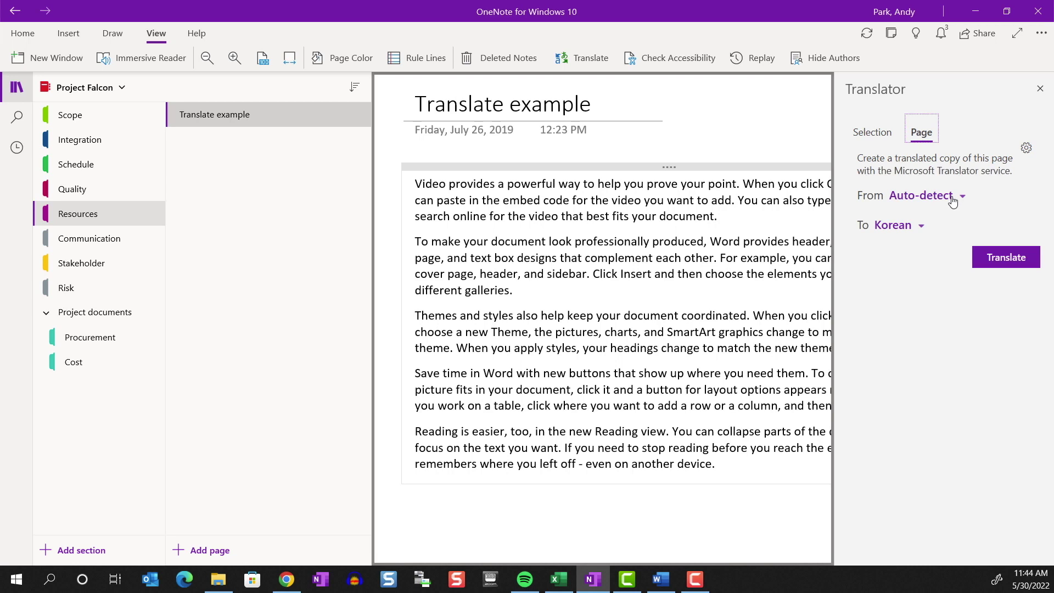
pyautogui.click(912, 226)
pyautogui.click(916, 270)
pyautogui.click(1020, 261)
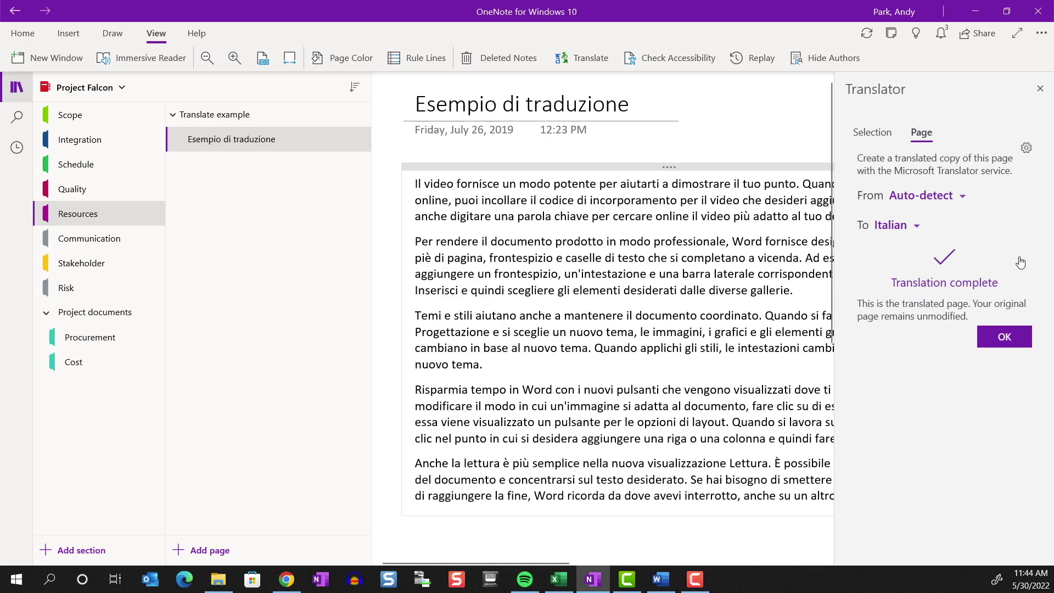
pyautogui.click(991, 329)
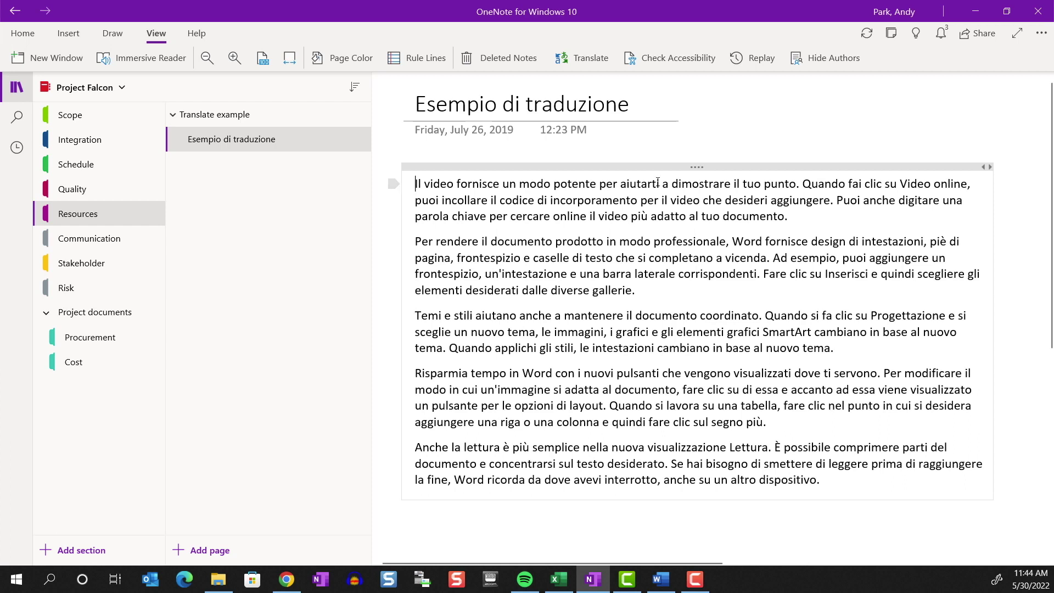
# Step: Add a blank page below the translated page, then sort Scope's pages by date created
pyautogui.rightClick(266, 142)
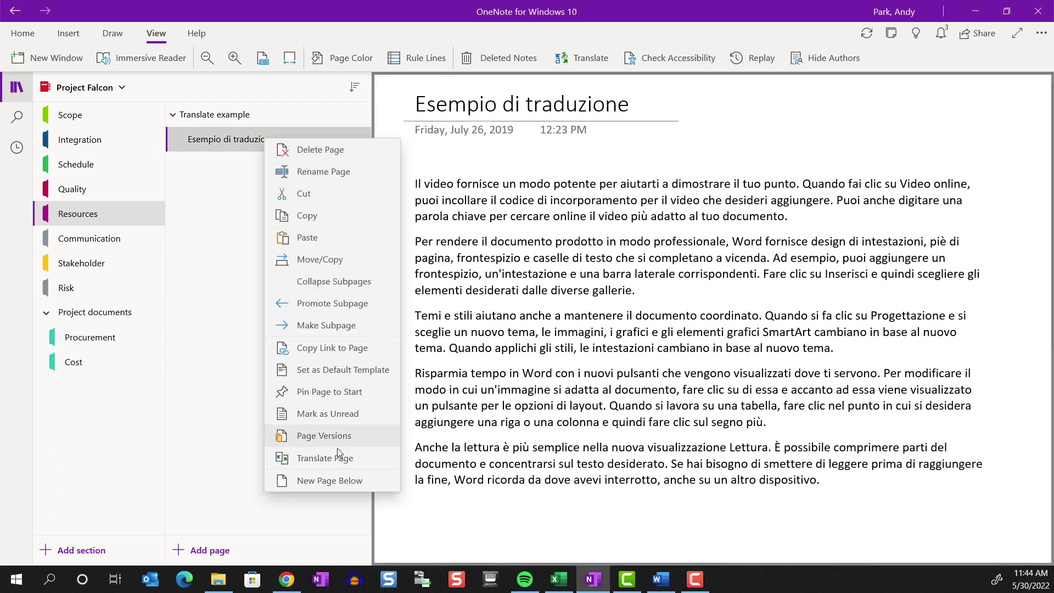
pyautogui.click(344, 481)
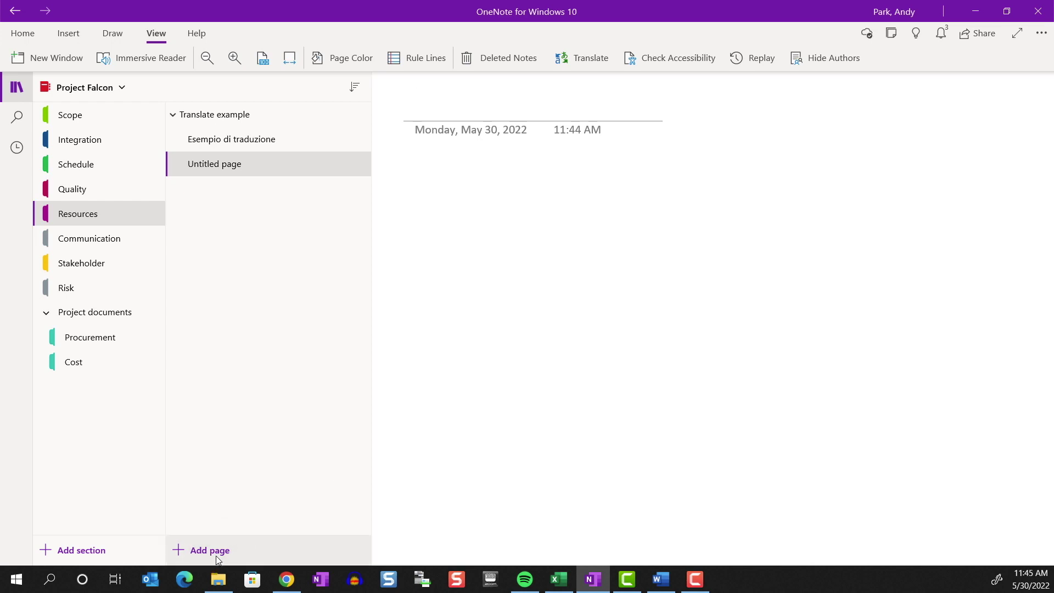
pyautogui.click(68, 114)
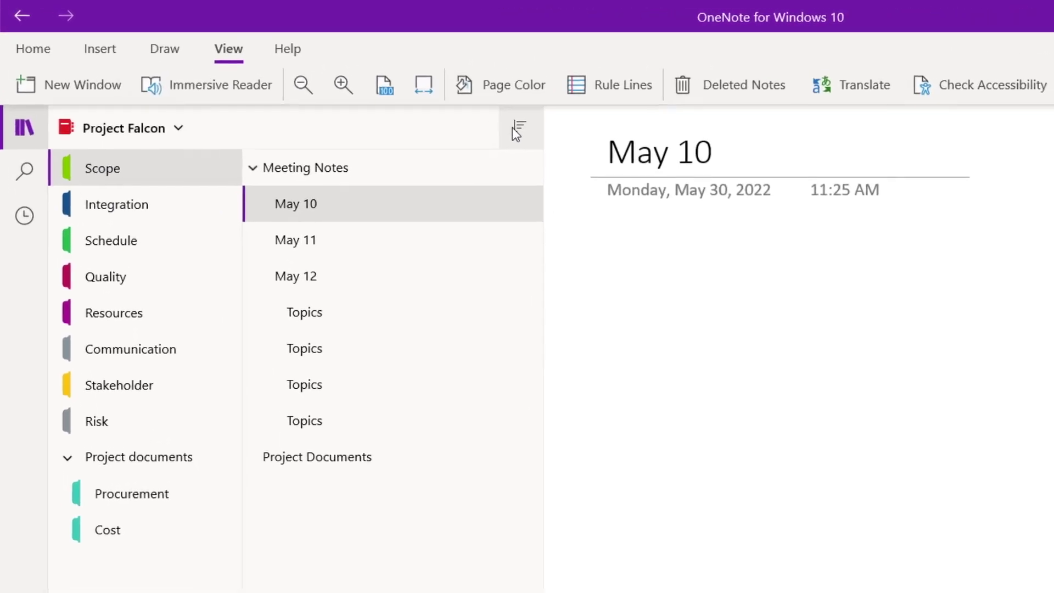
pyautogui.click(354, 87)
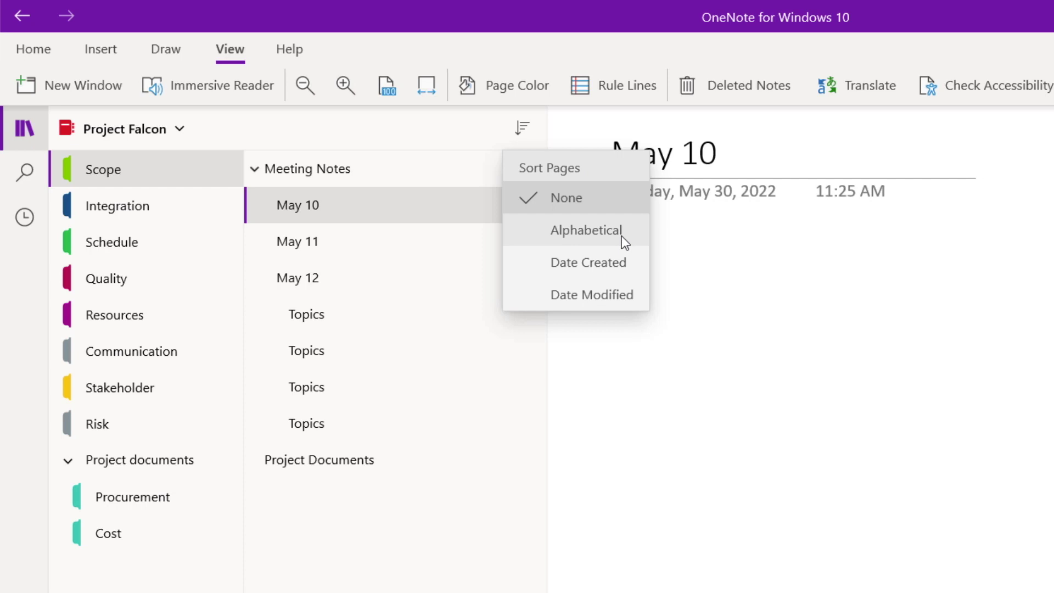
pyautogui.click(622, 236)
pyautogui.click(520, 128)
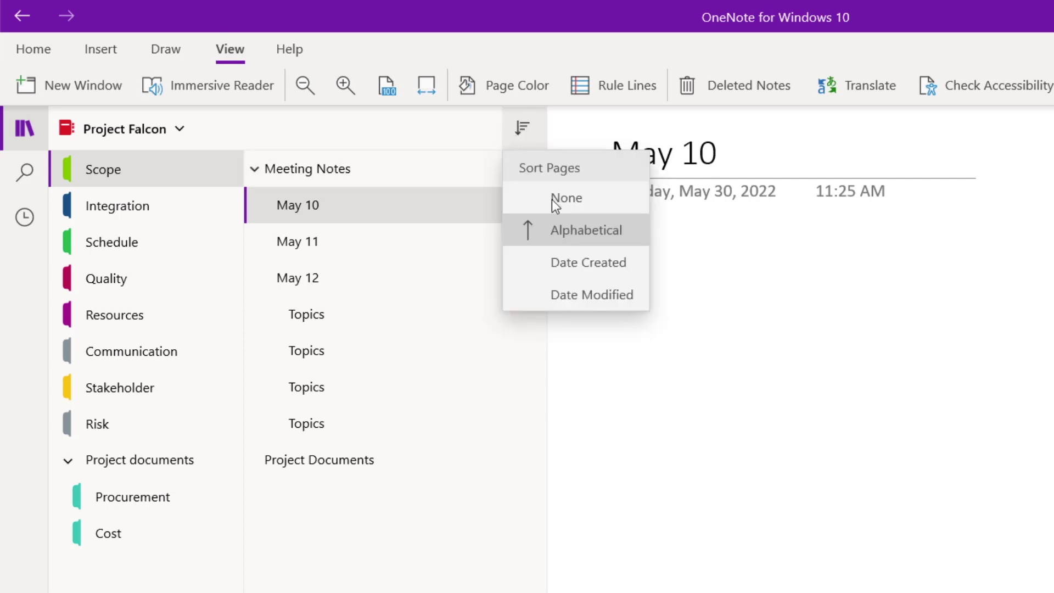
pyautogui.click(570, 262)
pyautogui.click(522, 133)
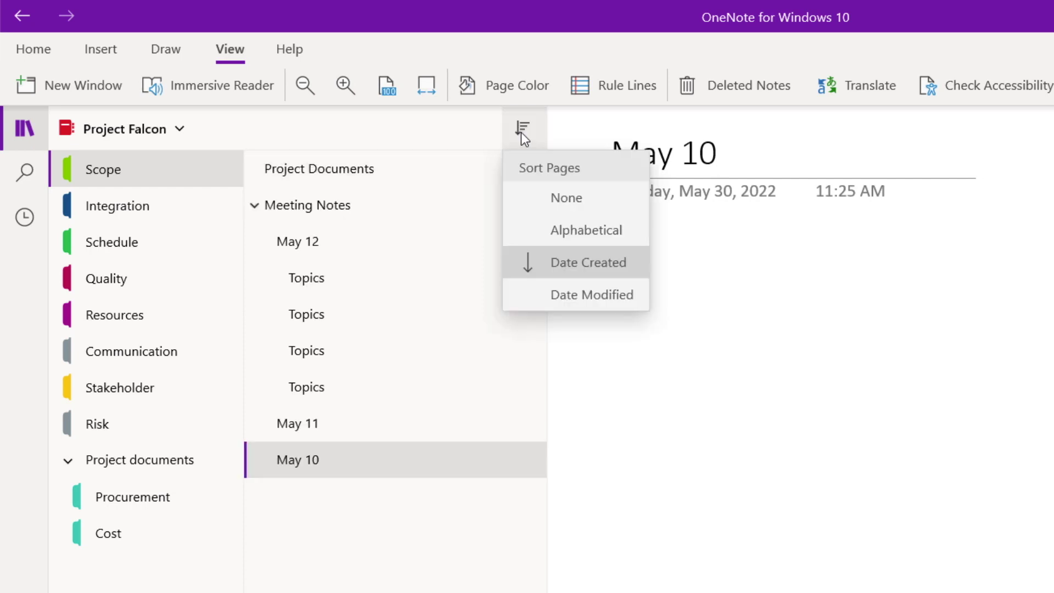
pyautogui.click(591, 298)
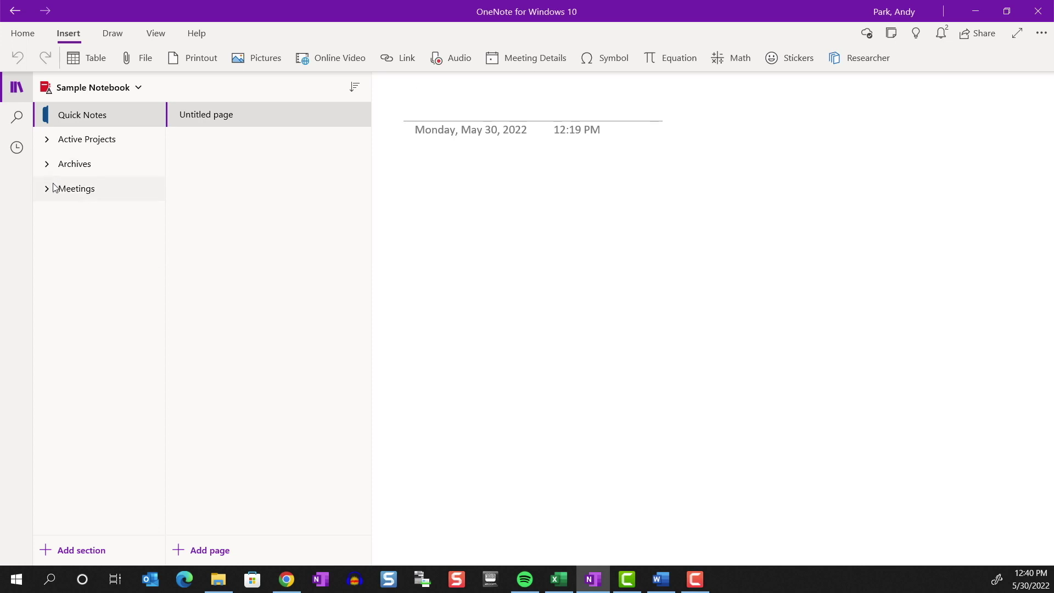
# Step: Expand Active Projects and Meetings, then open the still-empty Archives group
pyautogui.click(47, 140)
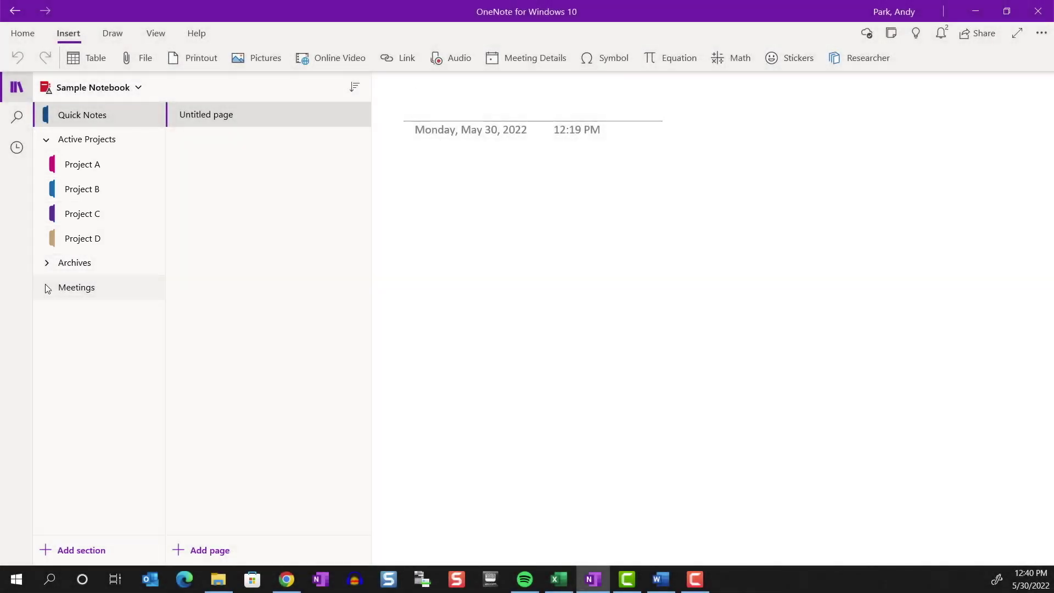
pyautogui.click(48, 286)
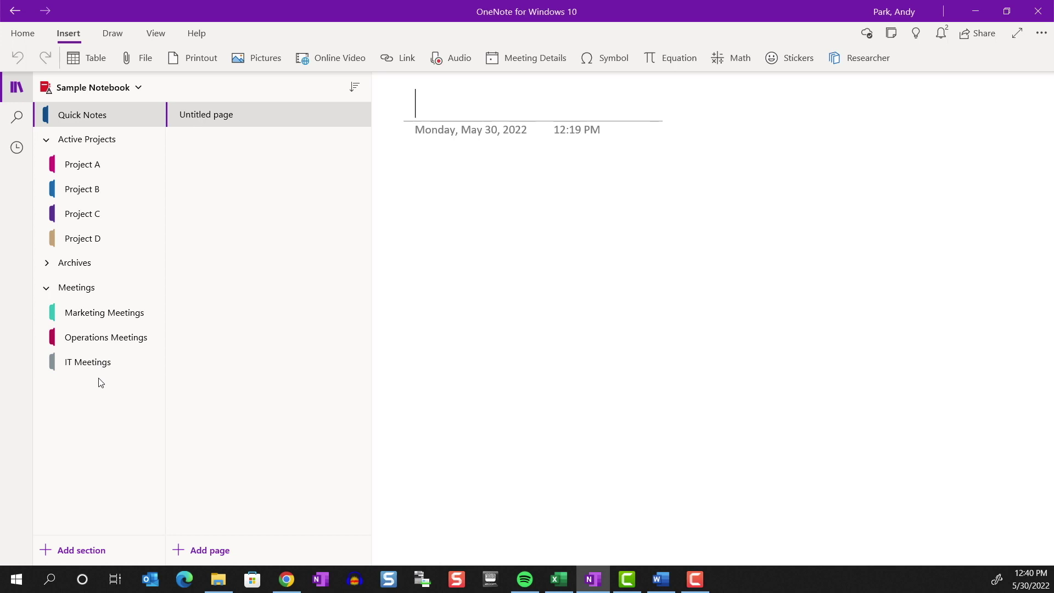
pyautogui.click(85, 268)
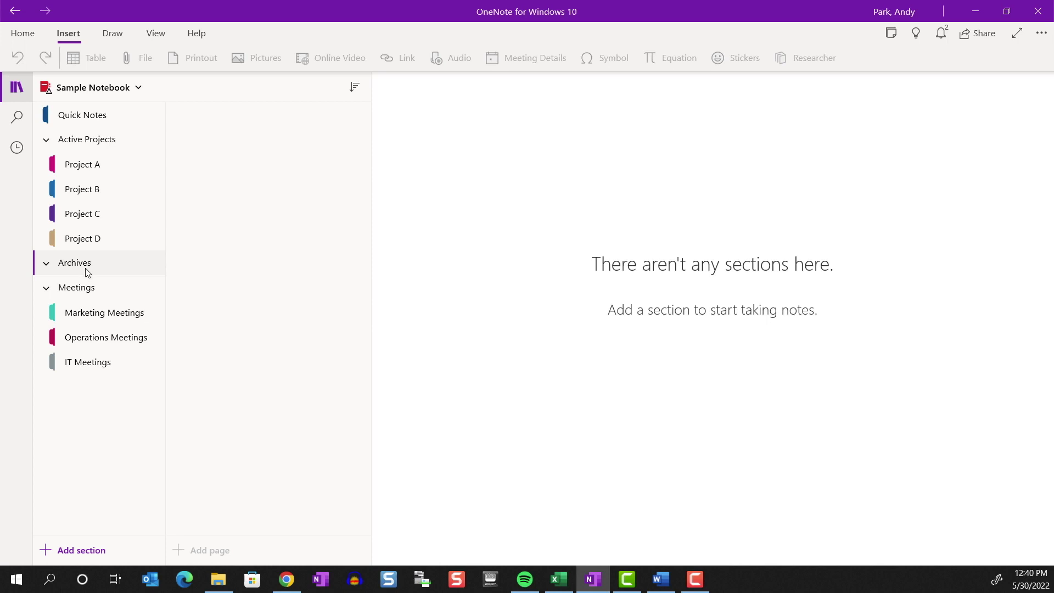
# Step: Use Move/Copy to relocate Project A into Sample Notebook's Archives group
pyautogui.rightClick(80, 166)
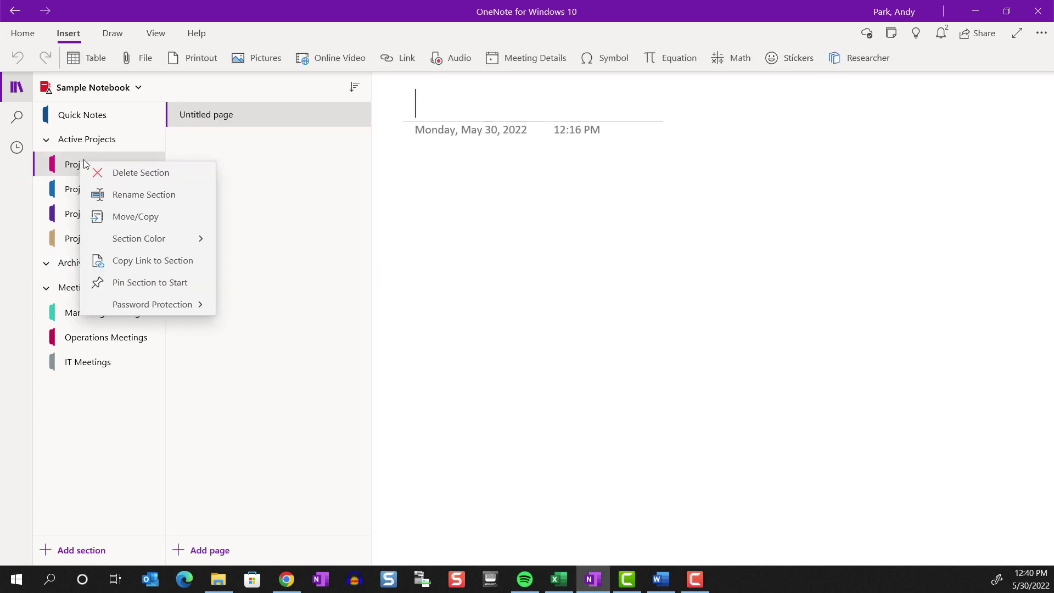
pyautogui.click(141, 218)
pyautogui.scroll(-2, 437, 390)
pyautogui.click(413, 358)
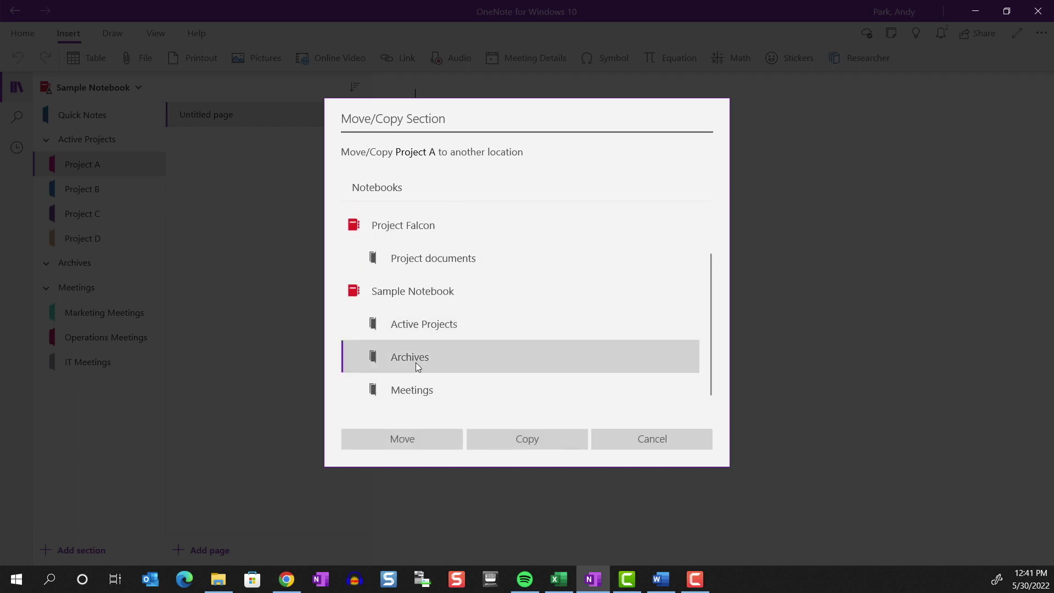
pyautogui.click(420, 443)
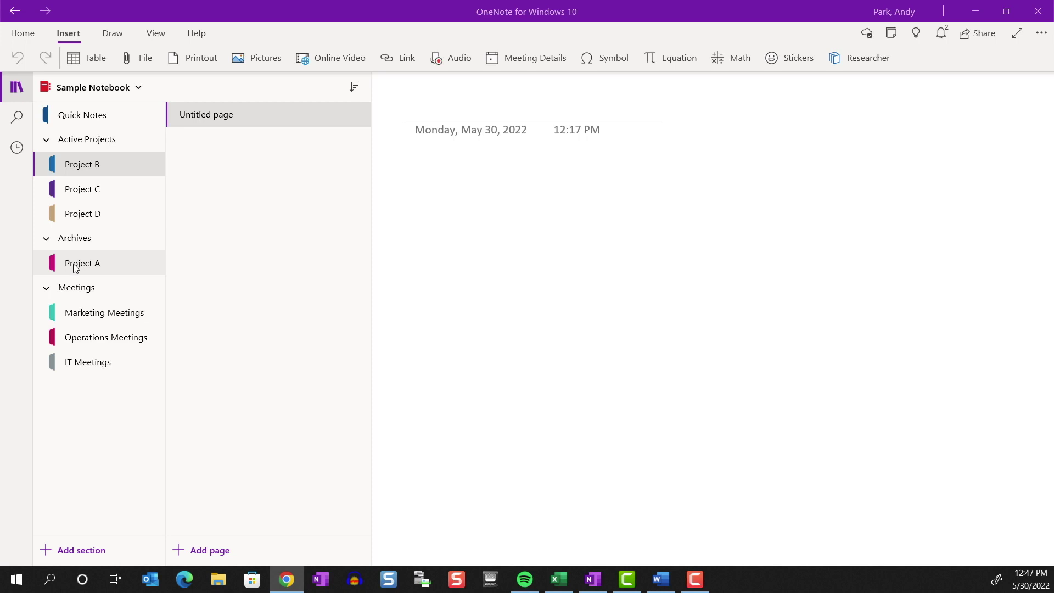
# Step: Switch to the Quick Notes section and open a blank sticky note with Win+Alt+N
pyautogui.click(95, 116)
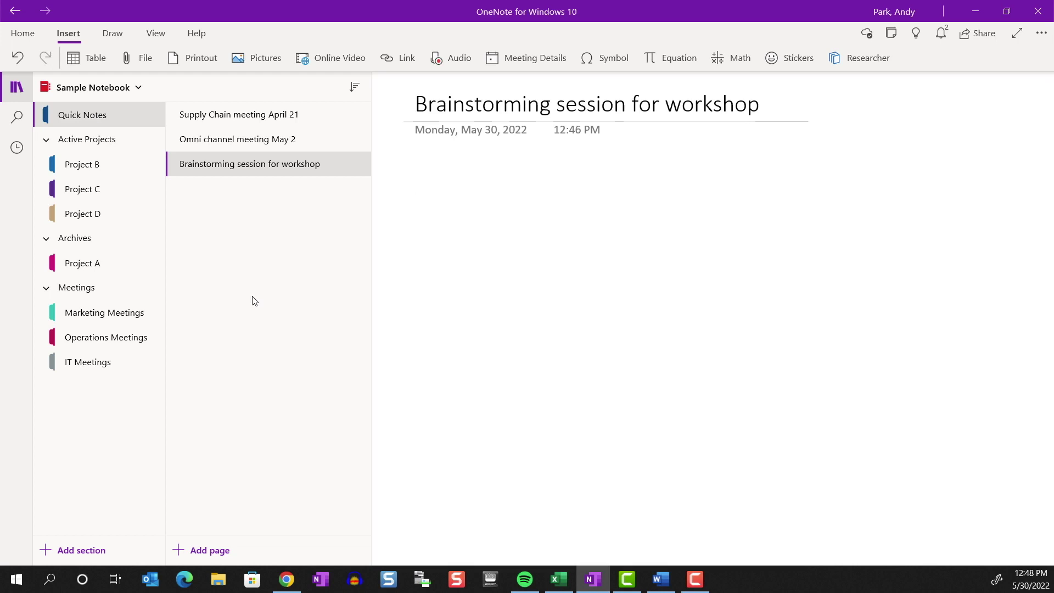
pyautogui.press('super+alt+n')
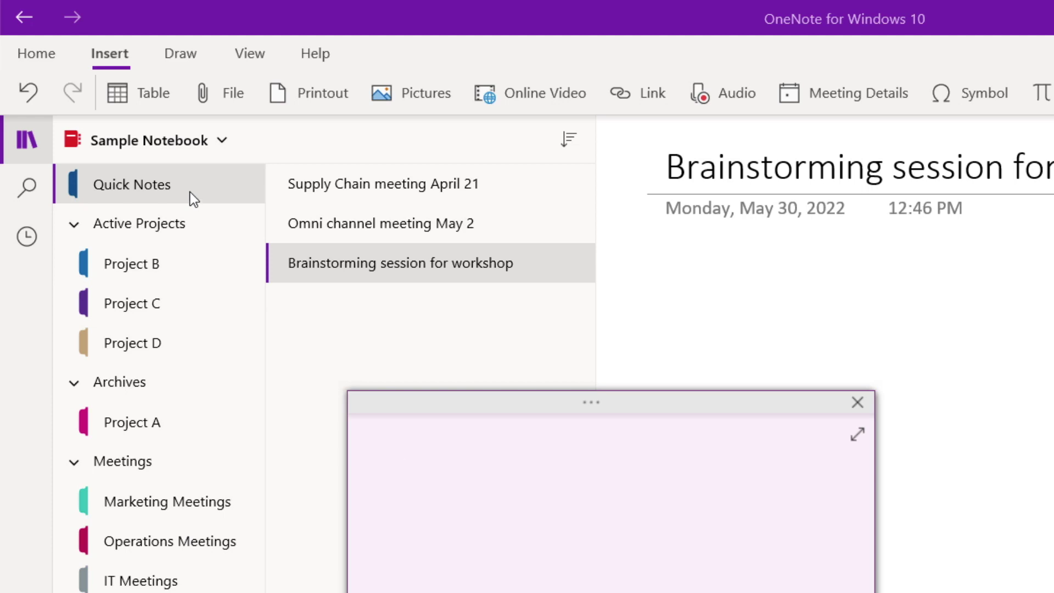
# Step: Pin the Quick Notes section to Start and confirm with Yes
pyautogui.rightClick(190, 181)
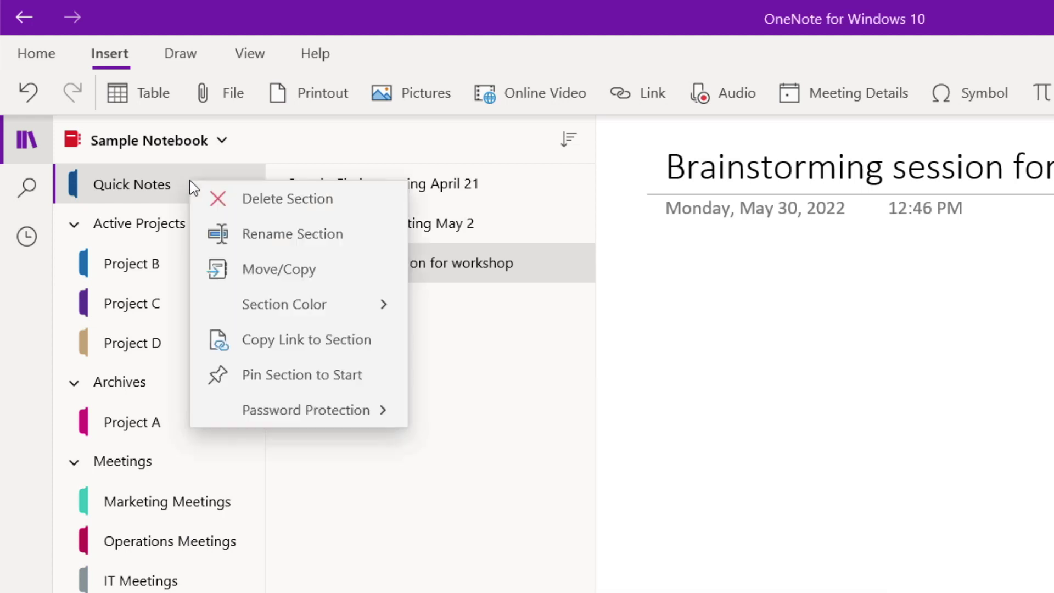
pyautogui.click(346, 377)
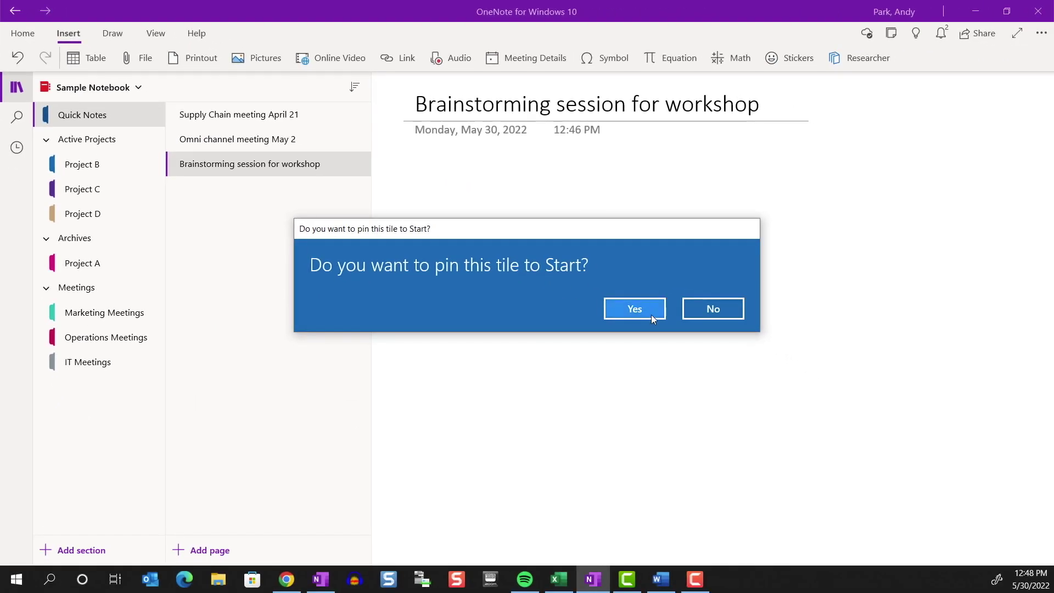
pyautogui.click(1046, 494)
# Step: Reopen Quick Notes from its new Start menu tile
pyautogui.click(12, 583)
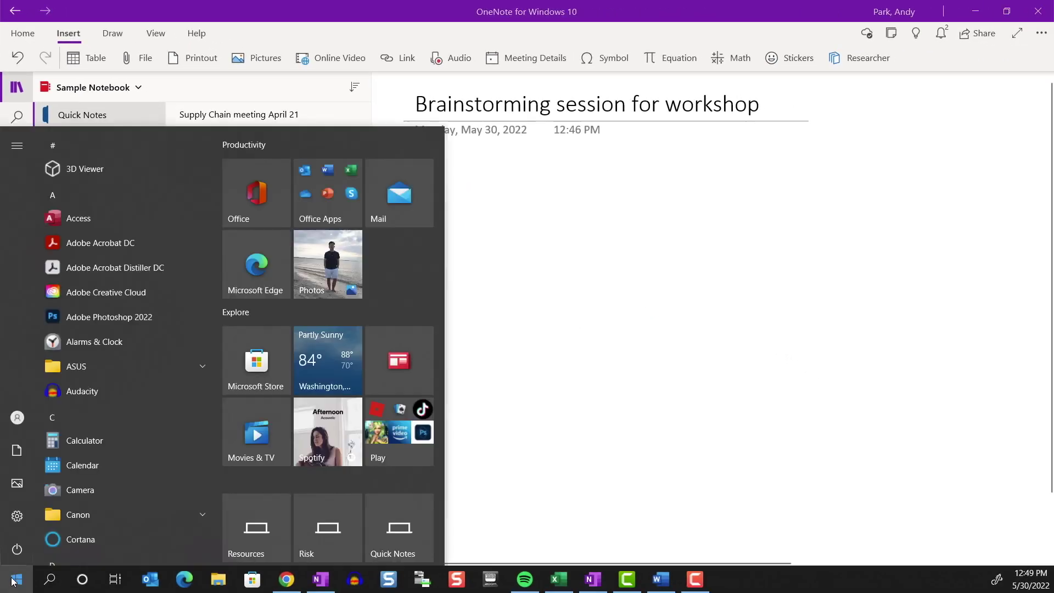
pyautogui.scroll(-1, 270, 422)
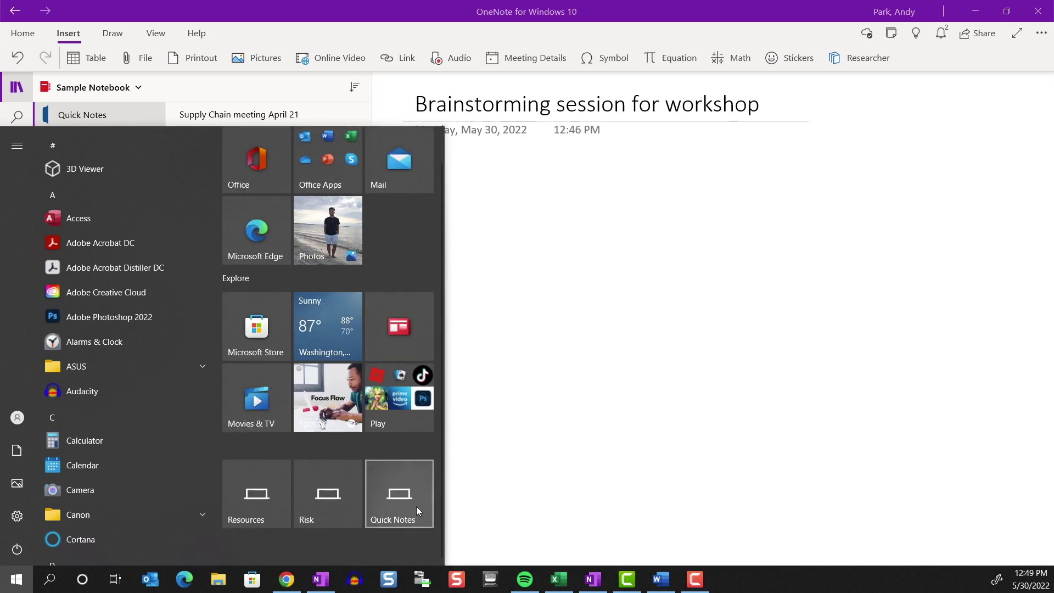
pyautogui.click(399, 494)
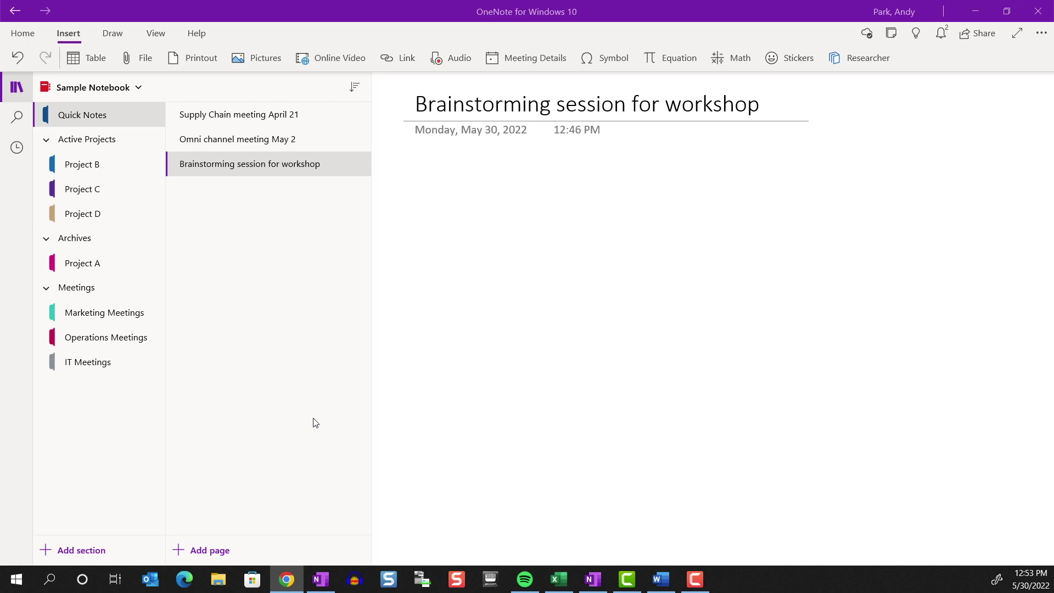
# Step: Open Marketing Meetings and review the Agenda April 28 and April 21 pages
pyautogui.click(121, 311)
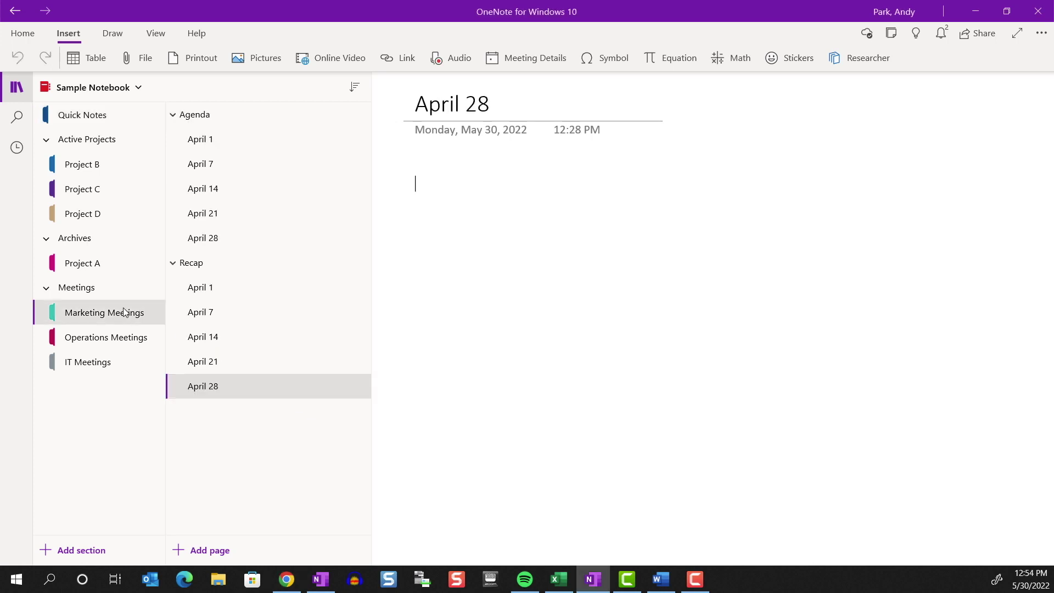
pyautogui.click(255, 236)
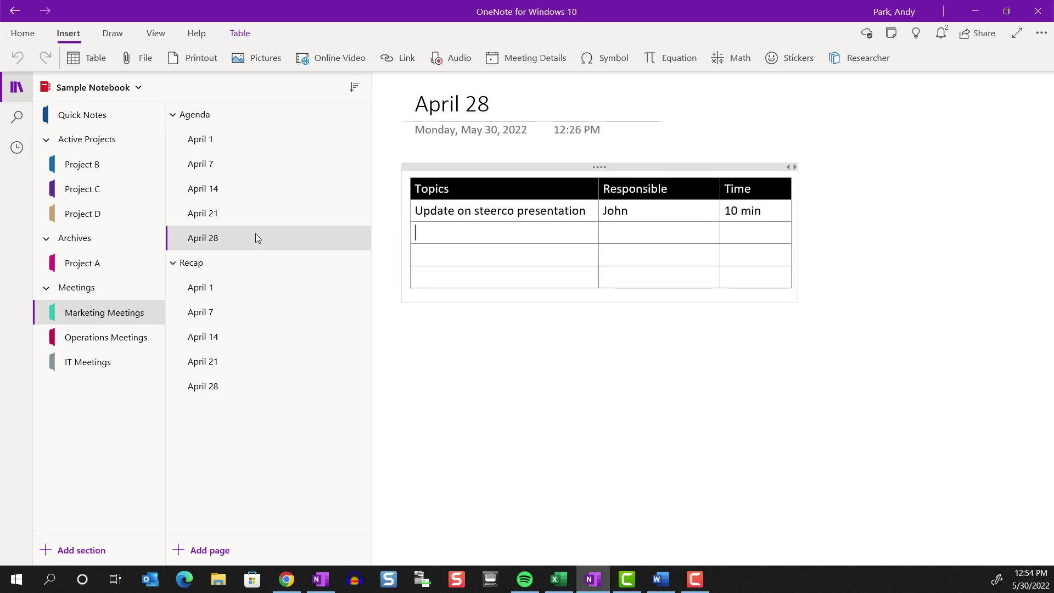
pyautogui.click(264, 219)
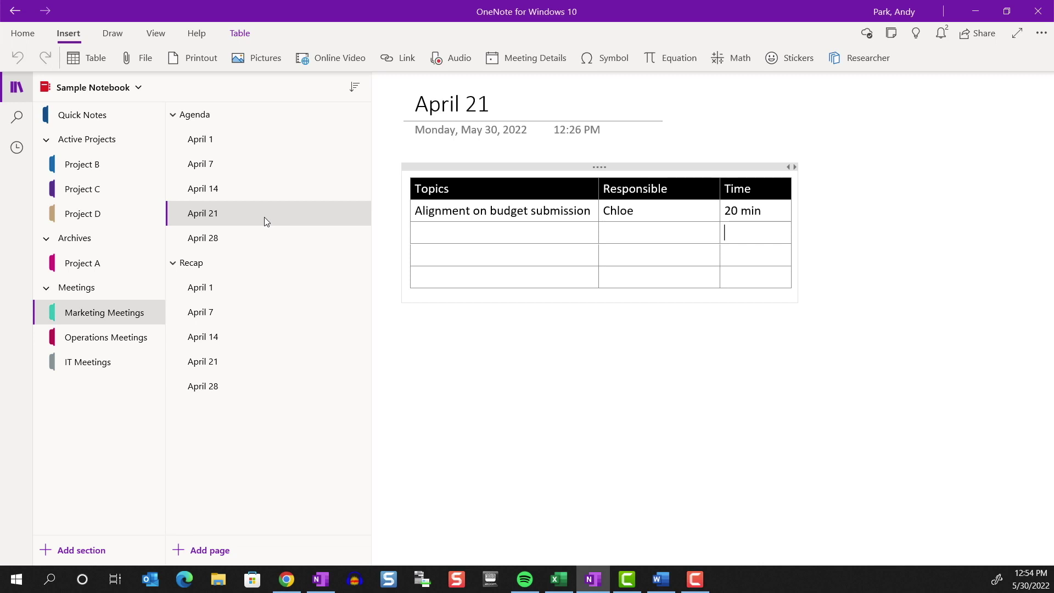
pyautogui.click(278, 249)
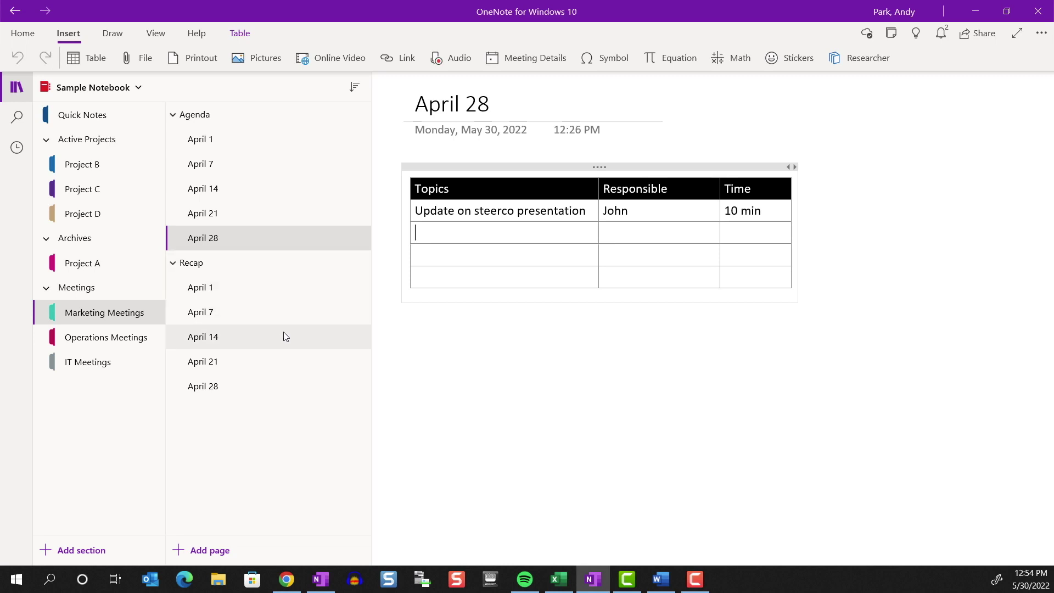
# Step: Review the Recap April 28 and April 21 pages, scrolling through the April 21 notes table
pyautogui.click(276, 387)
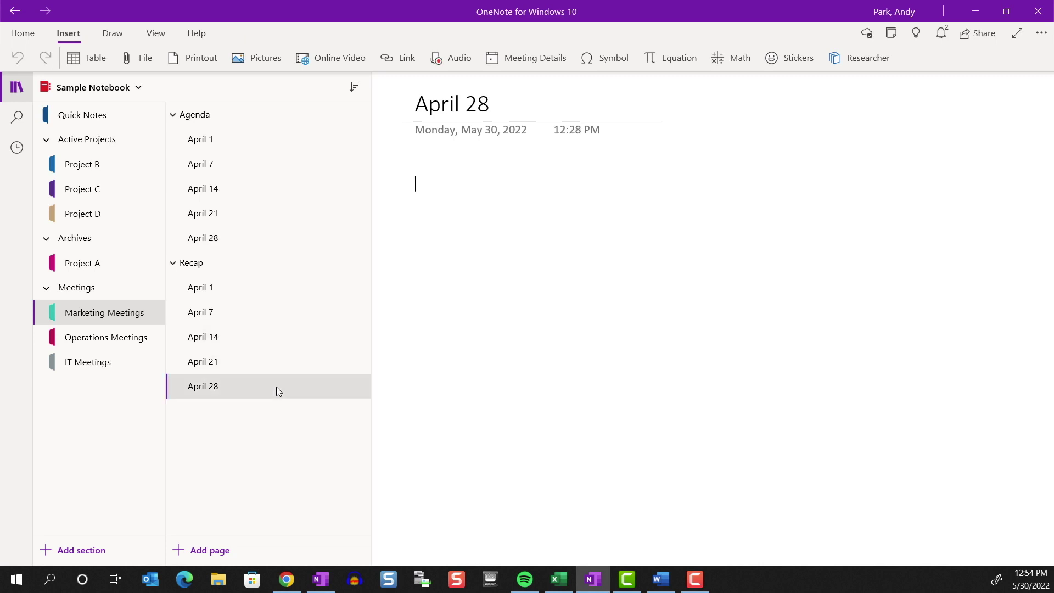
pyautogui.click(270, 360)
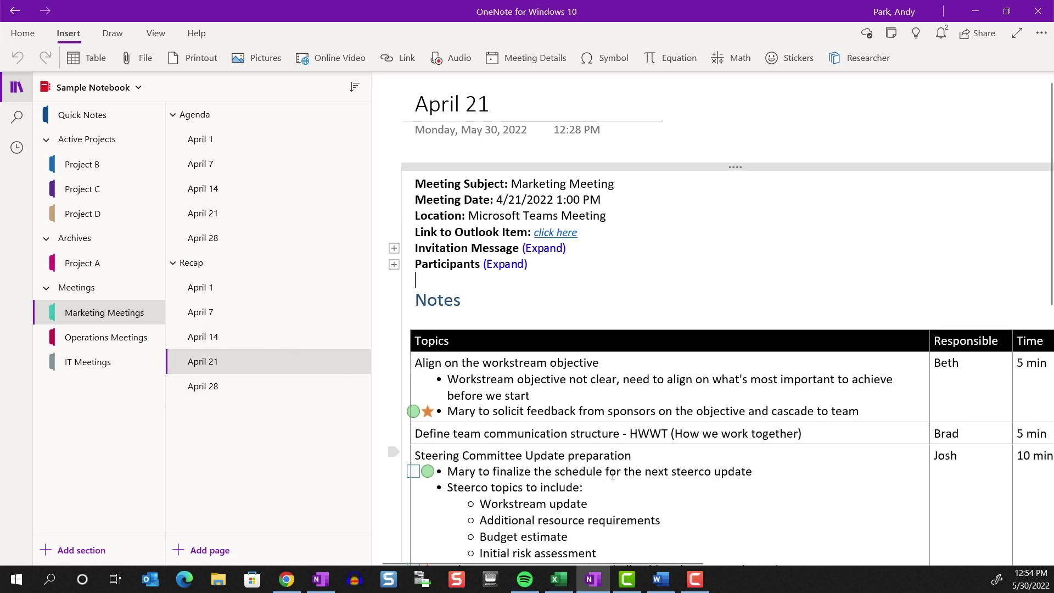
pyautogui.scroll(-3, 651, 481)
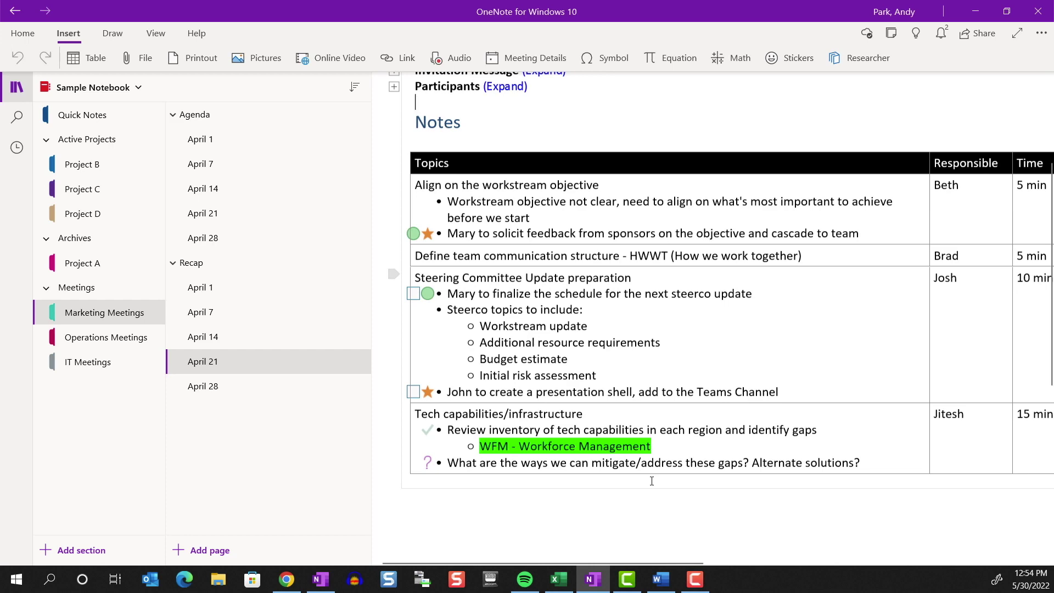